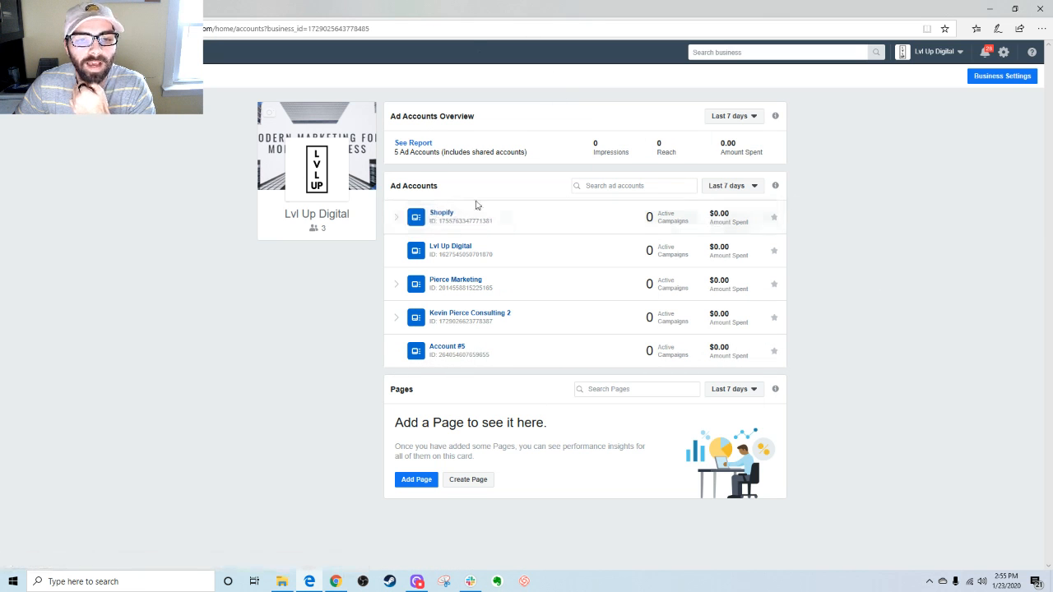
Step: Open the Shopify ad account, then search the business tools for "ads" and open Ads Manager
left_click(436, 218)
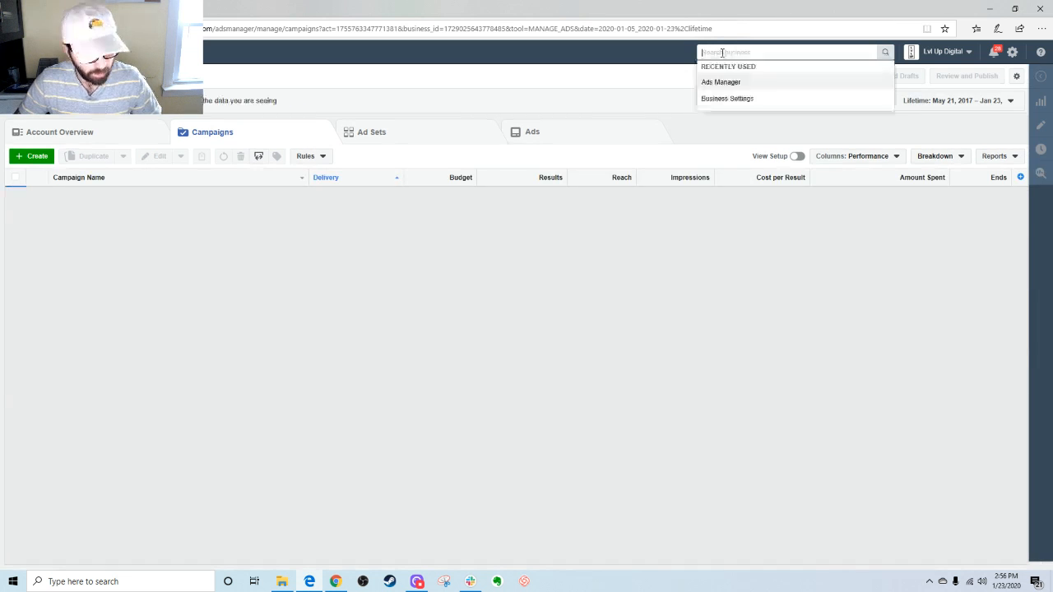
left_click(723, 52)
type("ads")
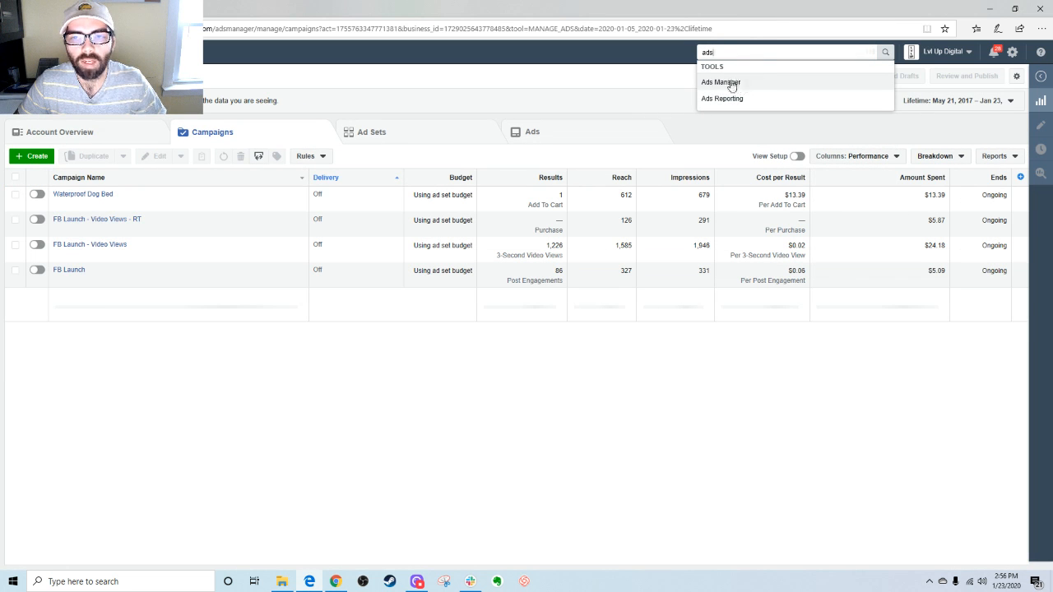
left_click(731, 83)
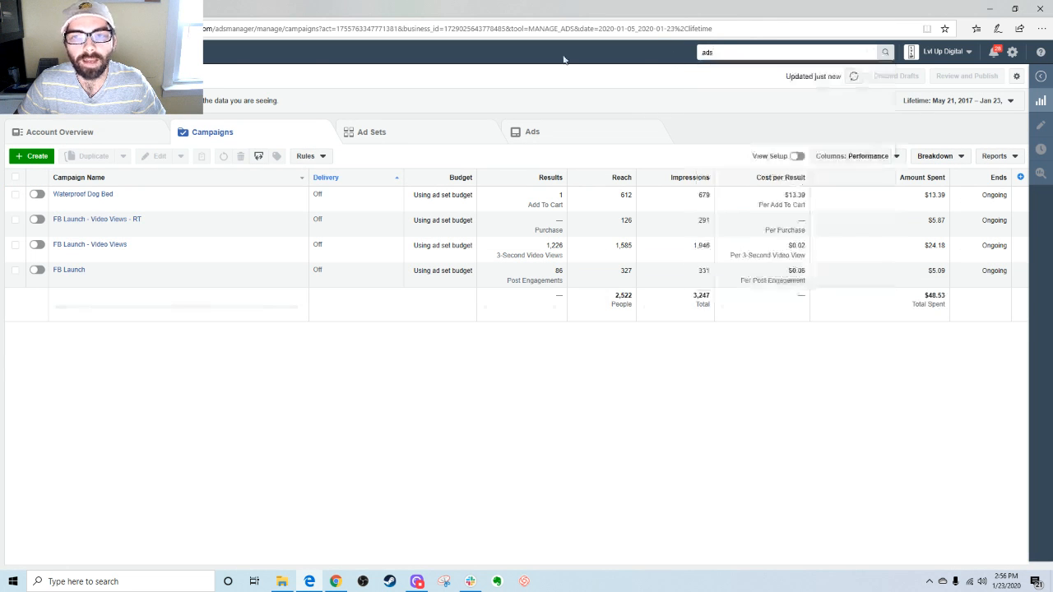
Step: View the full list of business tools to see where Ads Manager is found, then close it
left_click(41, 52)
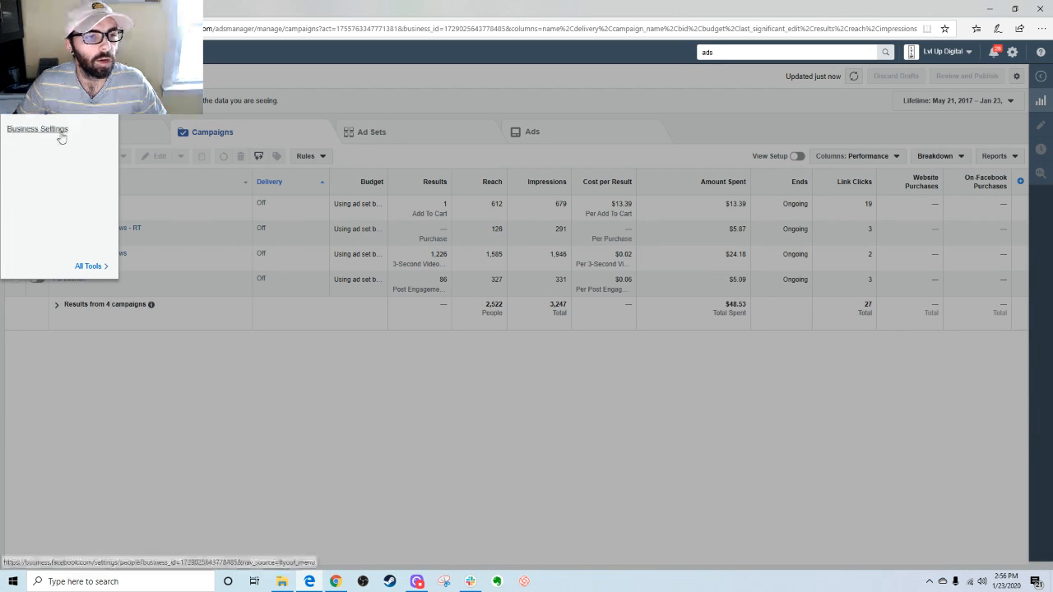
left_click(88, 266)
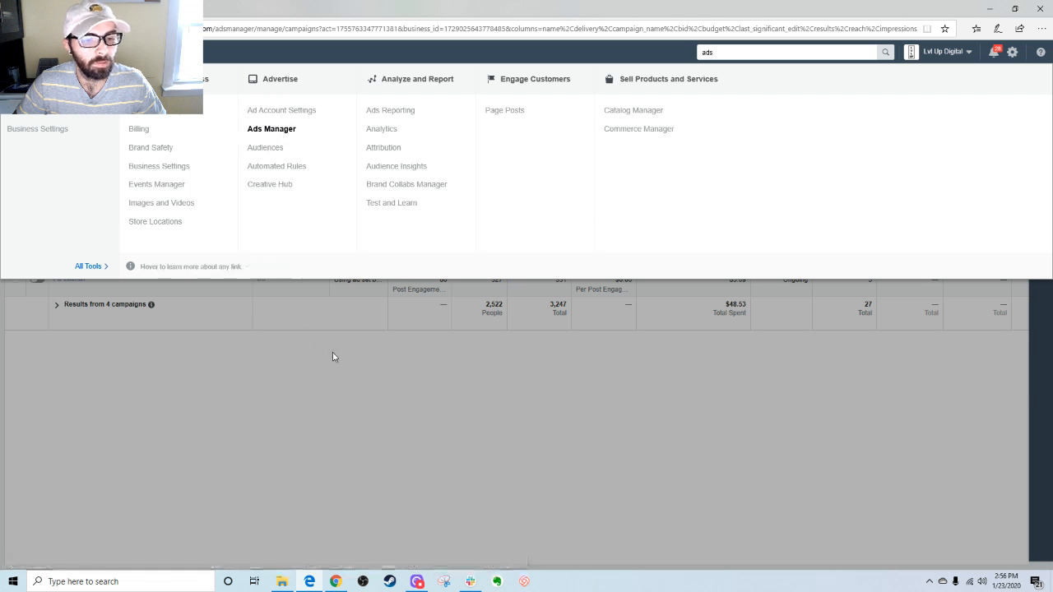
left_click(358, 371)
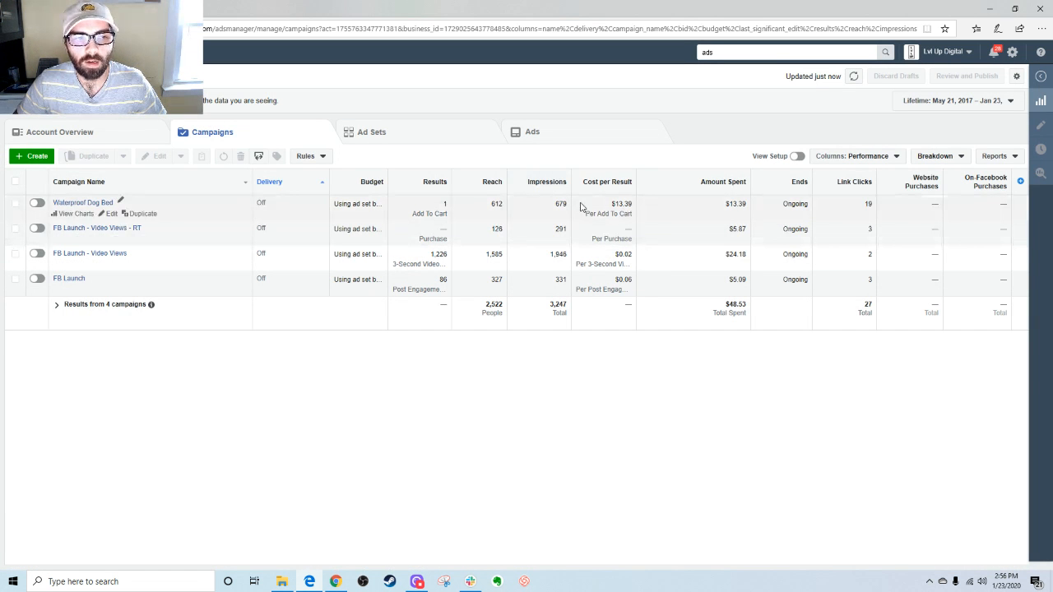
Step: Switch to the Lvl Up Digital ad account and check its account overview before returning to the campaigns list
left_click(123, 77)
scroll(140, 218, "down", 4)
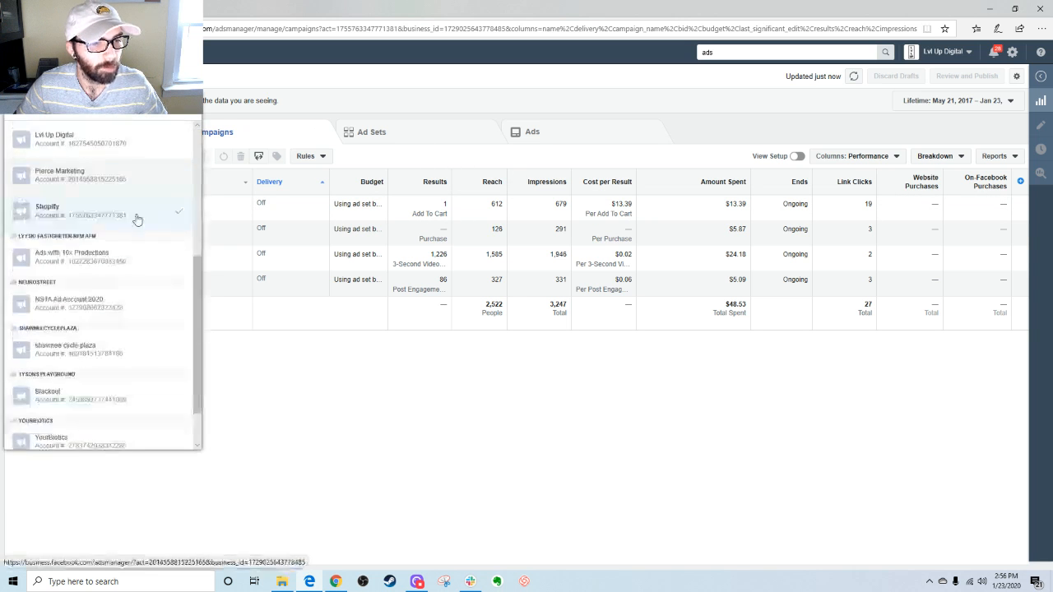
scroll(134, 219, "up", 4)
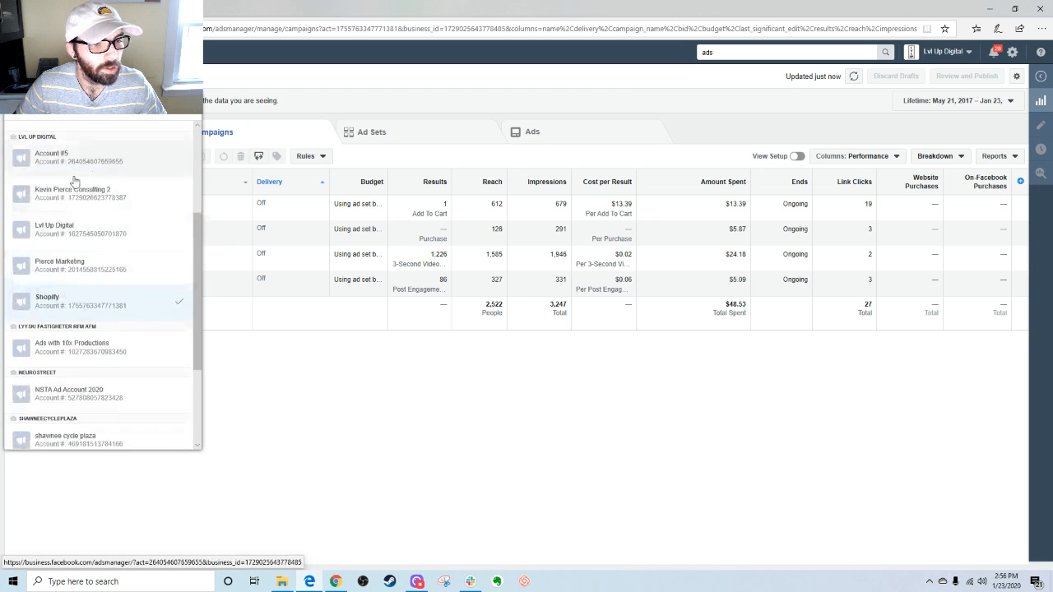
left_click(111, 232)
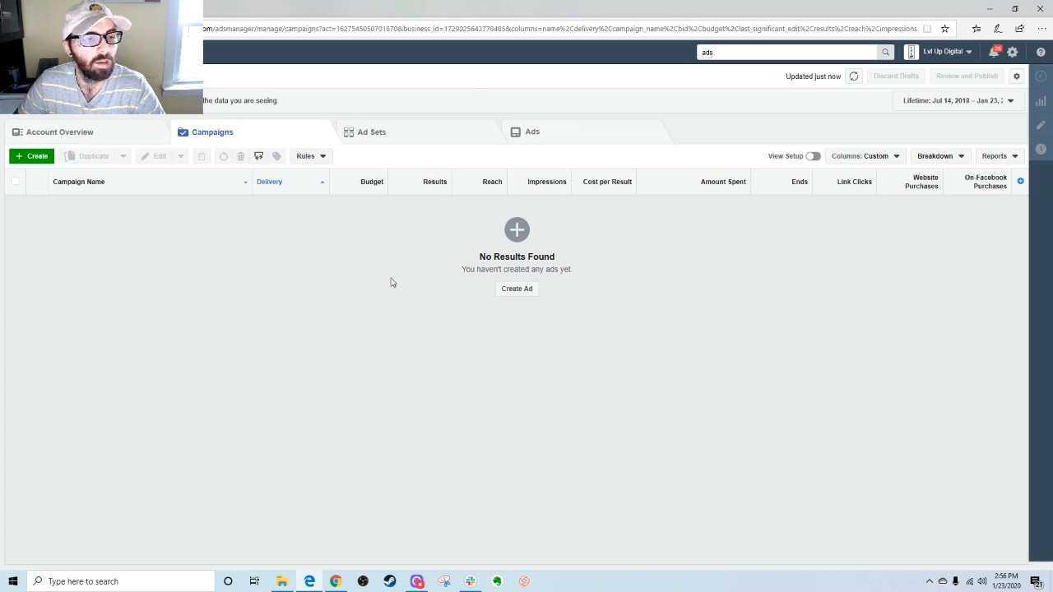
left_click(58, 132)
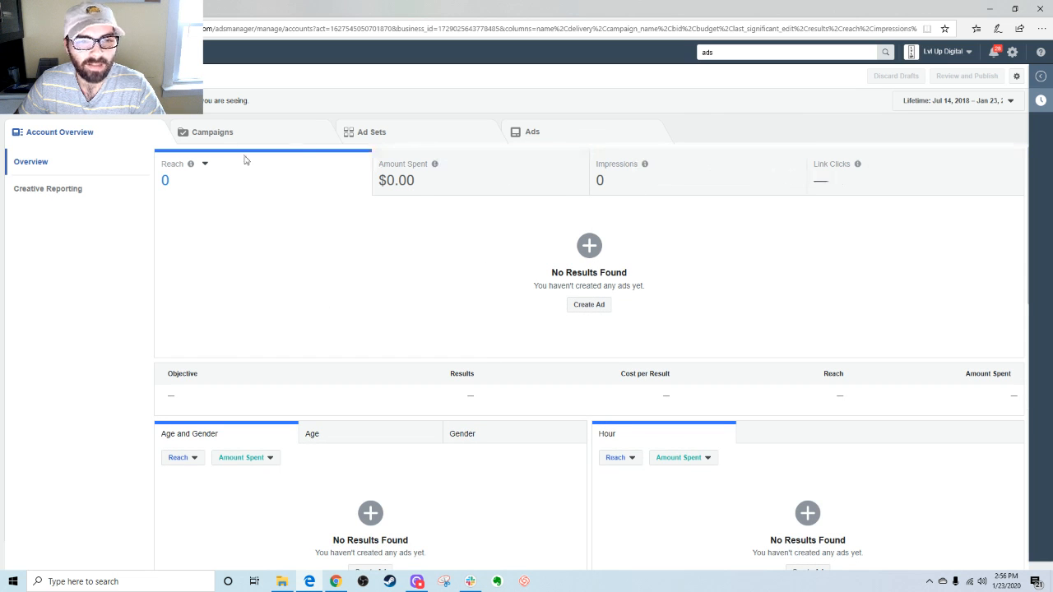
left_click(227, 133)
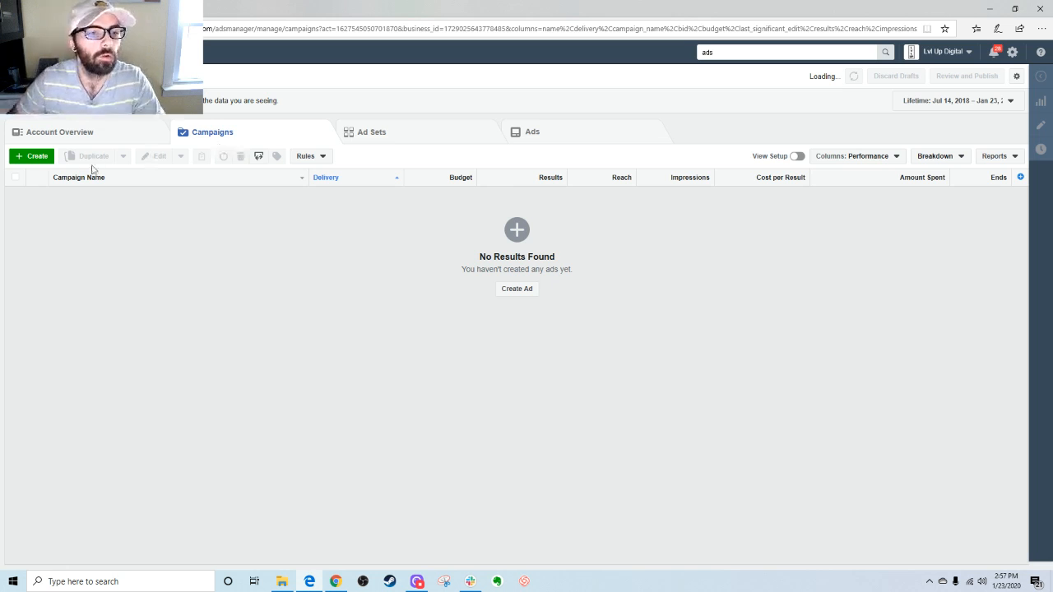
Step: Start creating a new campaign and switch from quick creation to guided creation
left_click(34, 156)
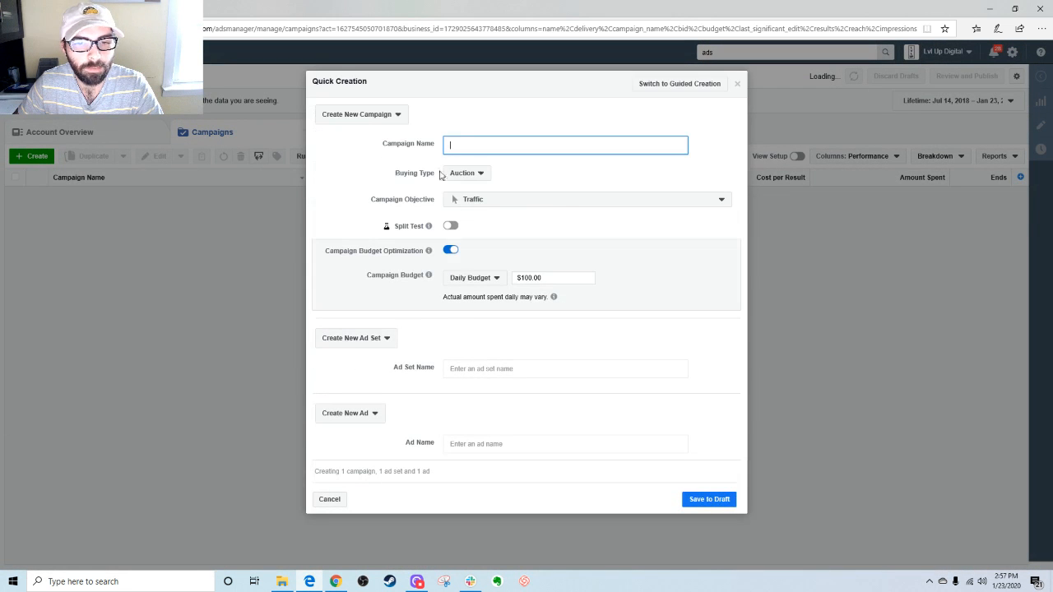
left_click(671, 86)
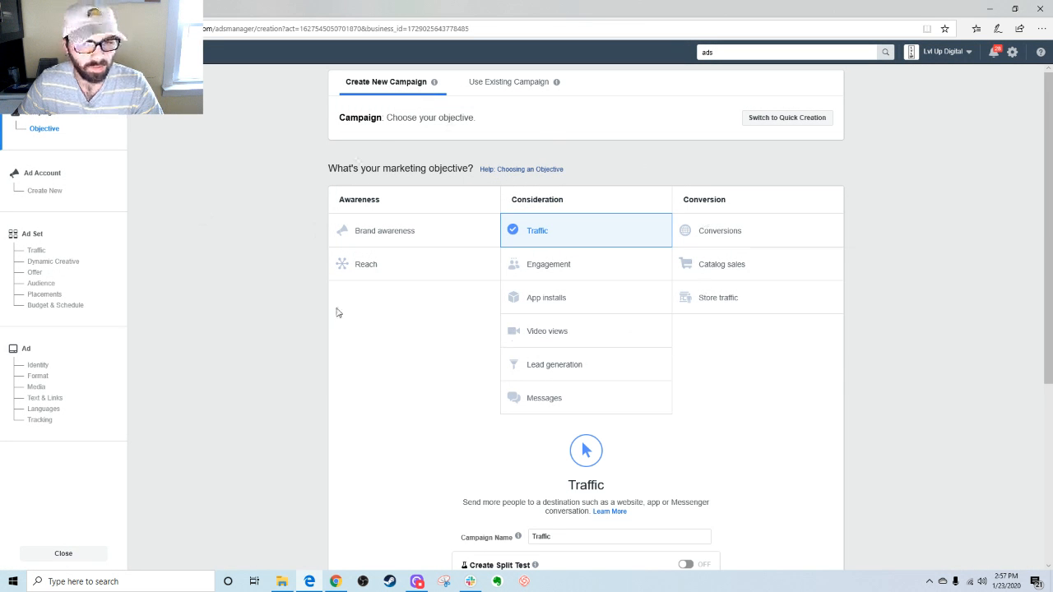
Step: Examine the available marketing objectives under Awareness, Consideration and Conversion
scroll(575, 255, "down", 2)
scroll(653, 288, "up", 3)
scroll(676, 370, "down", 2)
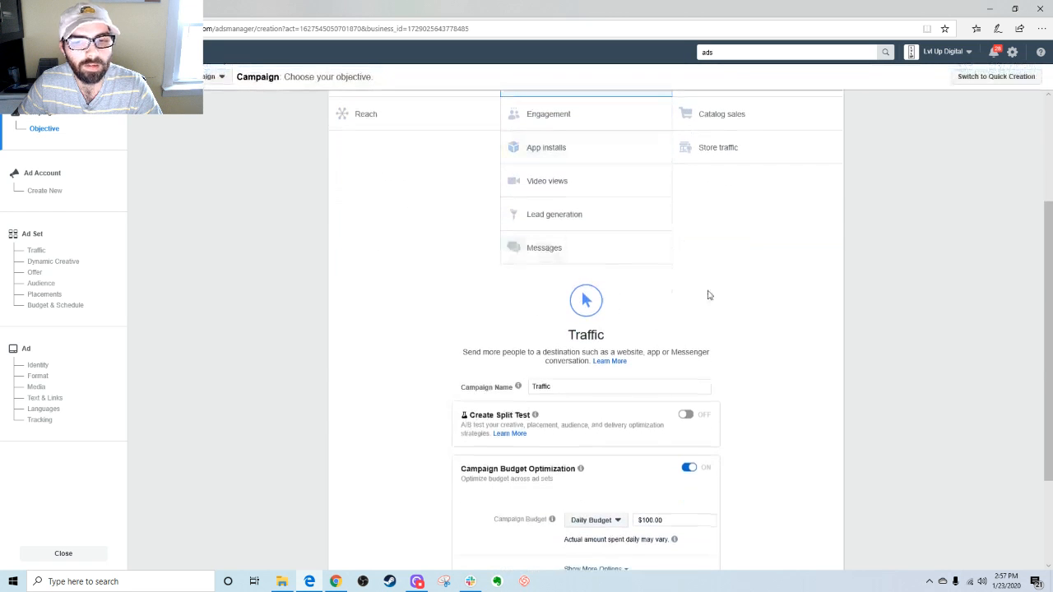
scroll(707, 294, "up", 3)
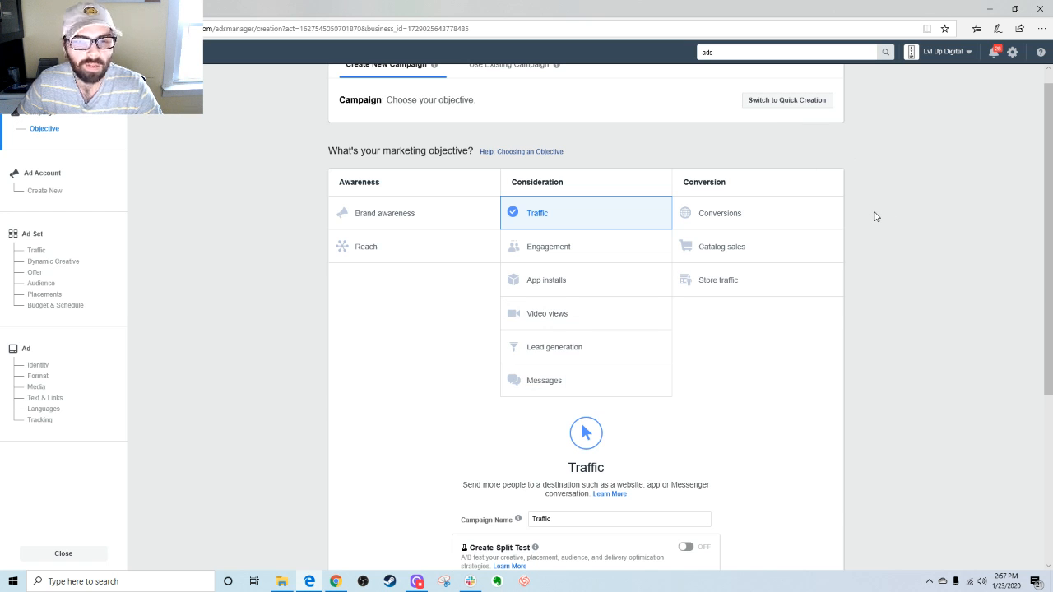
scroll(875, 216, "down", 1)
scroll(875, 216, "up", 1)
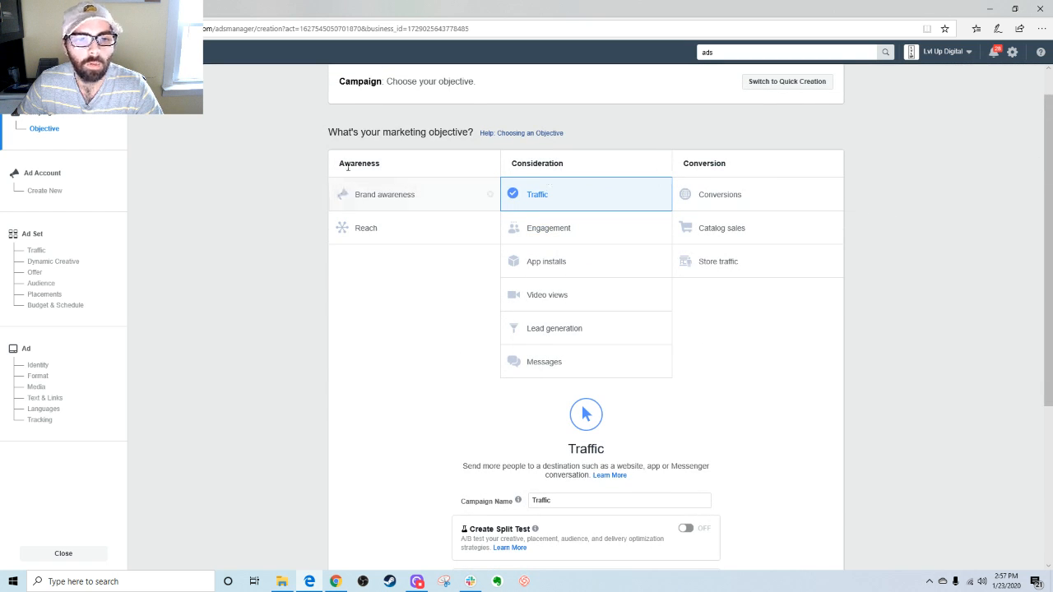
scroll(310, 188, "up", 1)
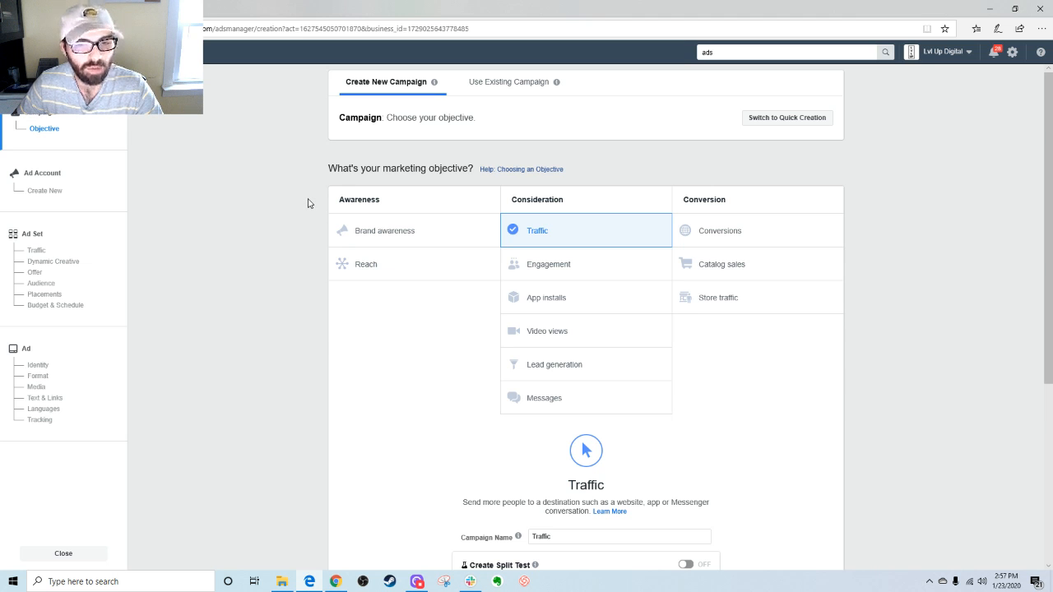
scroll(308, 203, "down", 1)
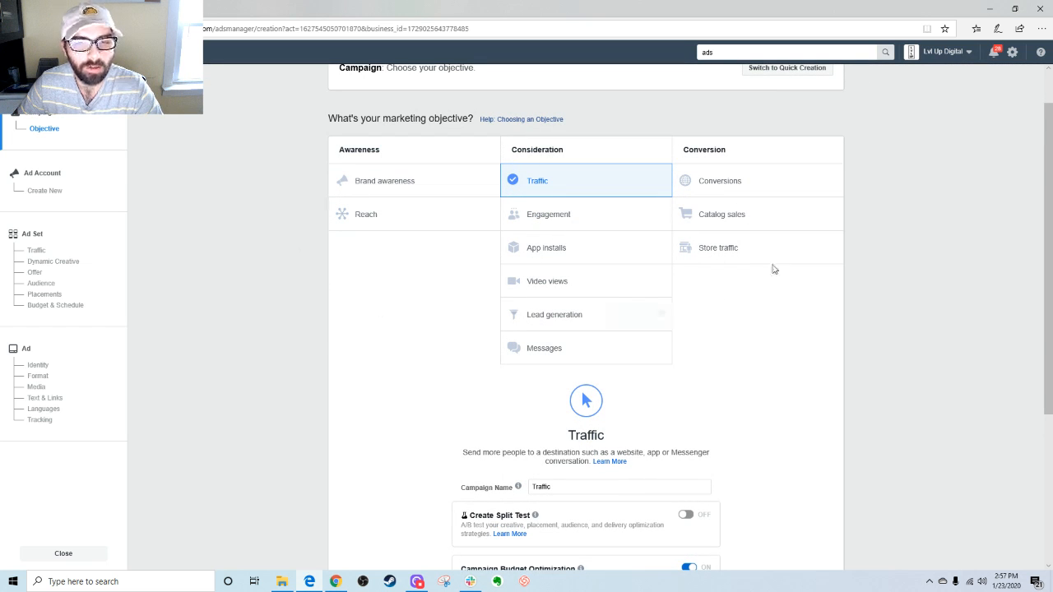
scroll(778, 310, "up", 1)
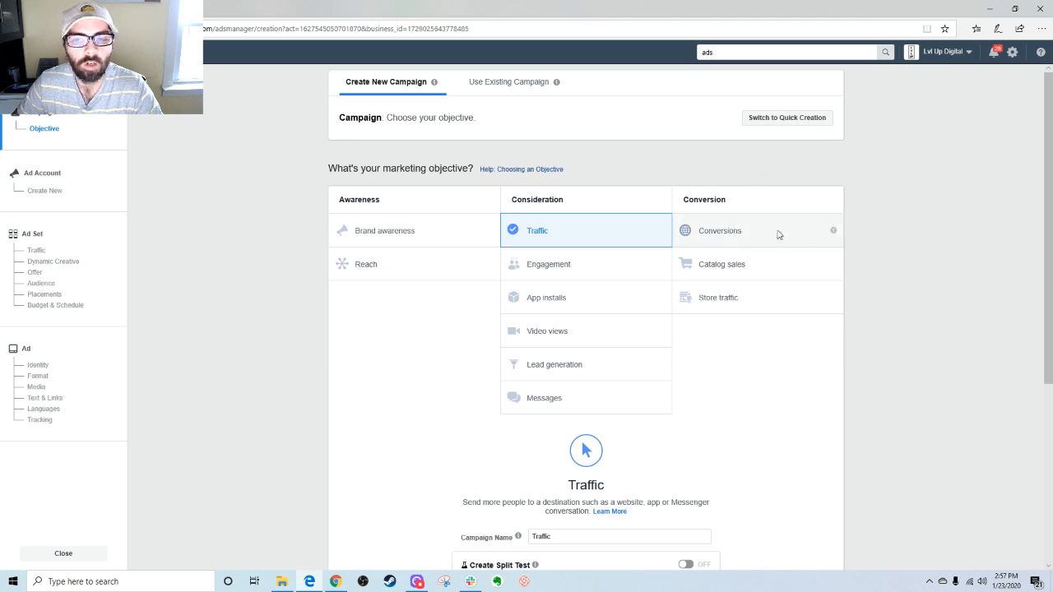
Step: Choose the Conversions marketing objective and review its campaign budget settings
left_click(729, 238)
scroll(722, 315, "down", 4)
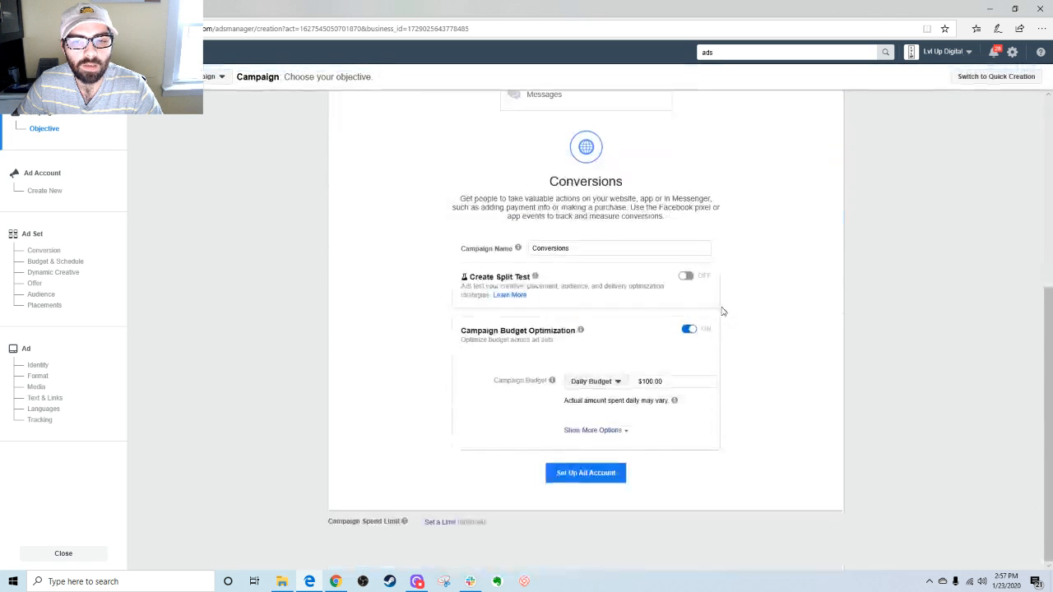
scroll(768, 300, "up", 4)
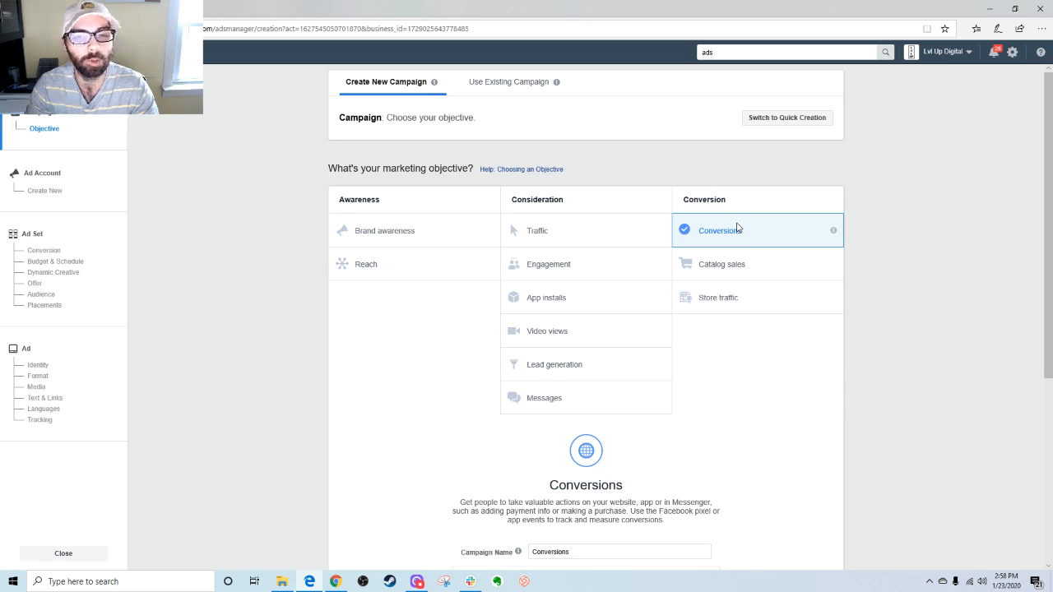
Step: Change the marketing objective to Traffic and look over its description
left_click(596, 234)
scroll(583, 165, "down", 1)
scroll(587, 141, "up", 1)
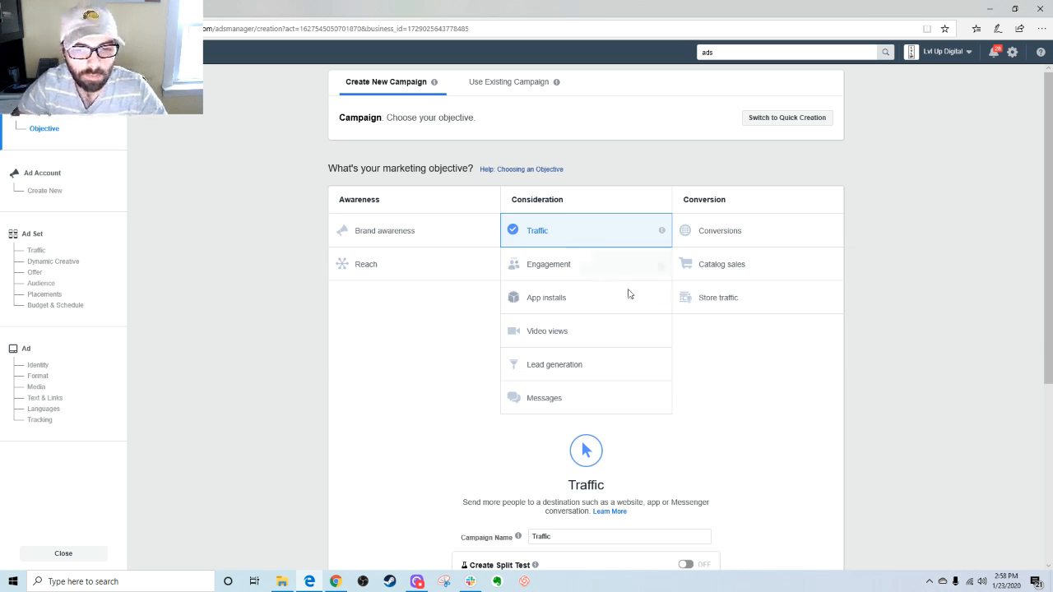
Step: Set the marketing objective back to Conversions and review its campaign name, split test and budget optimization options
left_click(757, 230)
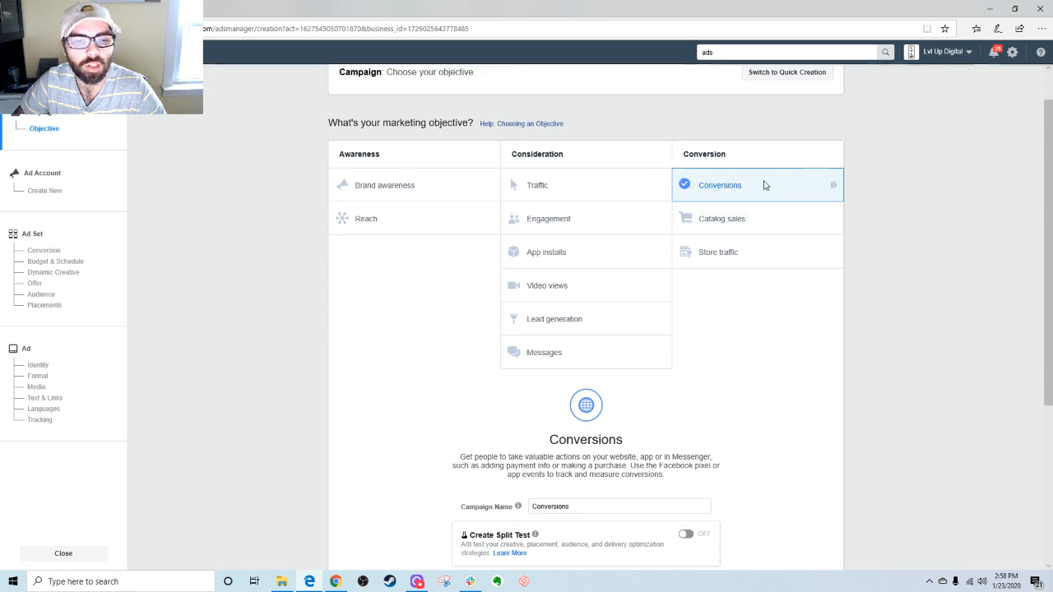
scroll(699, 298, "up", 1)
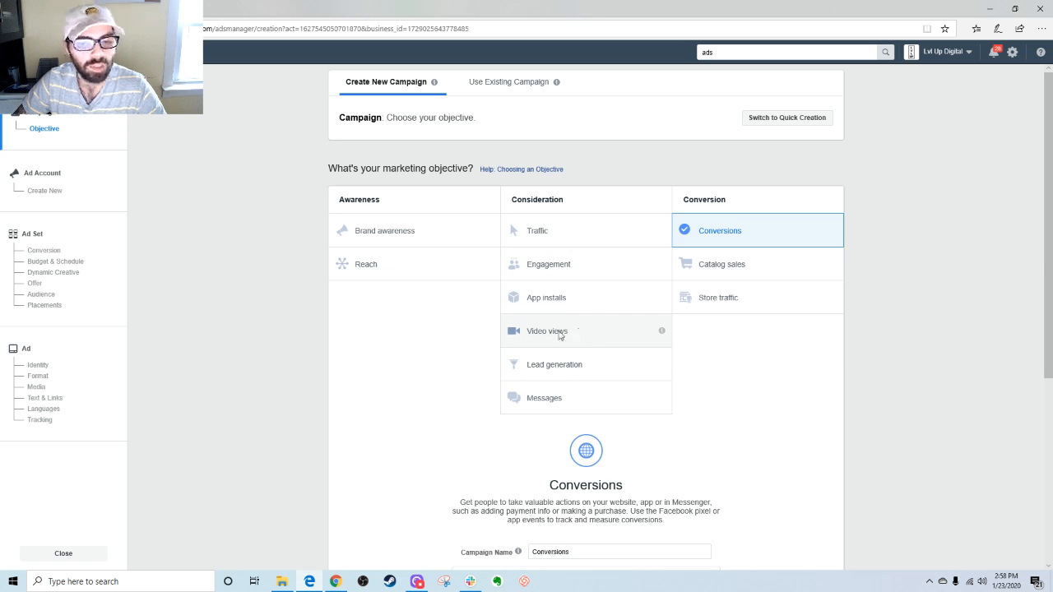
scroll(625, 364, "down", 2)
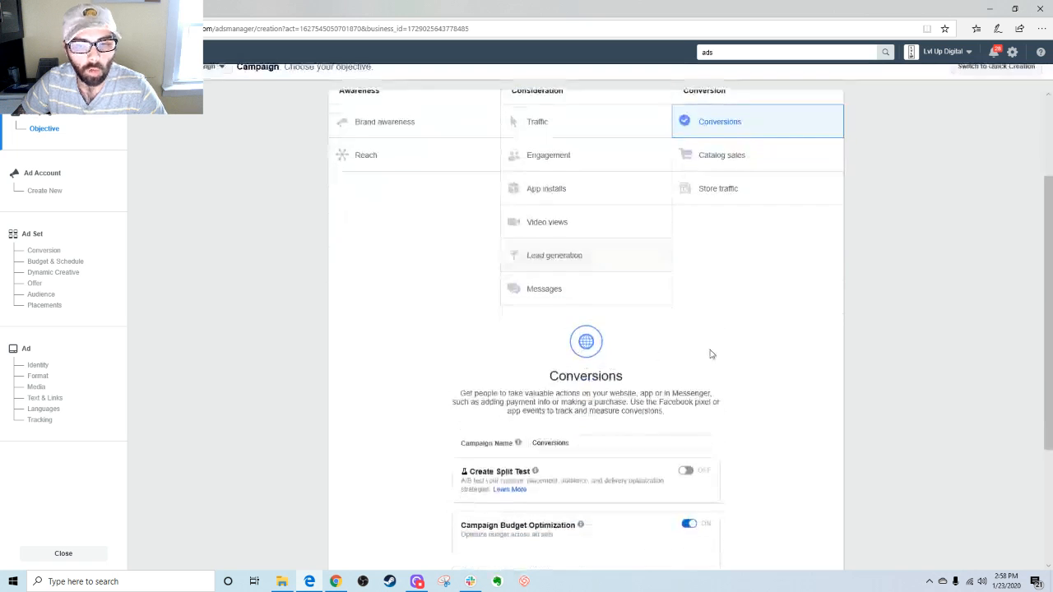
scroll(740, 362, "up", 1)
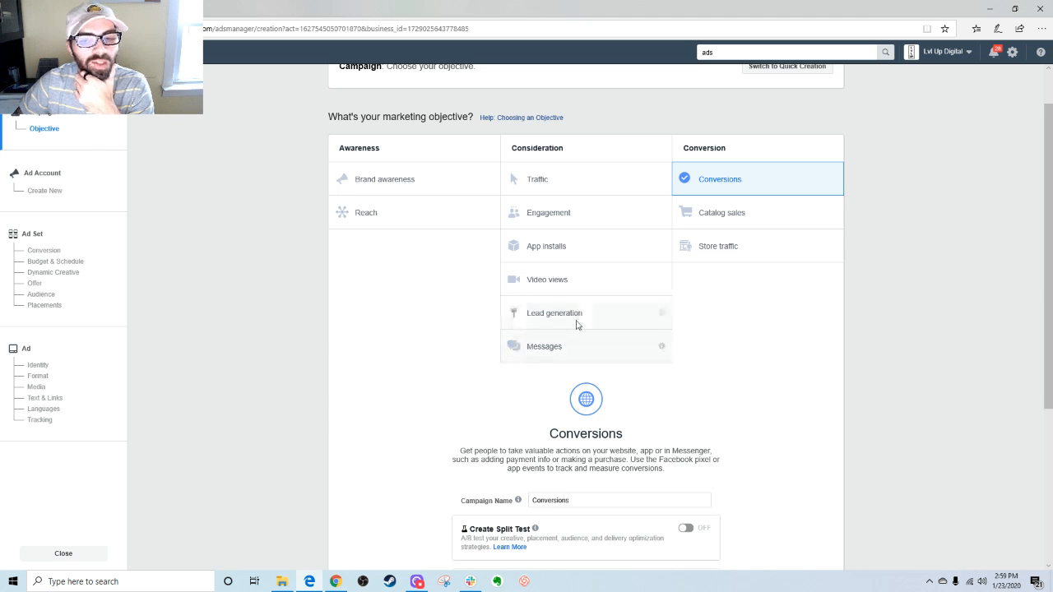
scroll(770, 348, "down", 3)
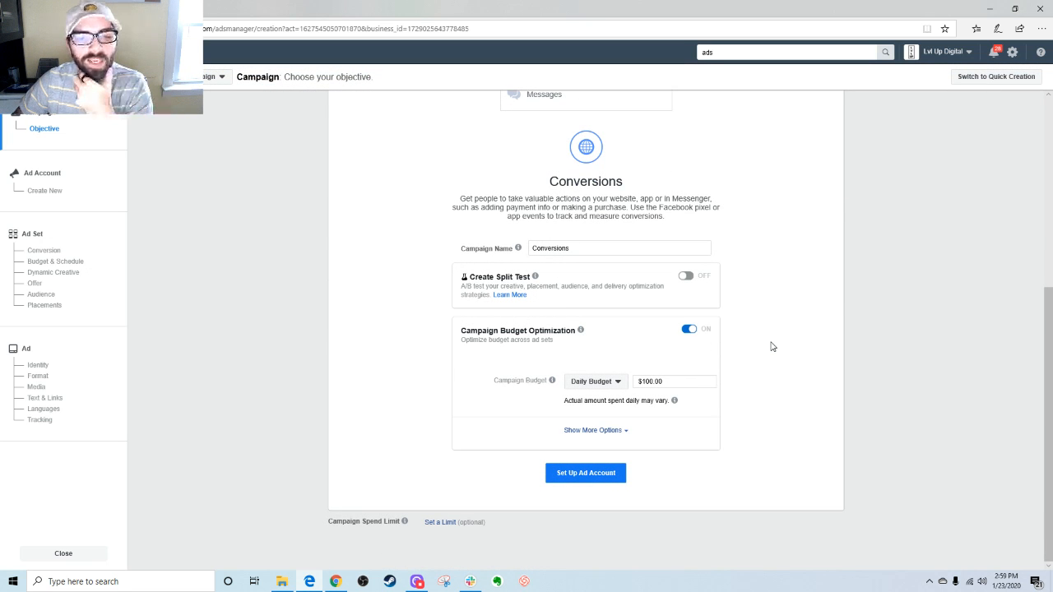
scroll(770, 347, "up", 4)
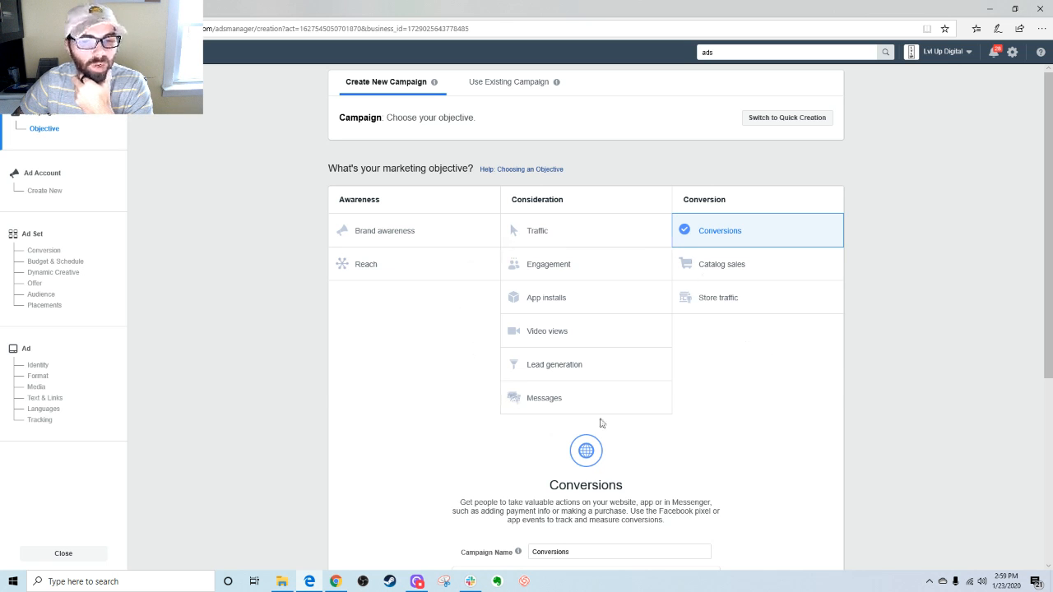
Step: Select the Brand awareness objective and read its explanation
left_click(423, 260)
left_click(486, 229)
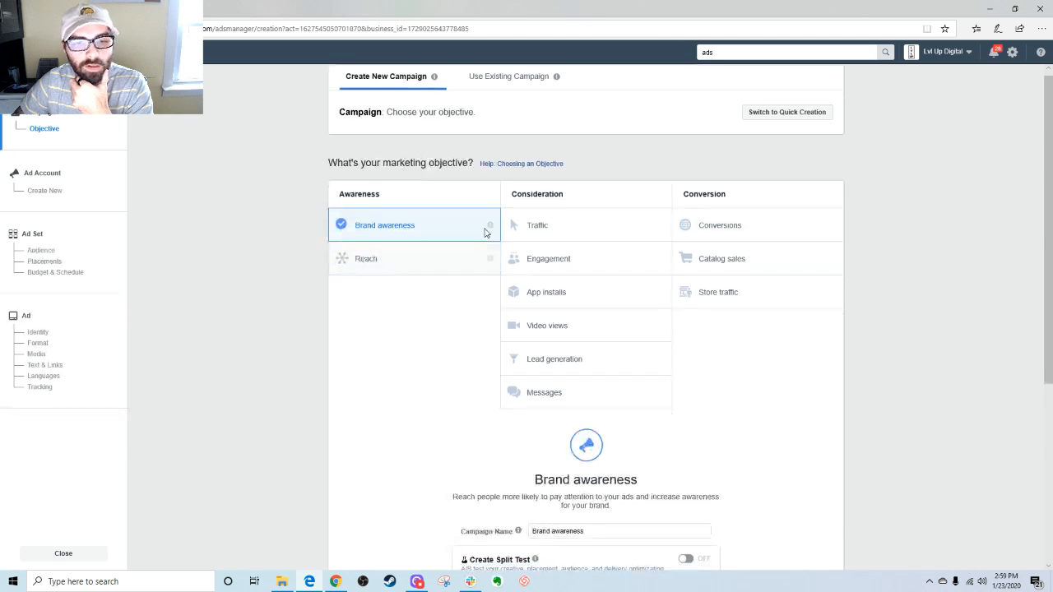
scroll(486, 228, "down", 1)
mouse_move(491, 131)
scroll(491, 131, "up", 2)
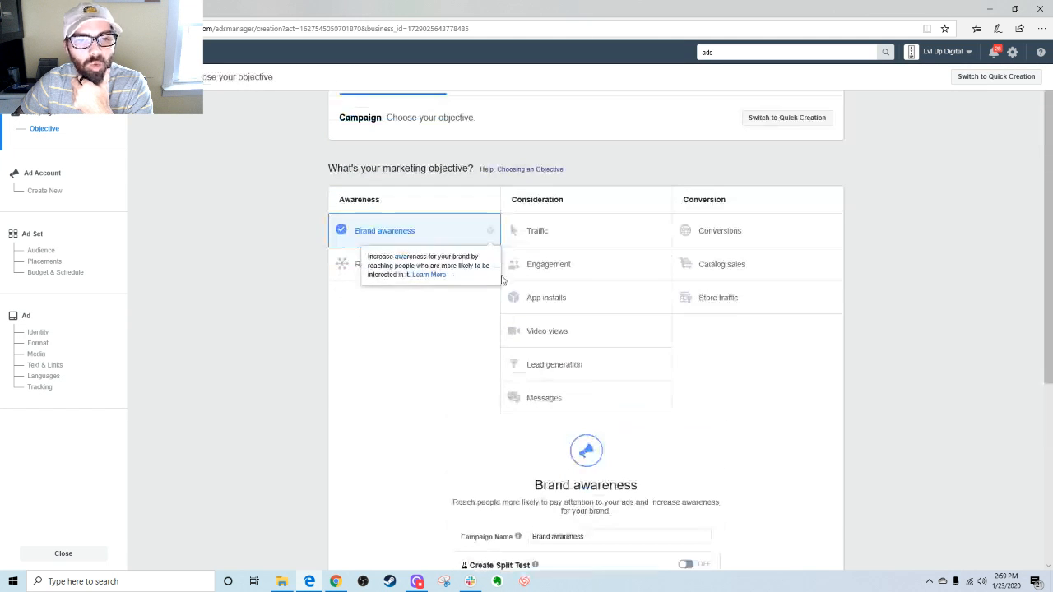
Step: Compare the Conversions, Messages and Lead generation objectives by selecting each in turn
left_click(776, 227)
scroll(715, 238, "down", 1)
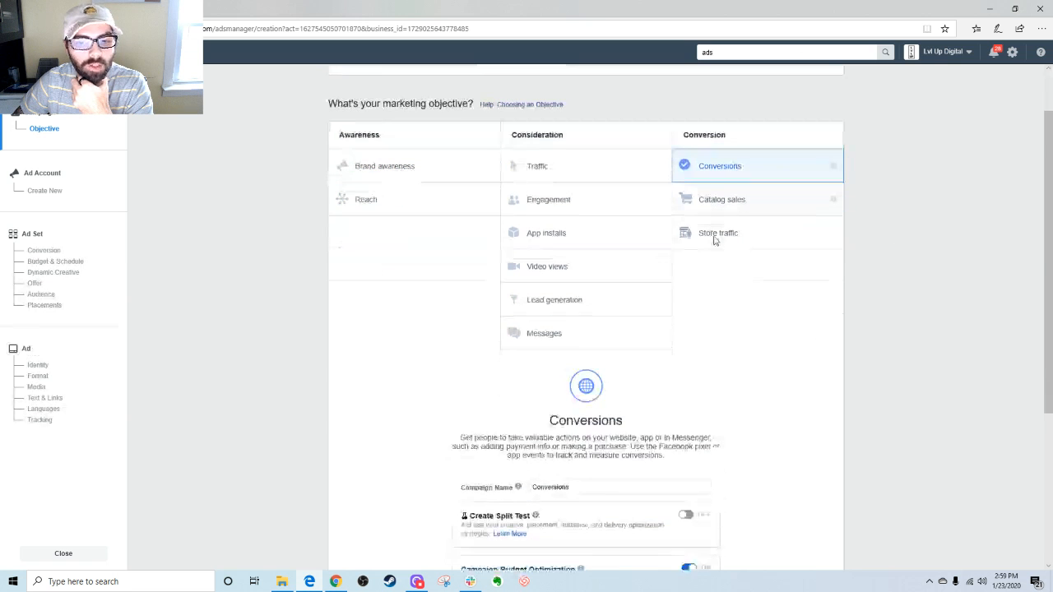
left_click(585, 336)
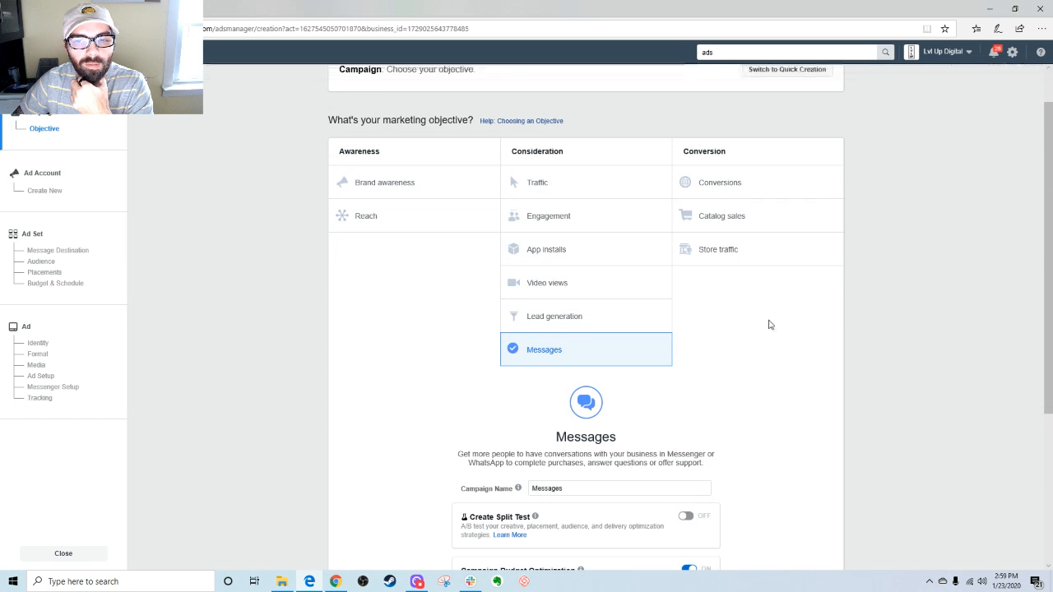
left_click(615, 315)
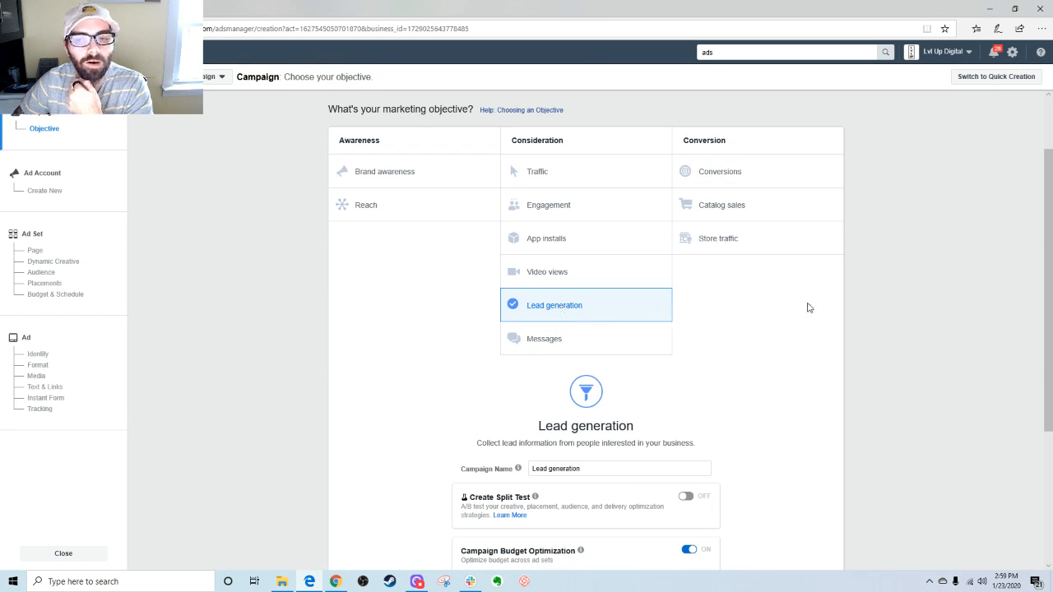
Step: Select the Catalog sales marketing objective and review its catalog and campaign budget settings
left_click(735, 206)
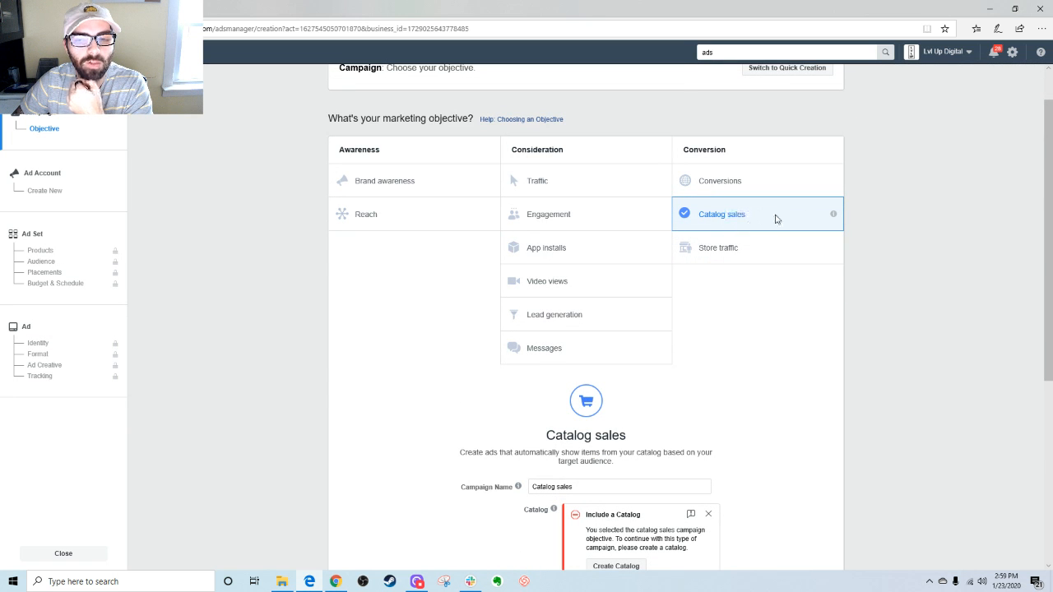
scroll(780, 324, "down", 5)
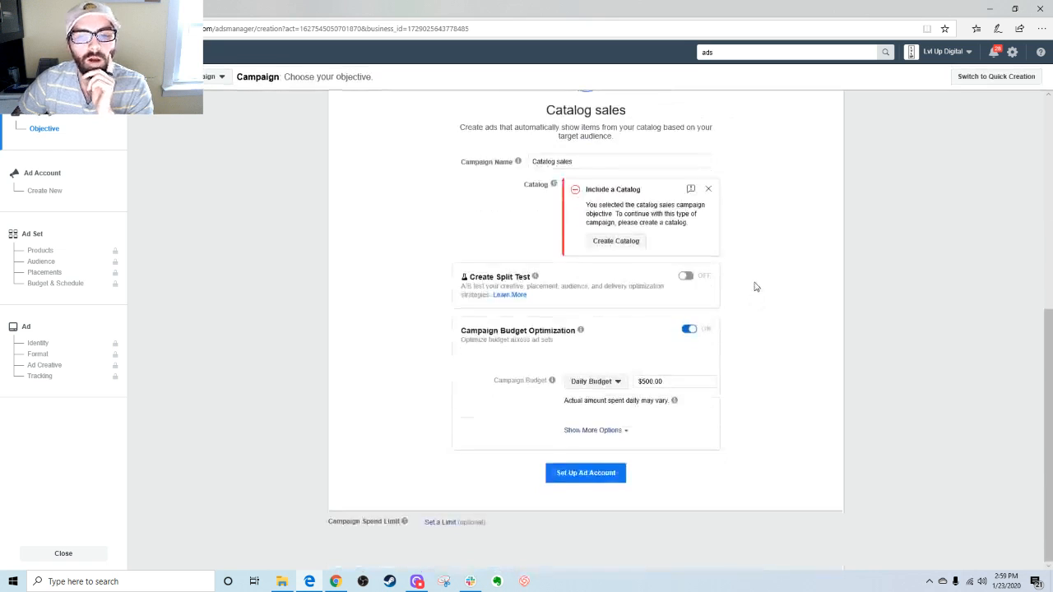
Step: Check the country, currency and time zone options in the ad account setup, and return to the objective selection
scroll(756, 286, "up", 5)
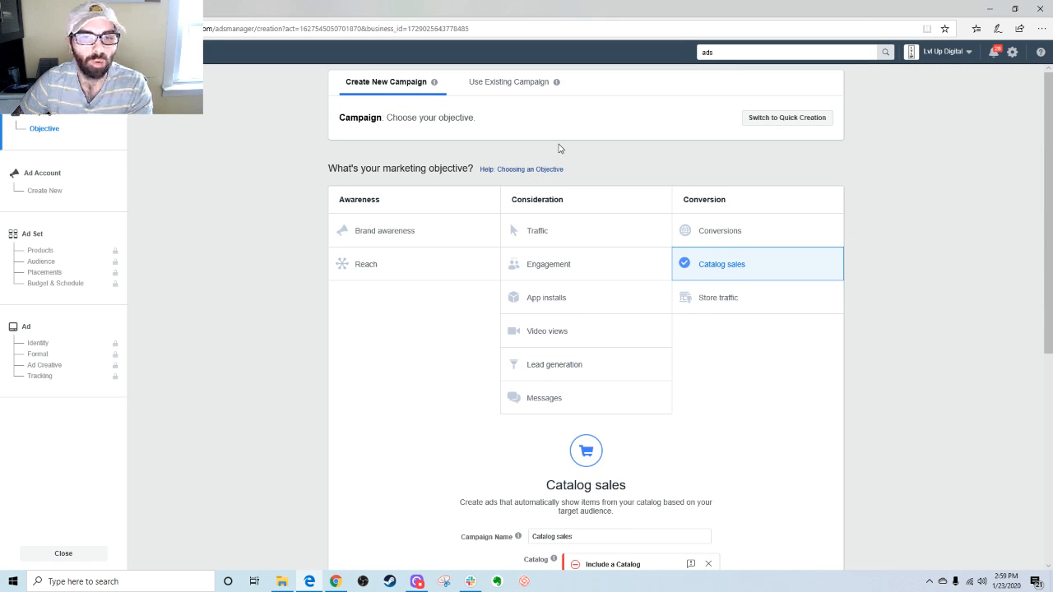
left_click(55, 179)
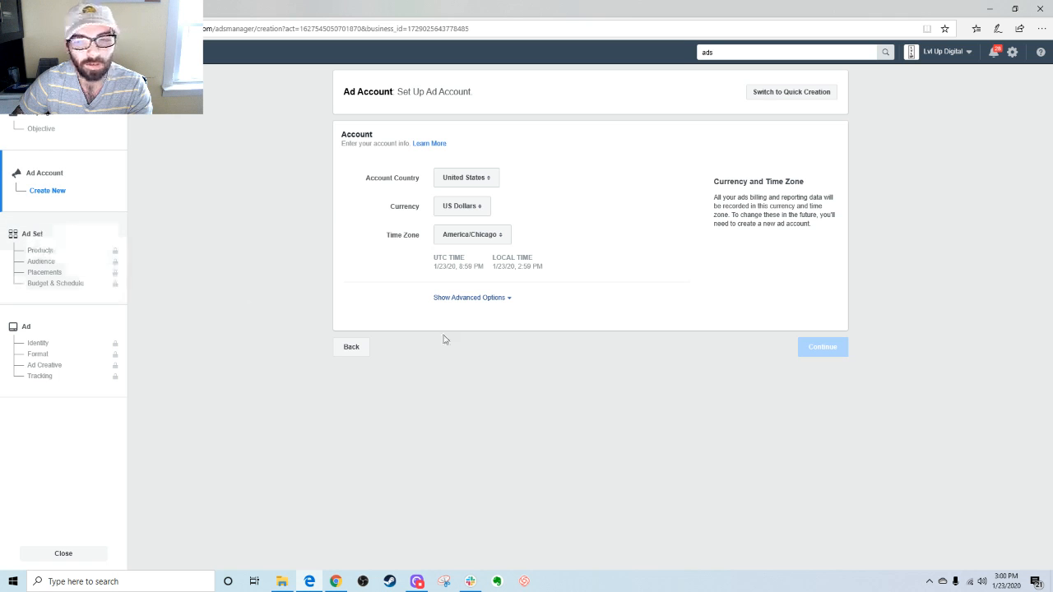
left_click(353, 348)
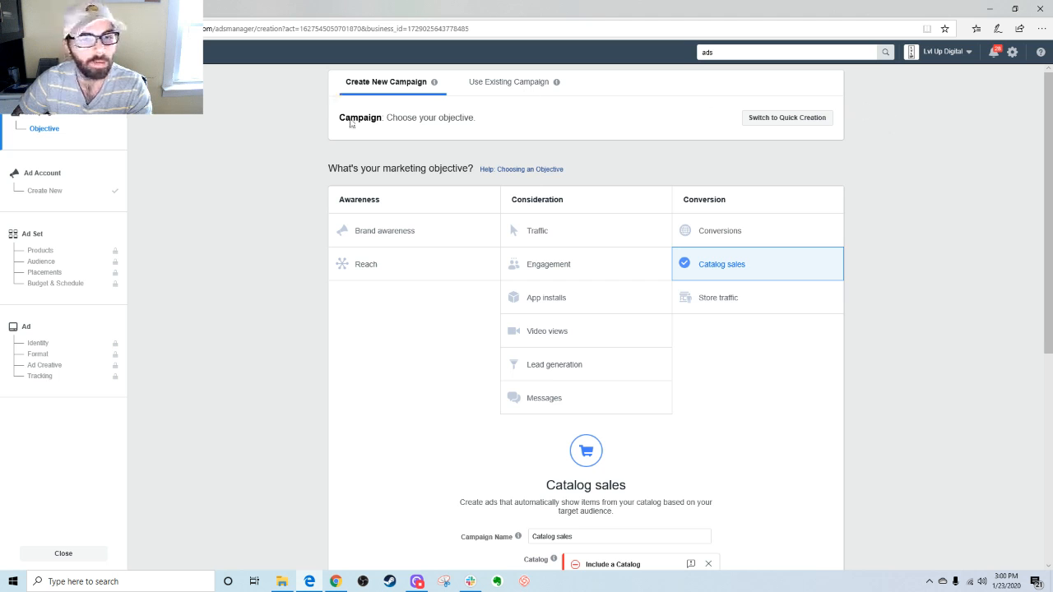
Step: Switch to quick creation and define a new campaign named "Test" with the Conversions objective
left_click(780, 119)
left_click(608, 255)
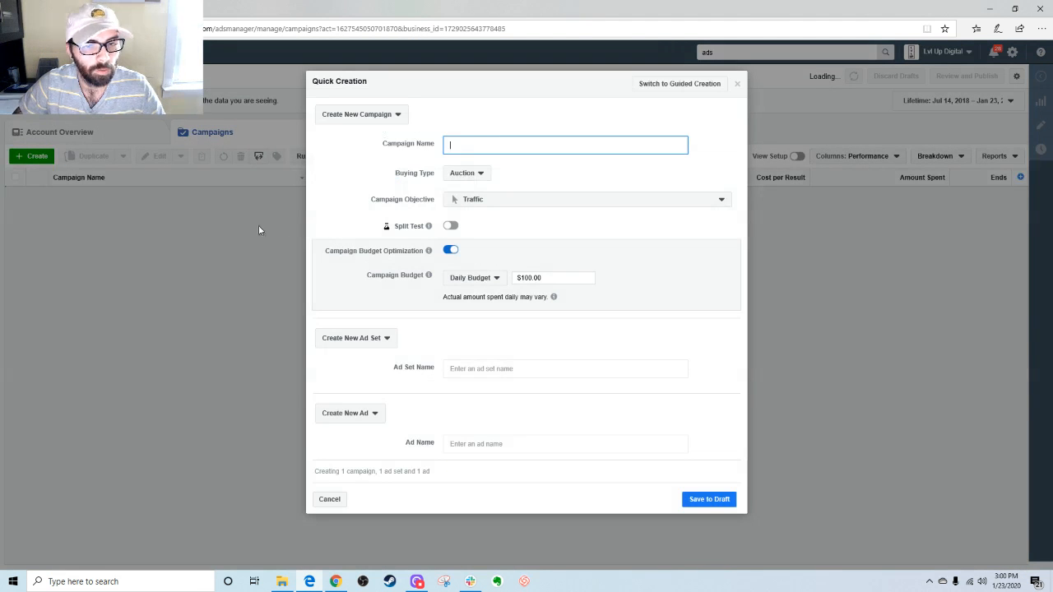
type("Test")
left_click(510, 208)
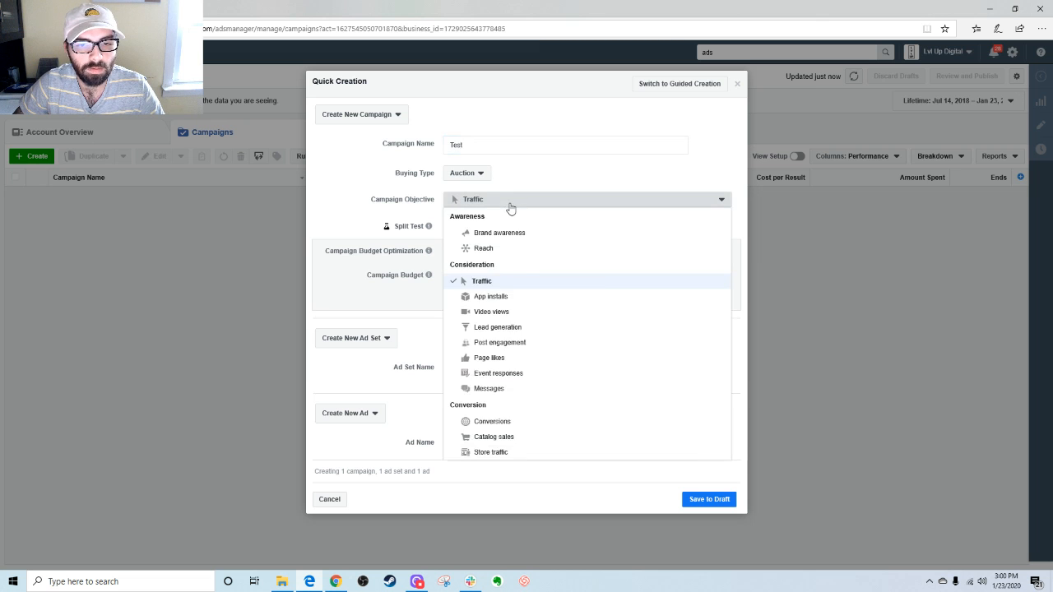
left_click(510, 275)
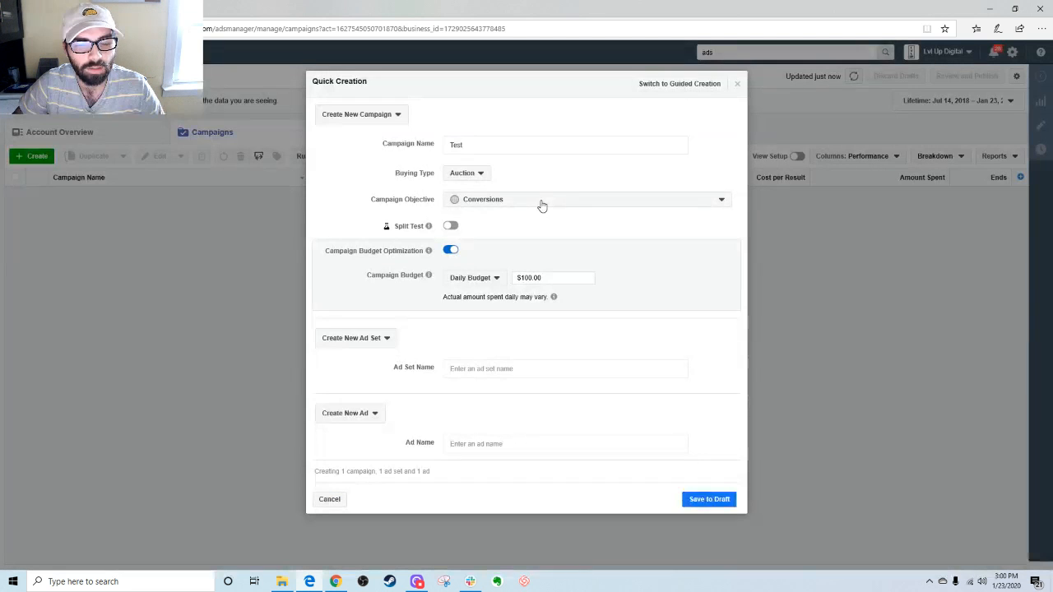
Step: Turn off campaign budget optimization for the Test campaign
left_click(452, 251)
left_click_drag(487, 252, 497, 235)
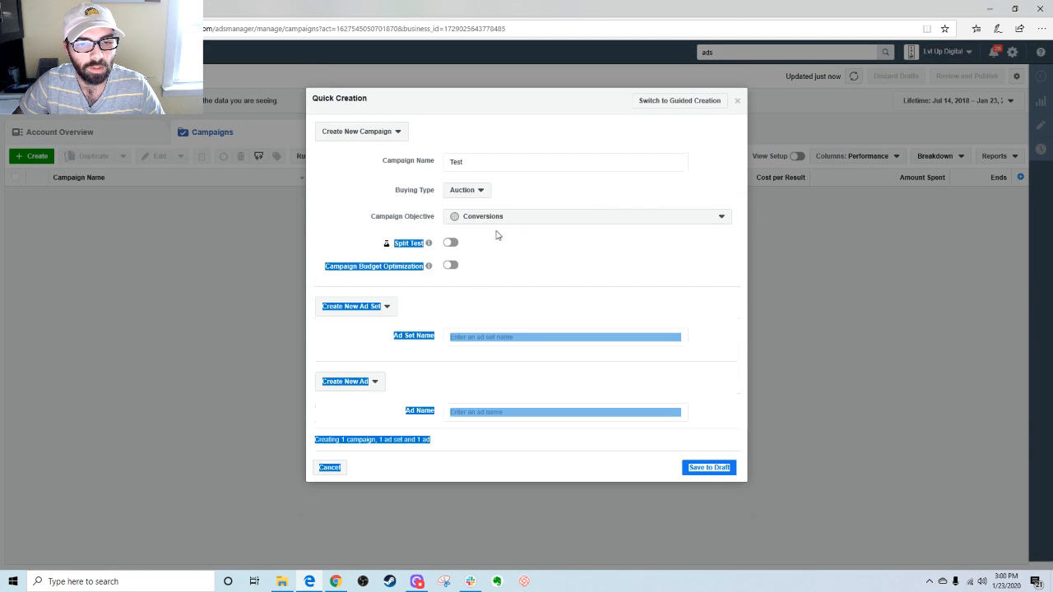
left_click(481, 295)
Step: Name both the new ad set and the new ad "test" and save the campaign to draft
left_click(490, 337)
type("test")
left_click(492, 415)
type("test")
left_click(491, 391)
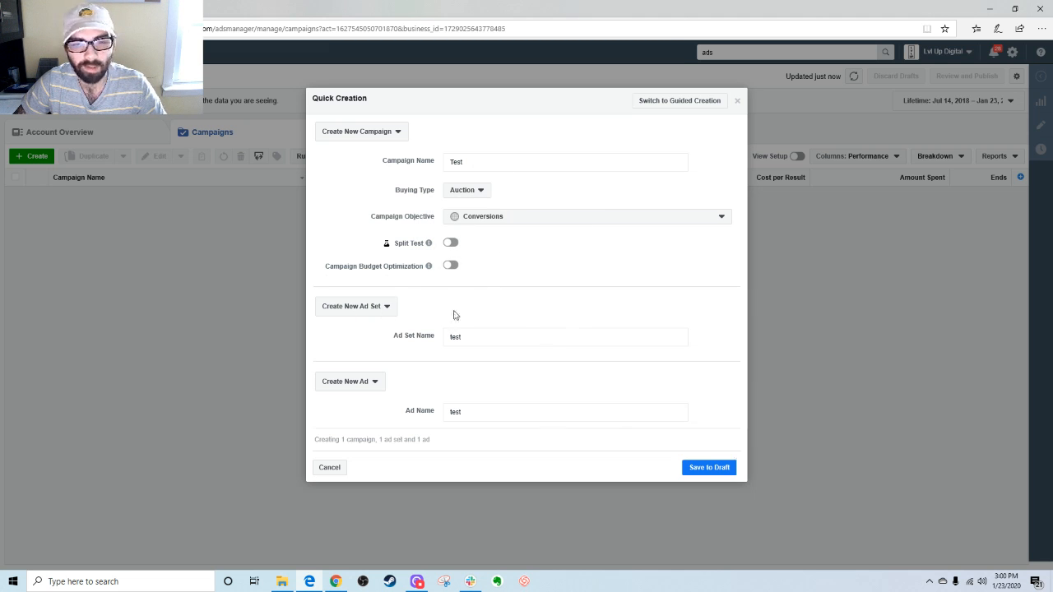
left_click(707, 467)
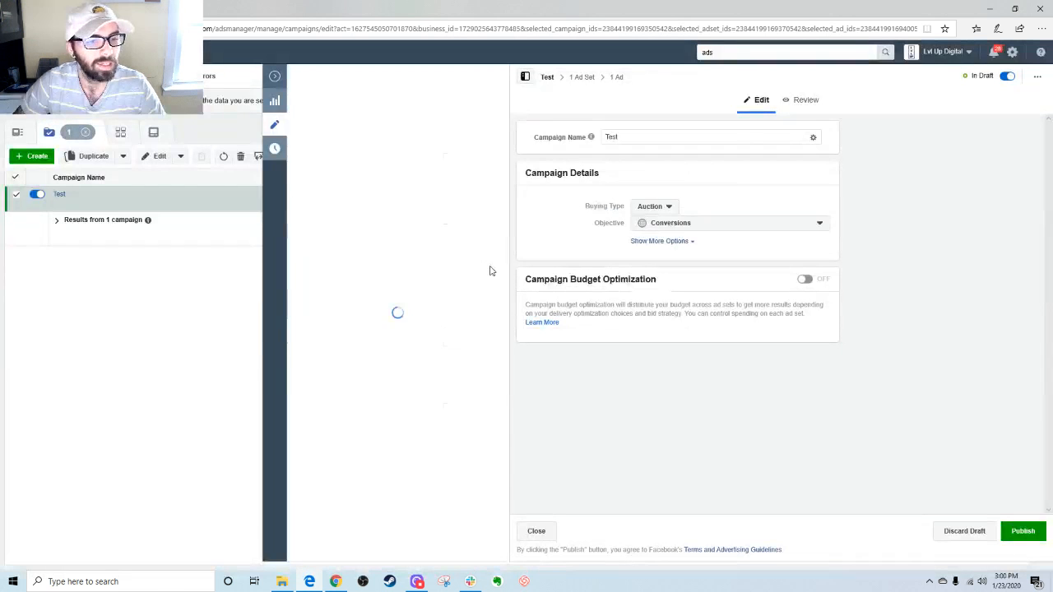
Step: Close the campaign editor and open the Test campaign's ad set for editing with the campaign tree hidden
left_click(273, 76)
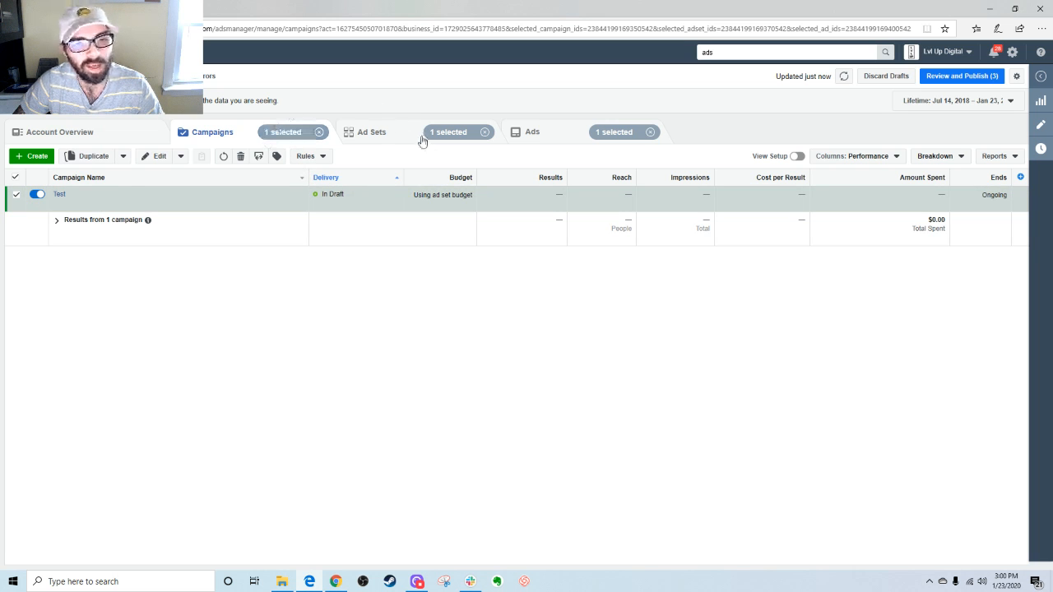
left_click(60, 195)
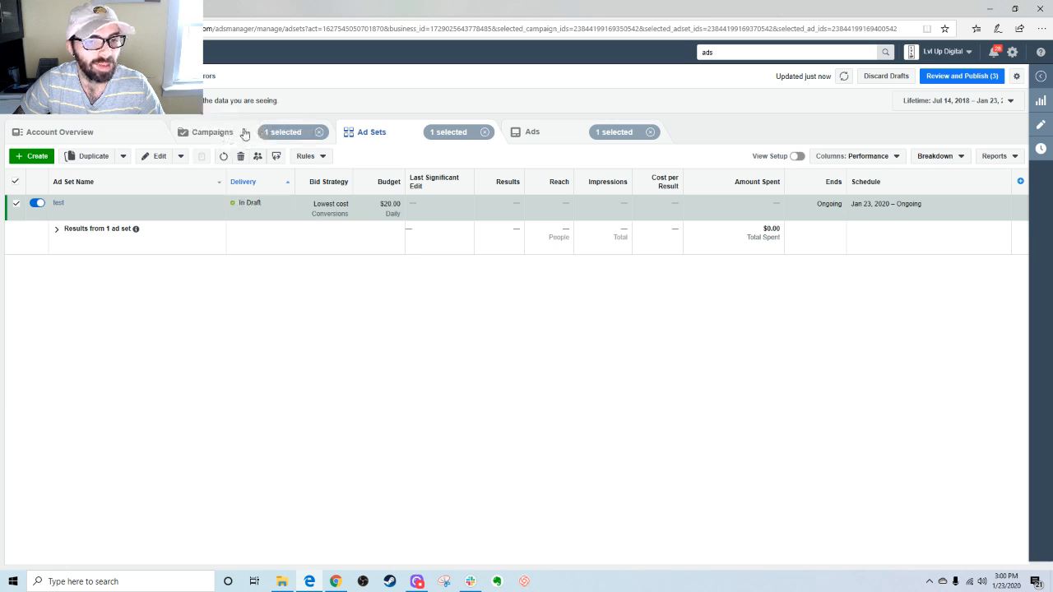
left_click(102, 213)
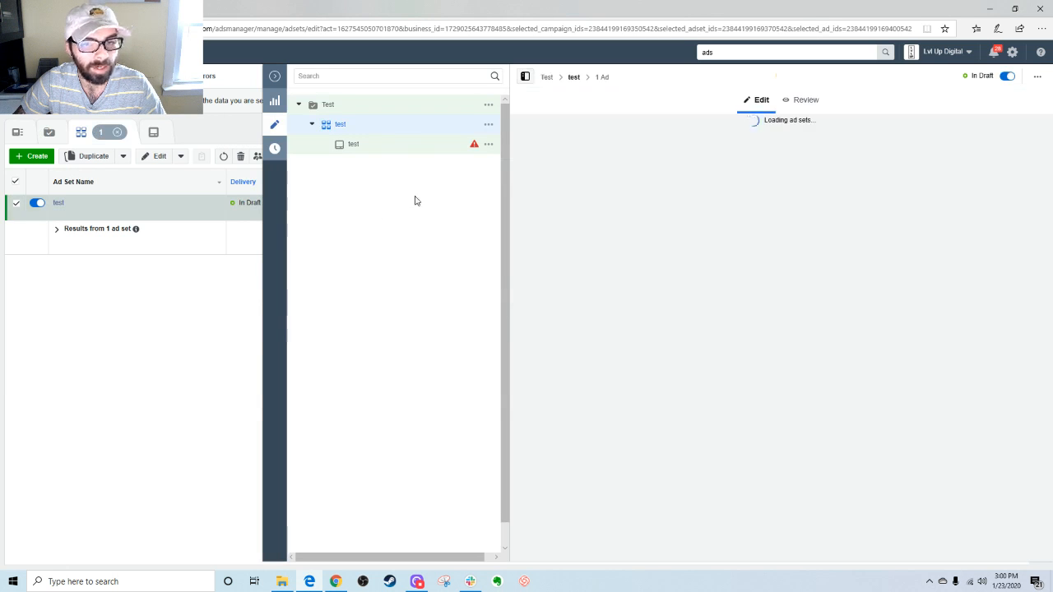
left_click(525, 76)
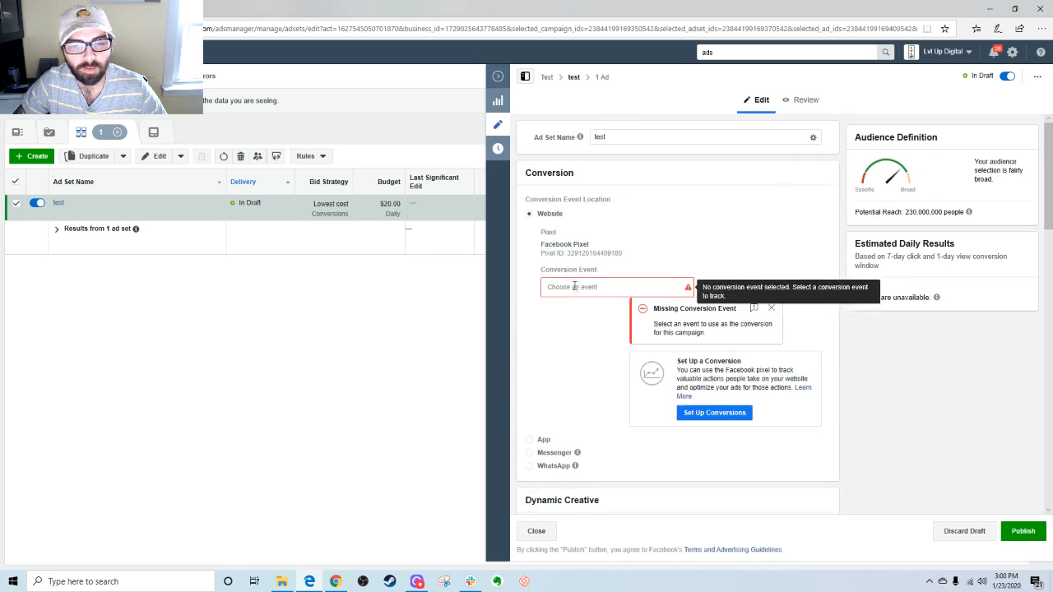
Step: Set the ad set's website conversion event to Purchase
left_click(574, 286)
scroll(612, 329, "down", 5)
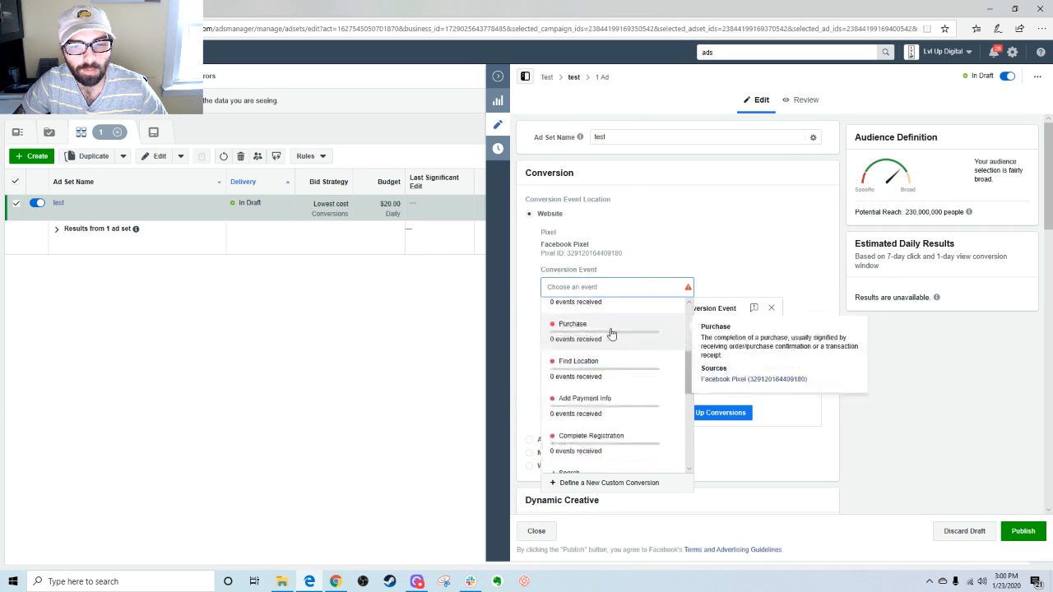
left_click(574, 298)
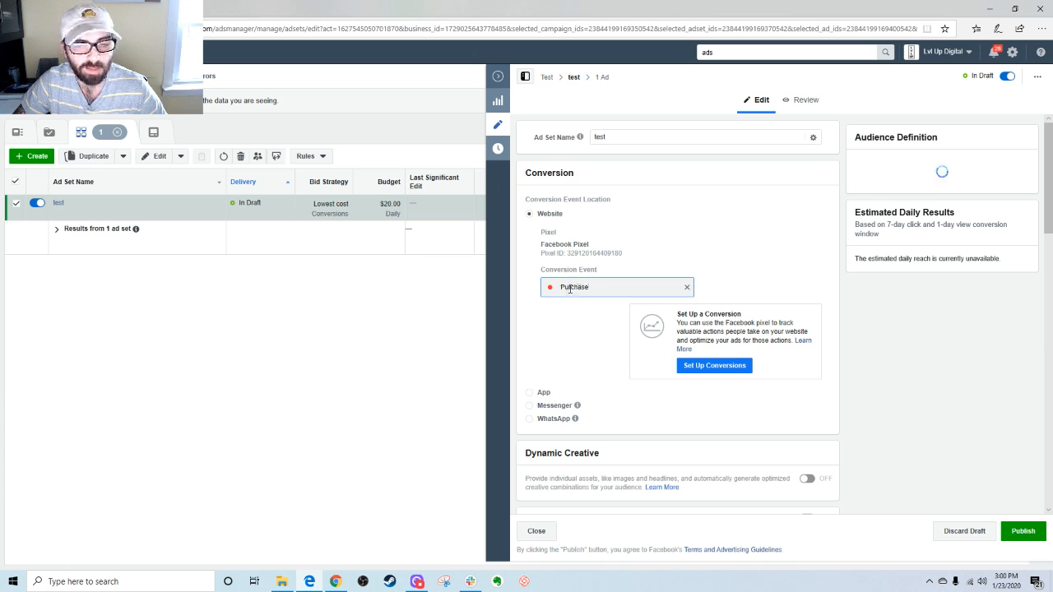
scroll(732, 270, "down", 2)
scroll(731, 270, "up", 1)
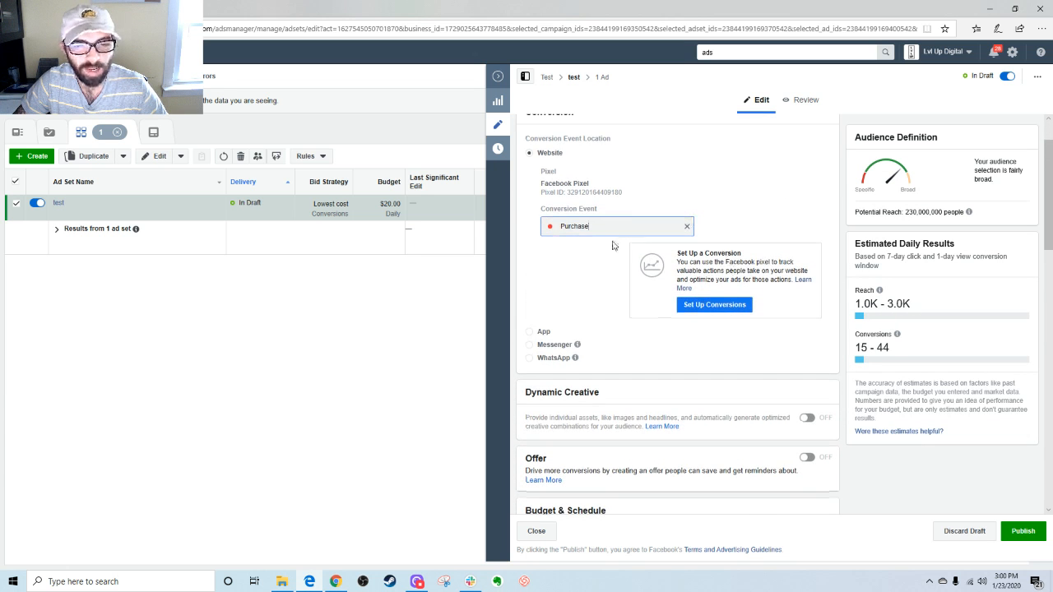
scroll(613, 245, "up", 1)
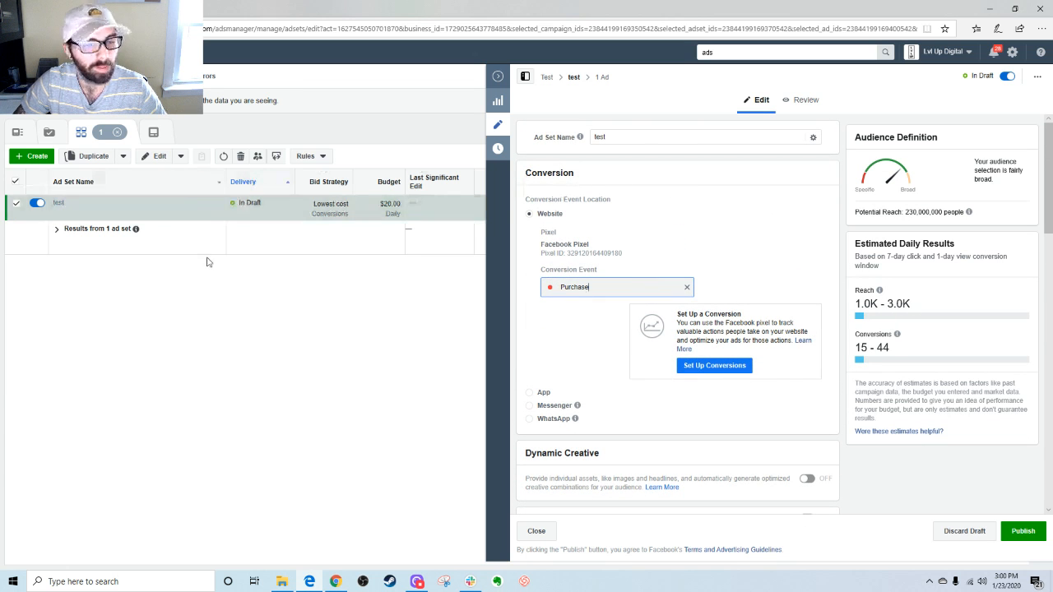
scroll(727, 251, "down", 5)
scroll(819, 234, "up", 4)
scroll(820, 233, "up", 1)
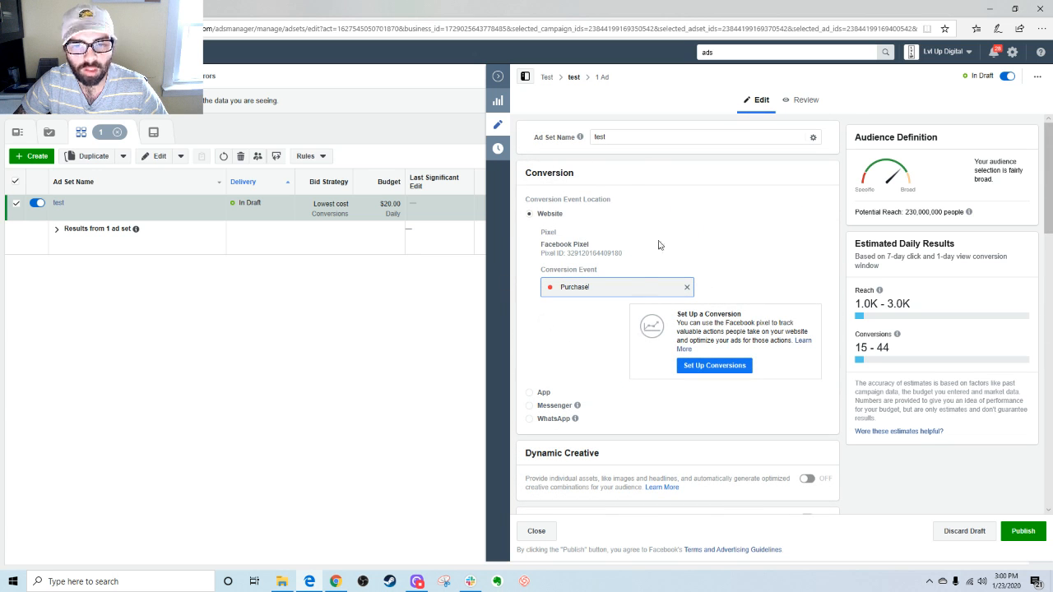
left_click(590, 322)
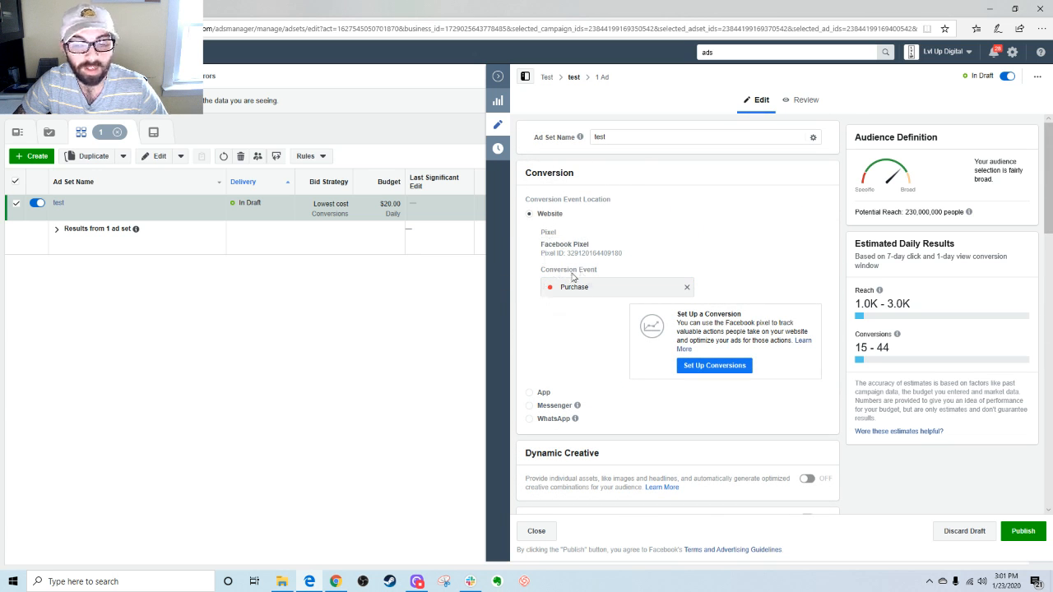
Step: Review the ad set's Dynamic Creative, Offer, and Budget & Schedule settings
scroll(618, 293, "down", 5)
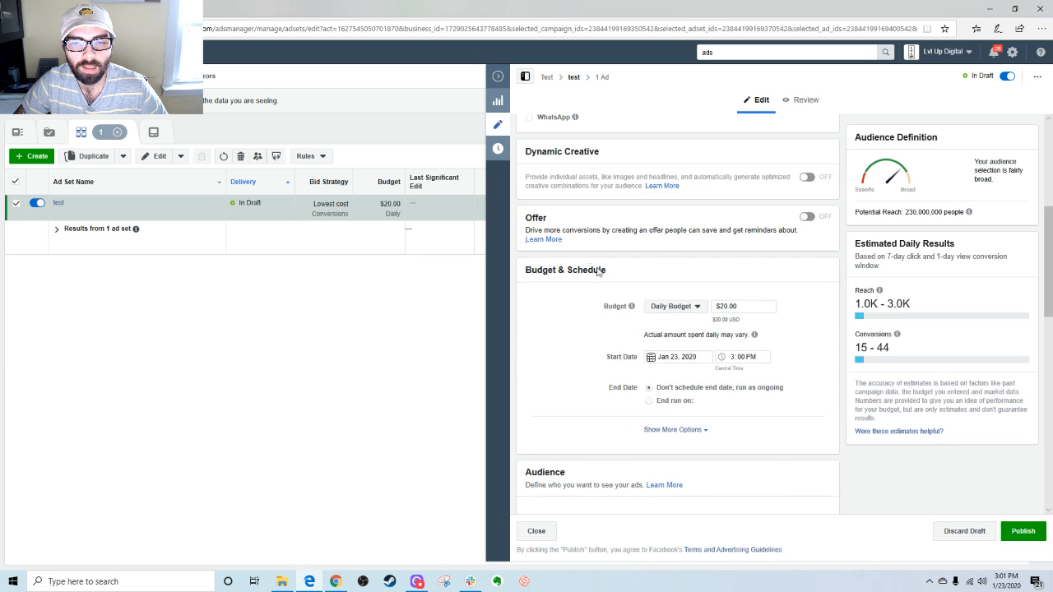
scroll(598, 272, "up", 2)
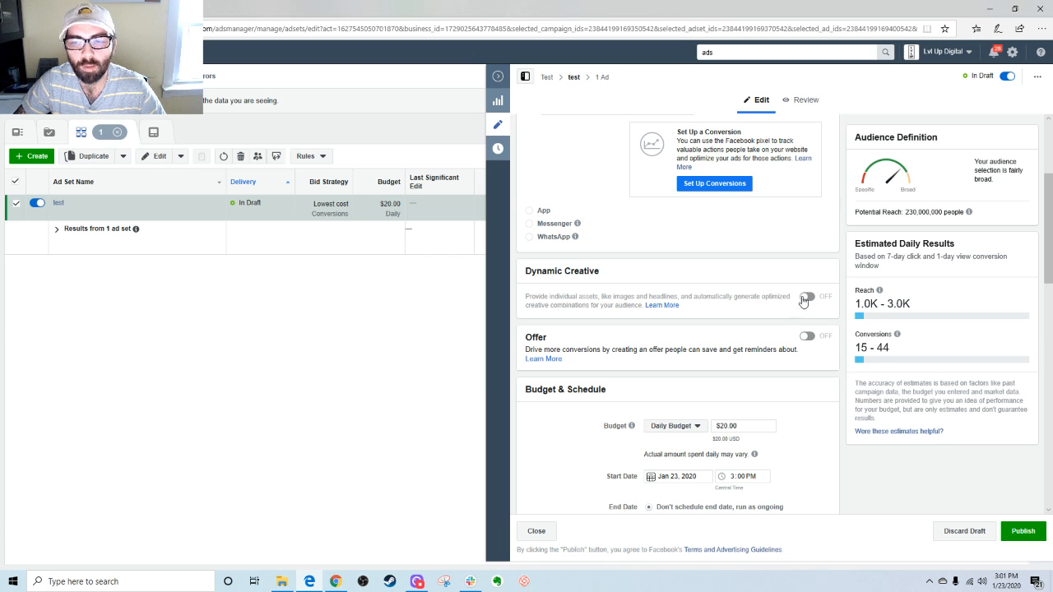
scroll(716, 213, "down", 2)
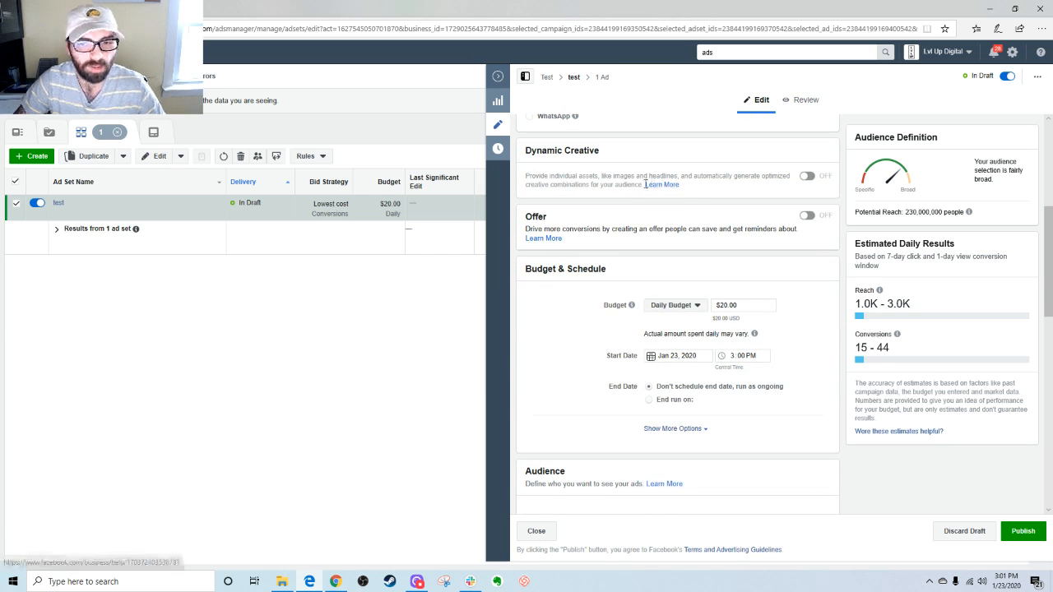
scroll(698, 217, "down", 1)
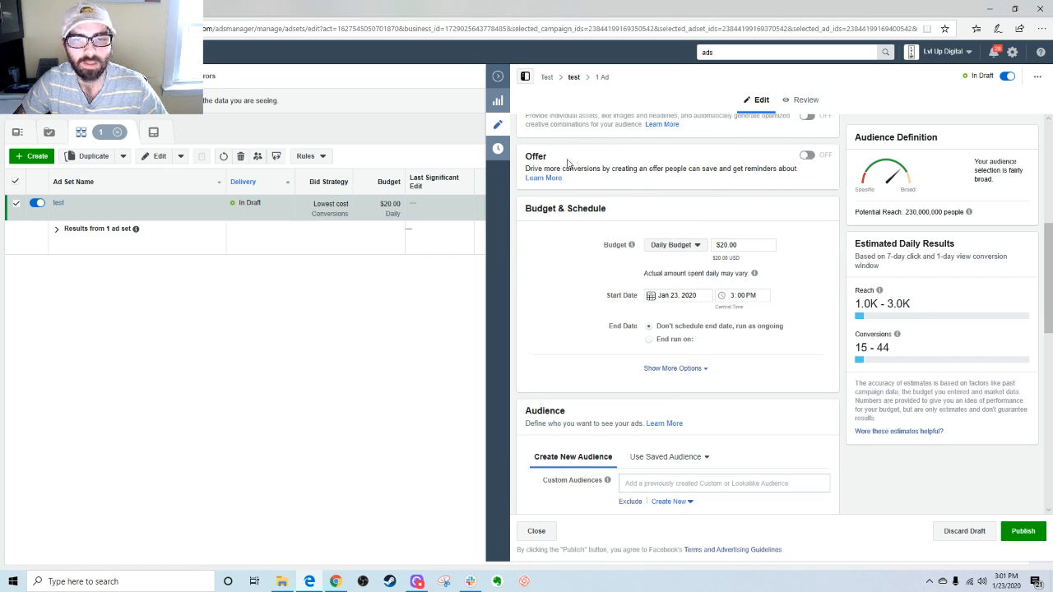
scroll(666, 179, "down", 1)
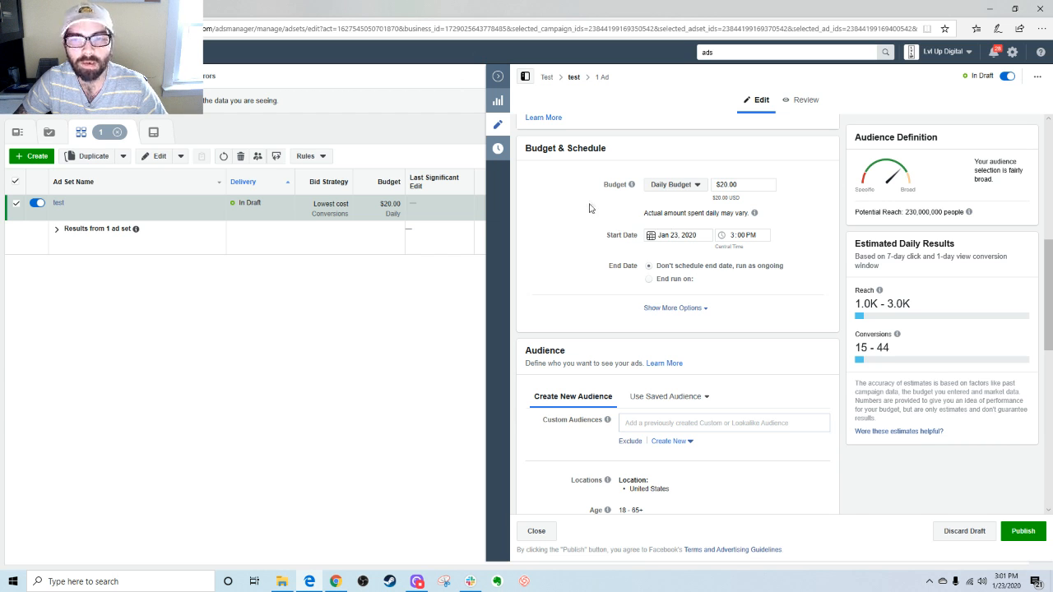
scroll(599, 184, "down", 2)
scroll(599, 184, "up", 1)
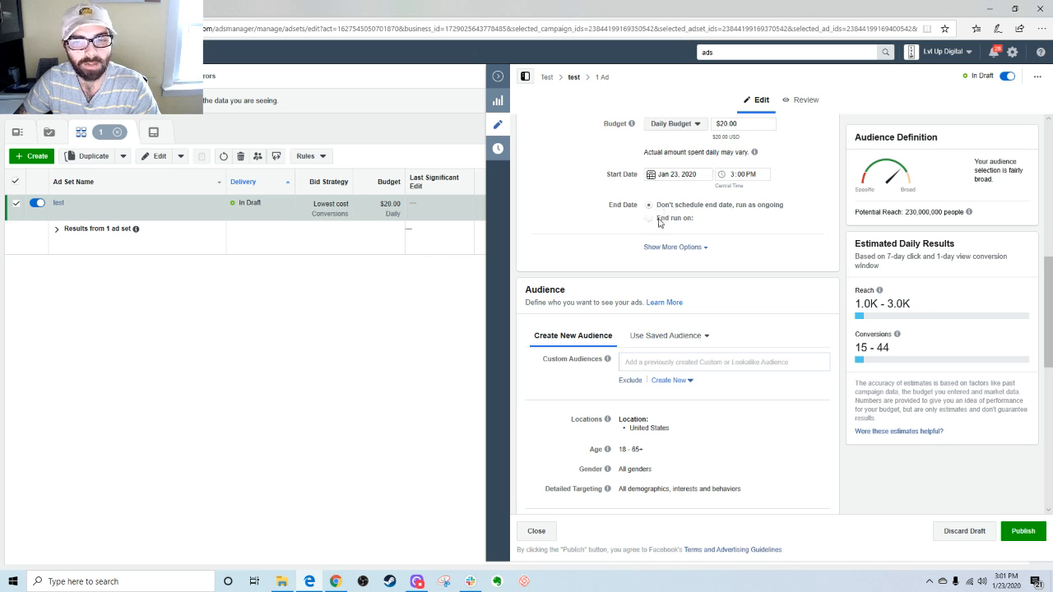
Step: Review the ad set's audience settings for location, age, gender and detailed targeting, along with its potential reach
scroll(598, 200, "down", 2)
scroll(617, 230, "down", 1)
scroll(621, 238, "up", 1)
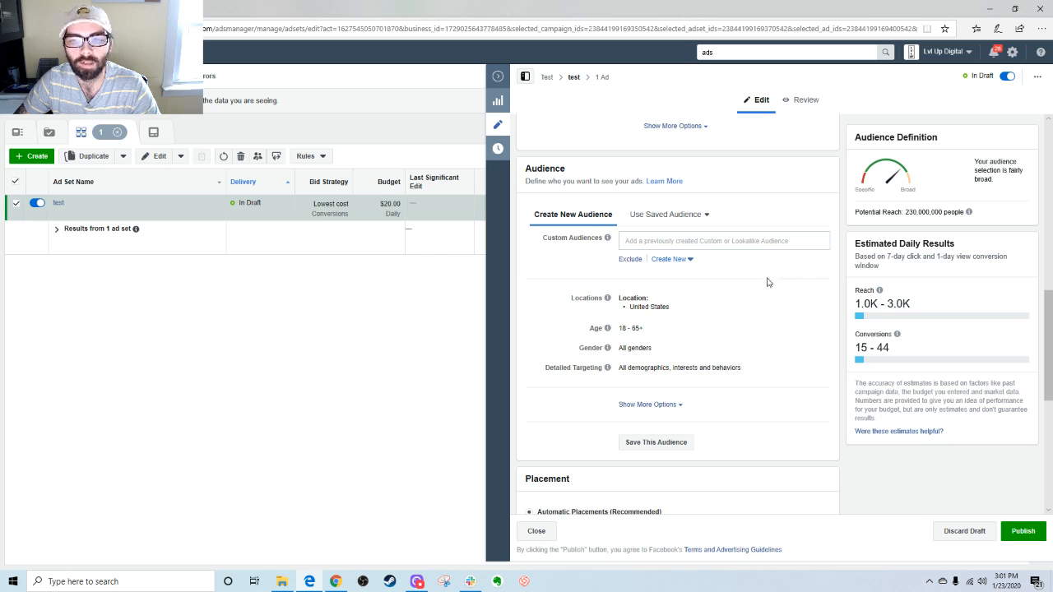
scroll(742, 291, "down", 1)
scroll(752, 284, "up", 1)
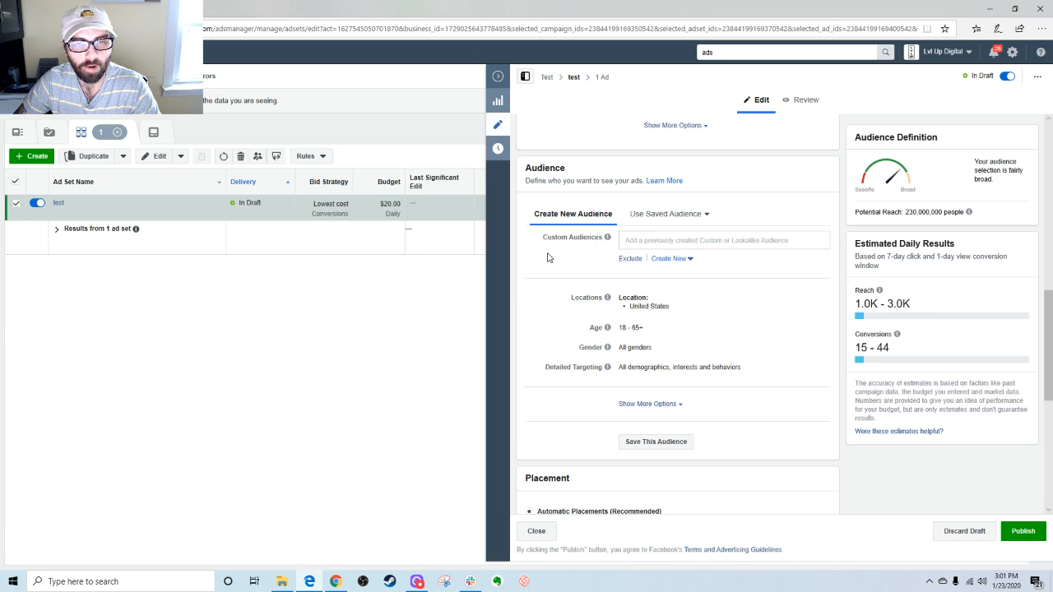
scroll(559, 262, "down", 1)
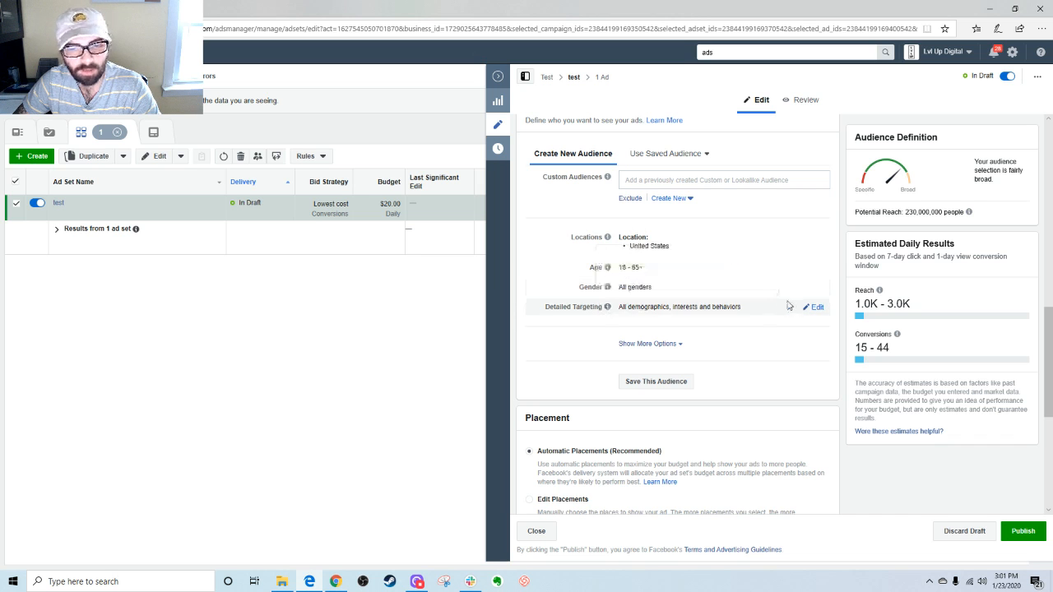
mouse_move(968, 212)
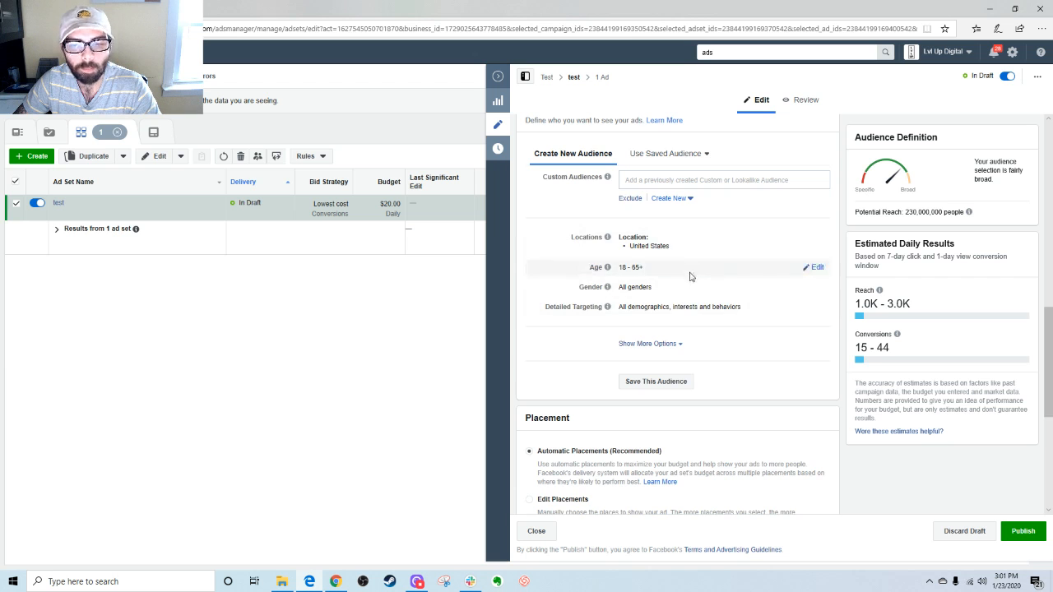
Step: Check which existing custom and lookalike audiences can be added to the ad set
scroll(707, 264, "down", 1)
scroll(704, 275, "up", 2)
left_click(674, 237)
left_click(584, 258)
left_click(675, 234)
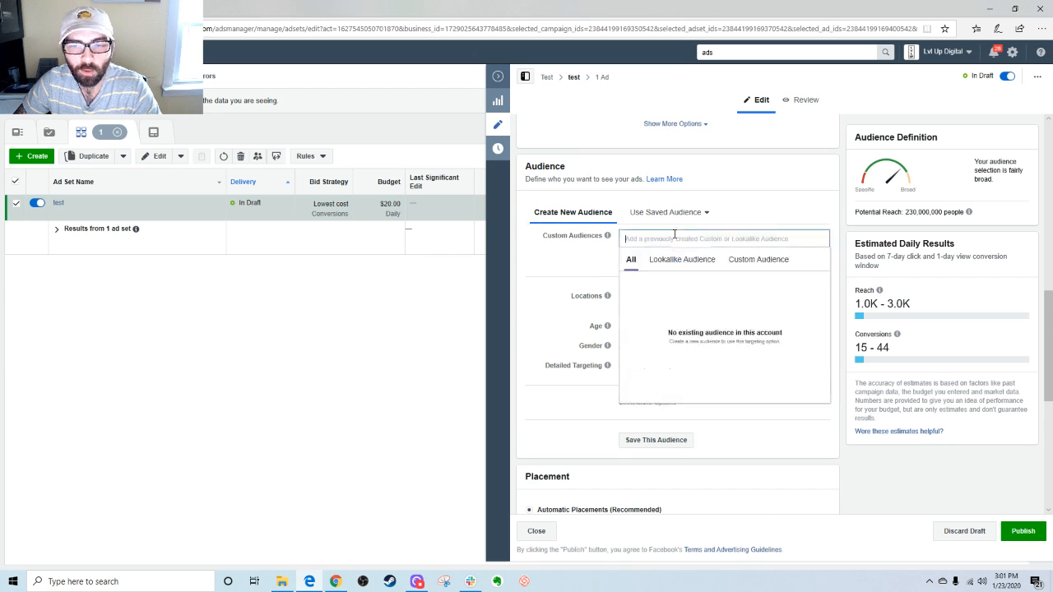
left_click(588, 250)
left_click(667, 237)
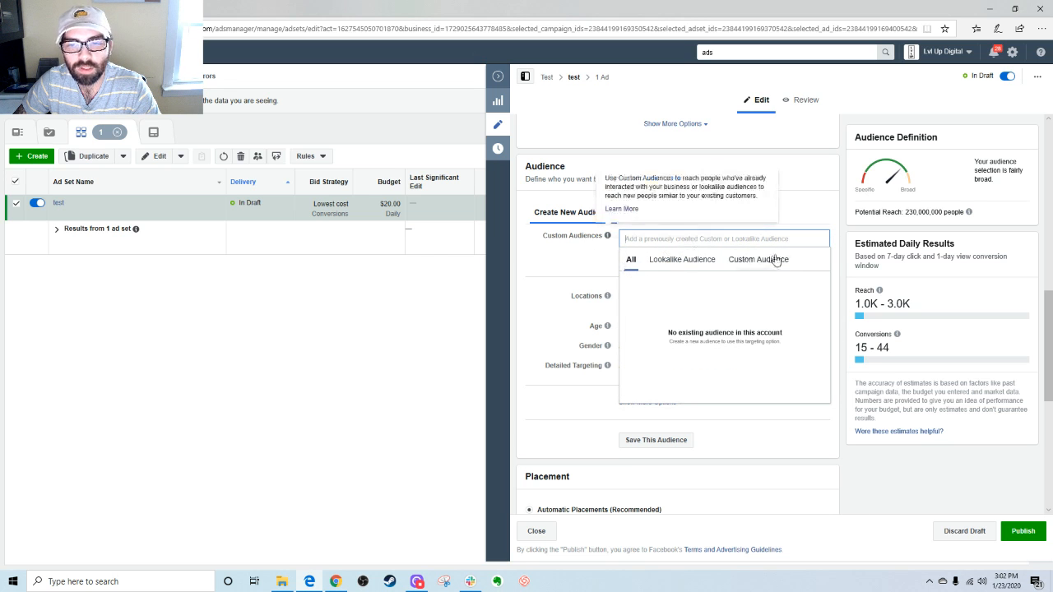
left_click(567, 262)
Step: Examine the source options for creating a custom audience, close them unused, and reopen the choices for new audience types
left_click(691, 258)
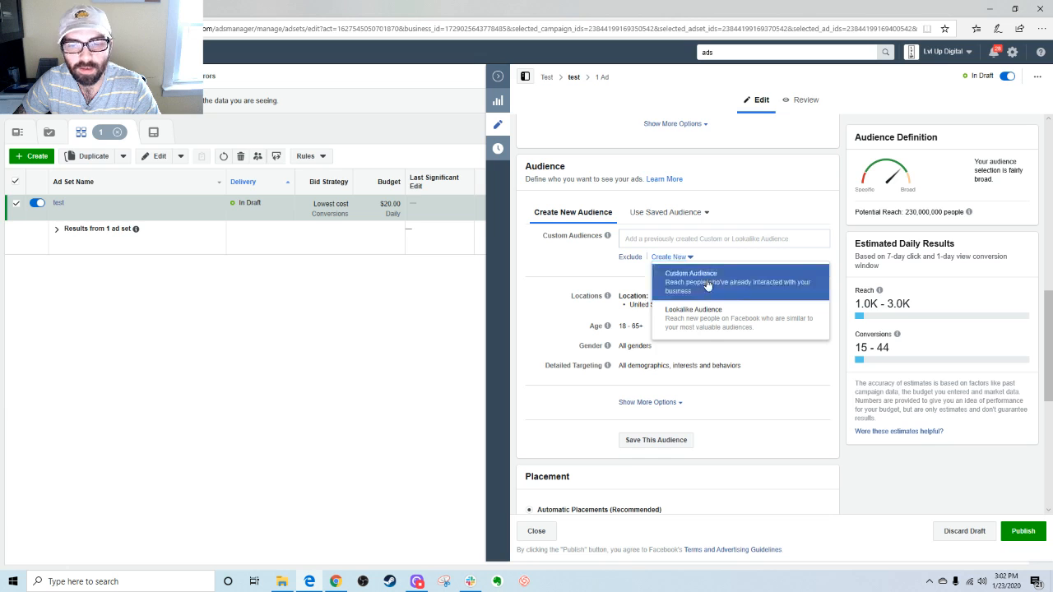
left_click(704, 281)
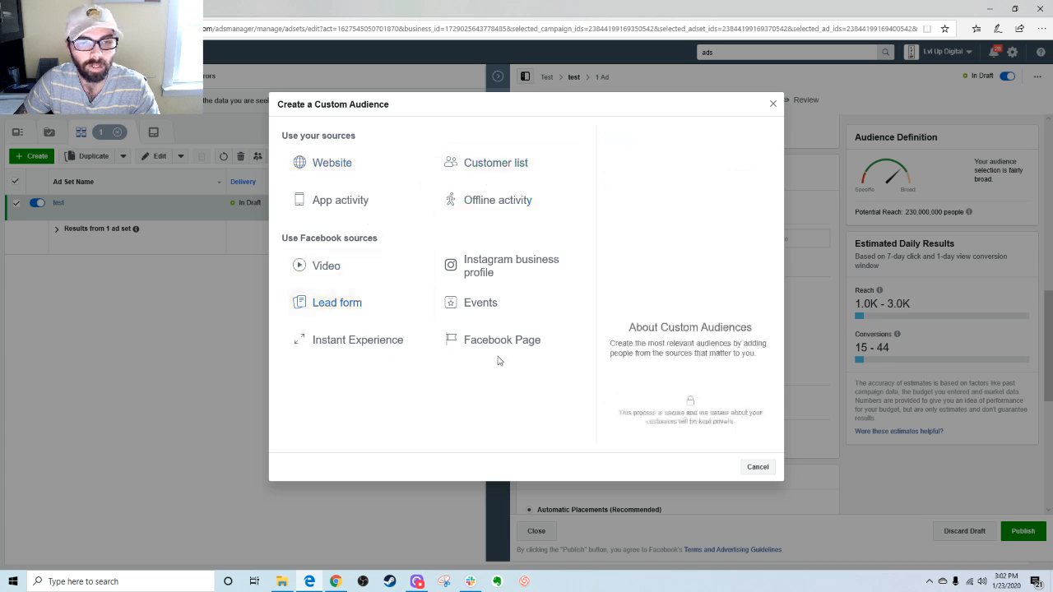
left_click(773, 104)
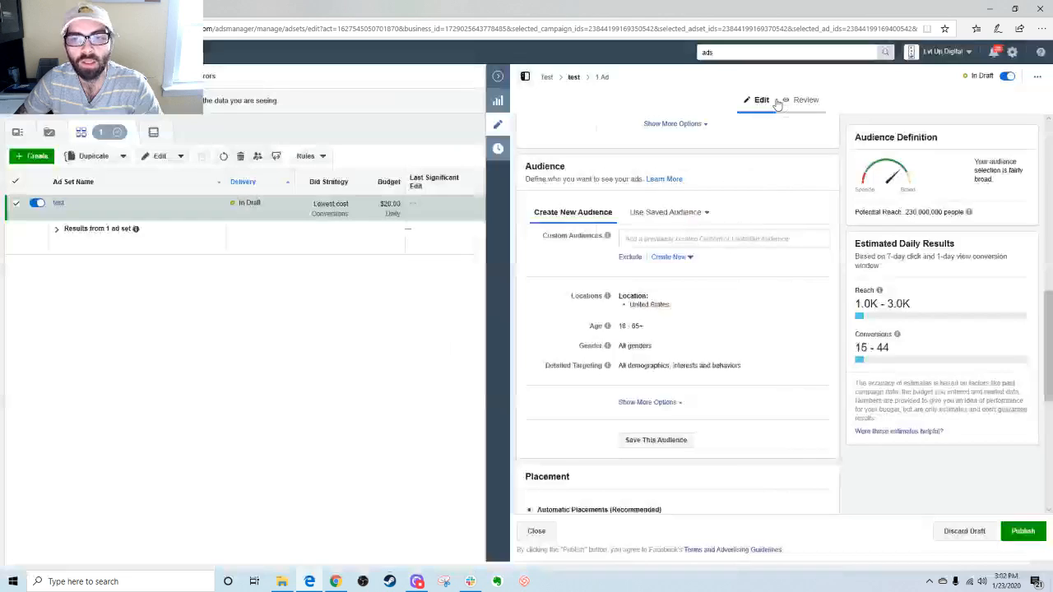
left_click(670, 257)
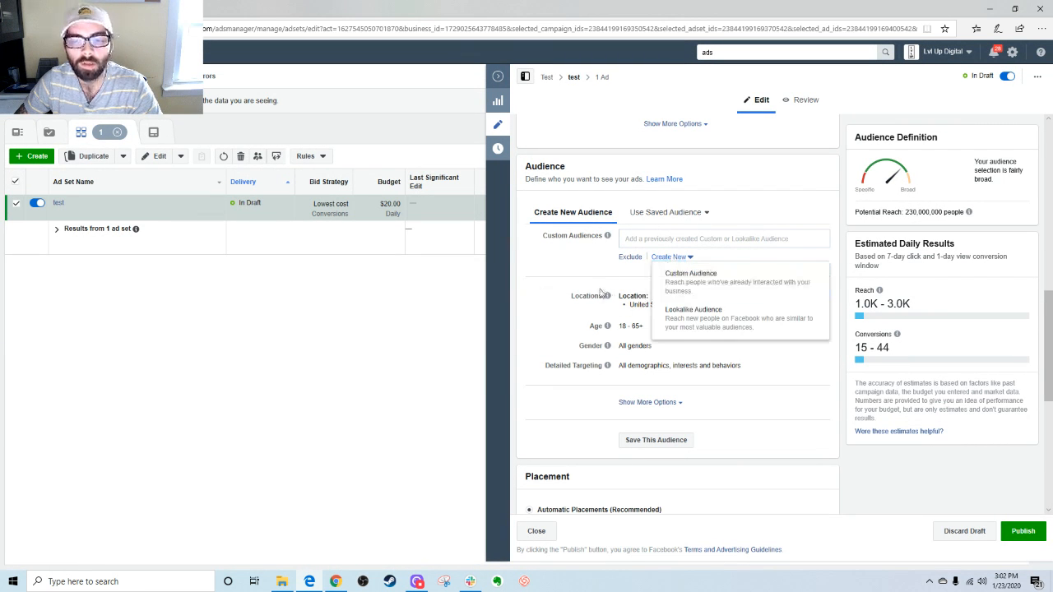
Step: Examine the source, location and size options for creating a lookalike audience, then close them without creating one
left_click(727, 327)
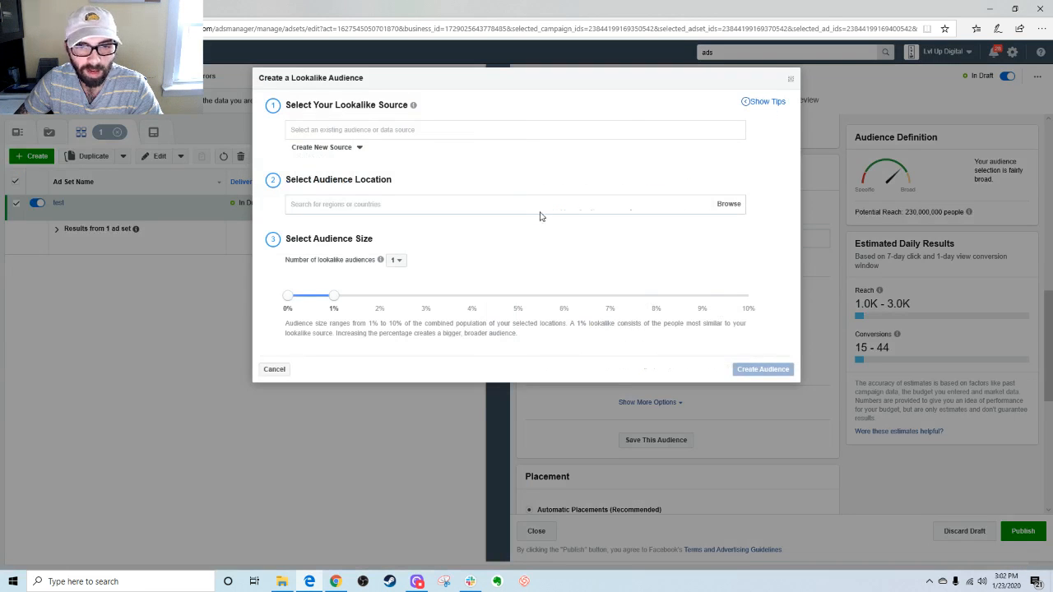
left_click(346, 130)
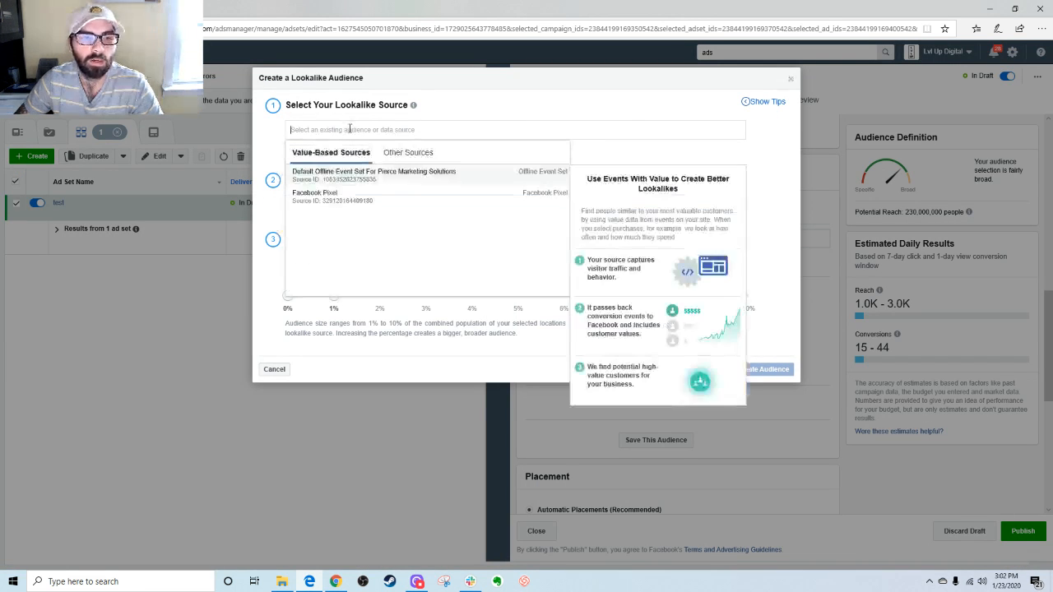
left_click(416, 153)
left_click(474, 102)
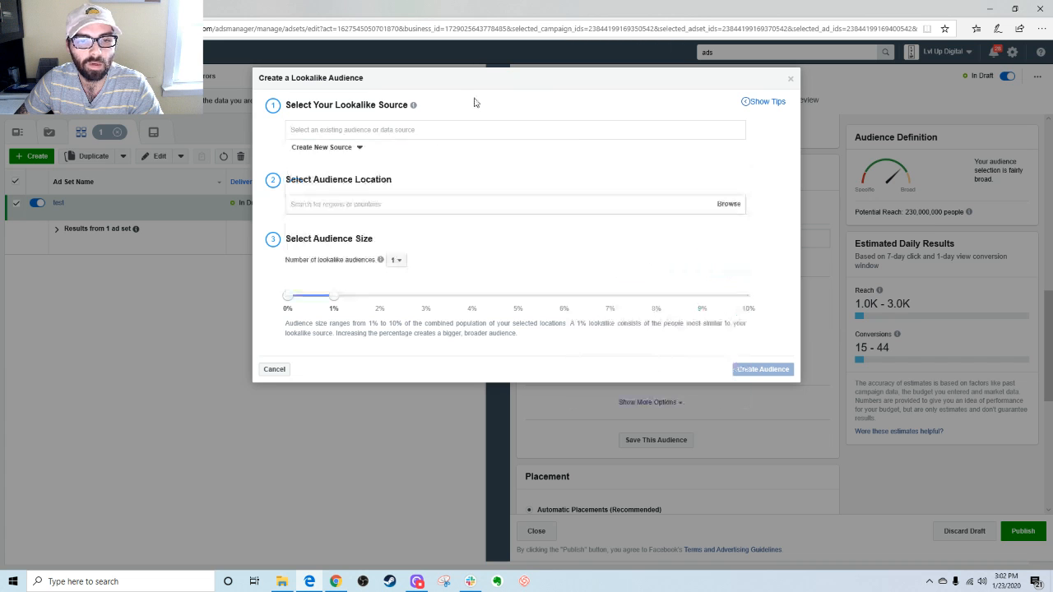
left_click(790, 81)
Step: Recheck the lists of existing Custom Audiences and Lookalike Audiences available to the ad set
left_click(667, 239)
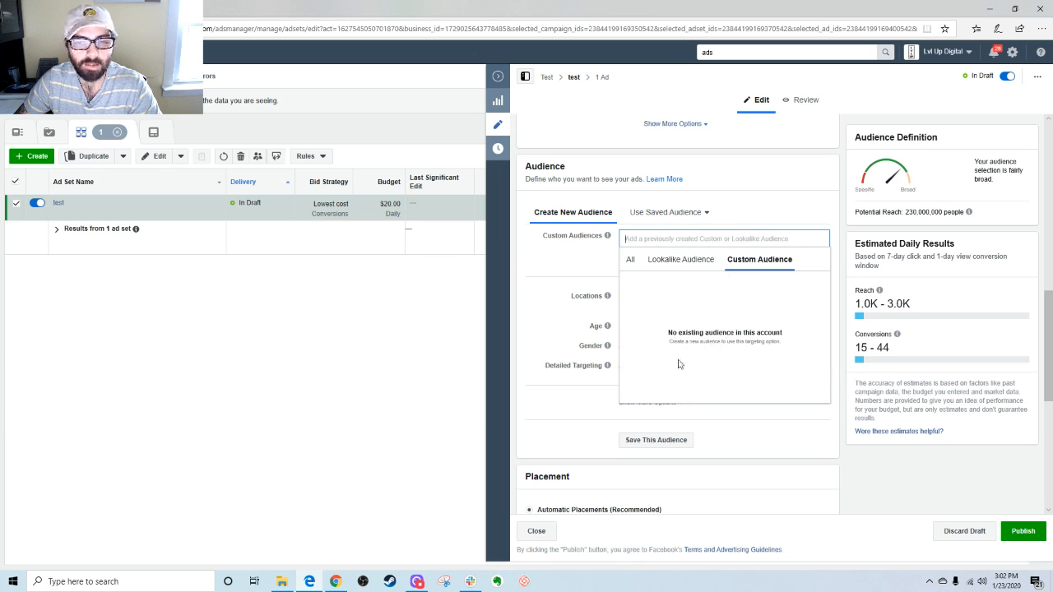
left_click(681, 261)
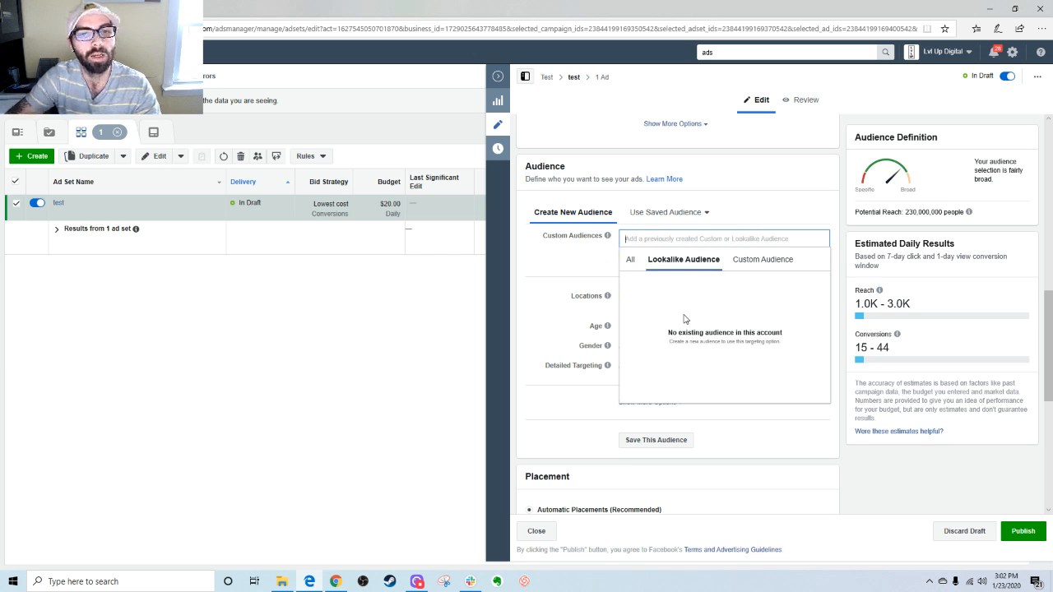
left_click(585, 269)
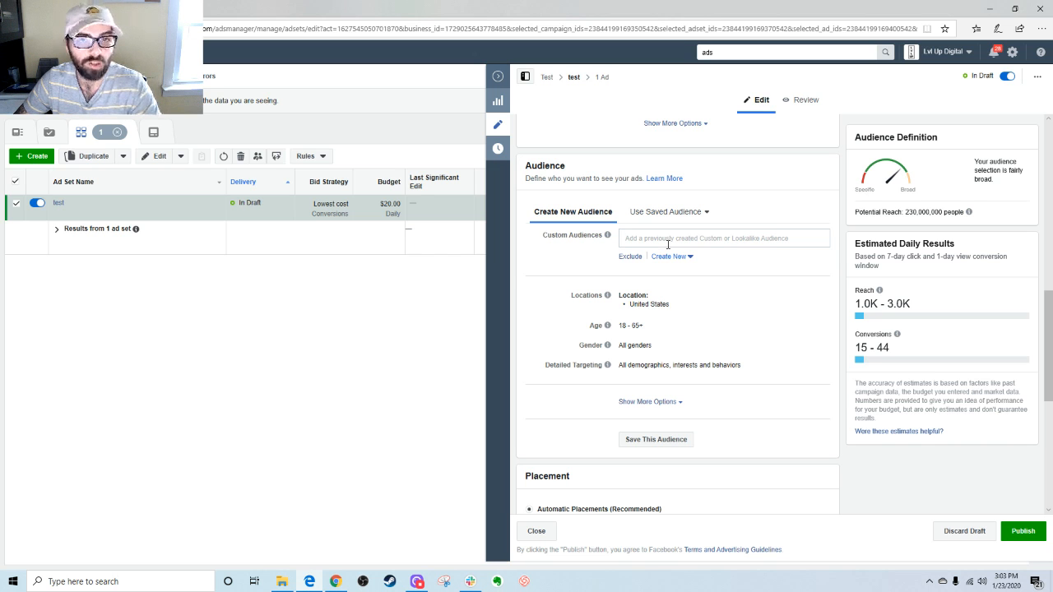
left_click(689, 238)
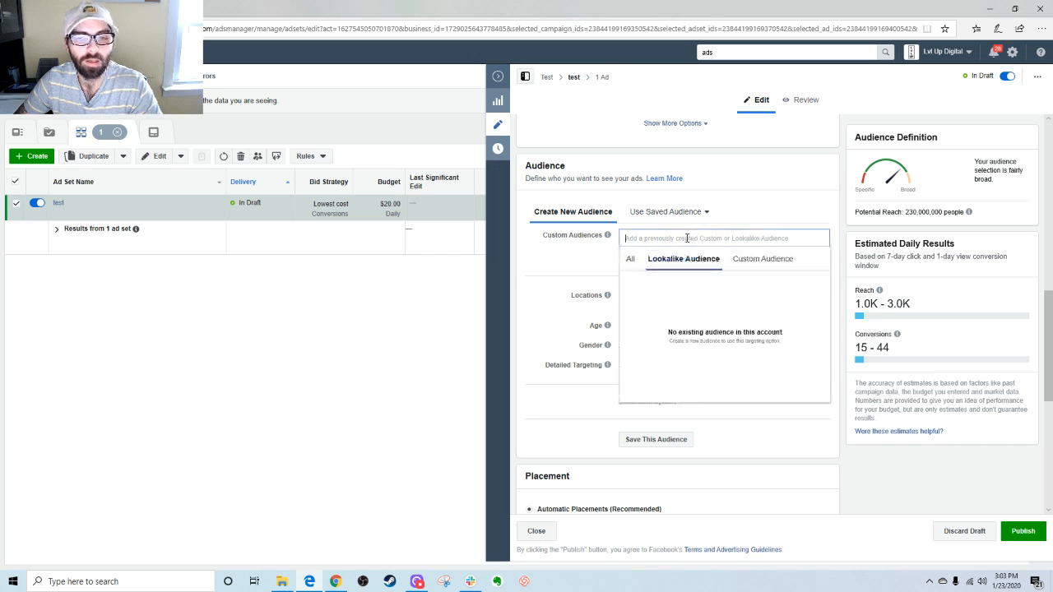
left_click(560, 267)
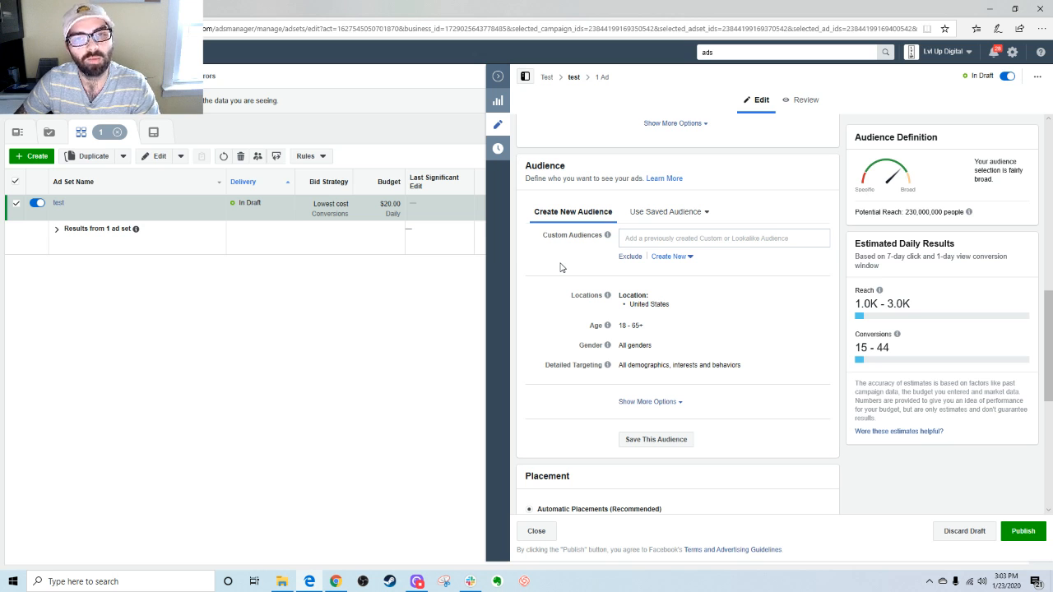
Step: Open the audience's age range and locations for editing and look through the minimum age choices
scroll(561, 267, "down", 2)
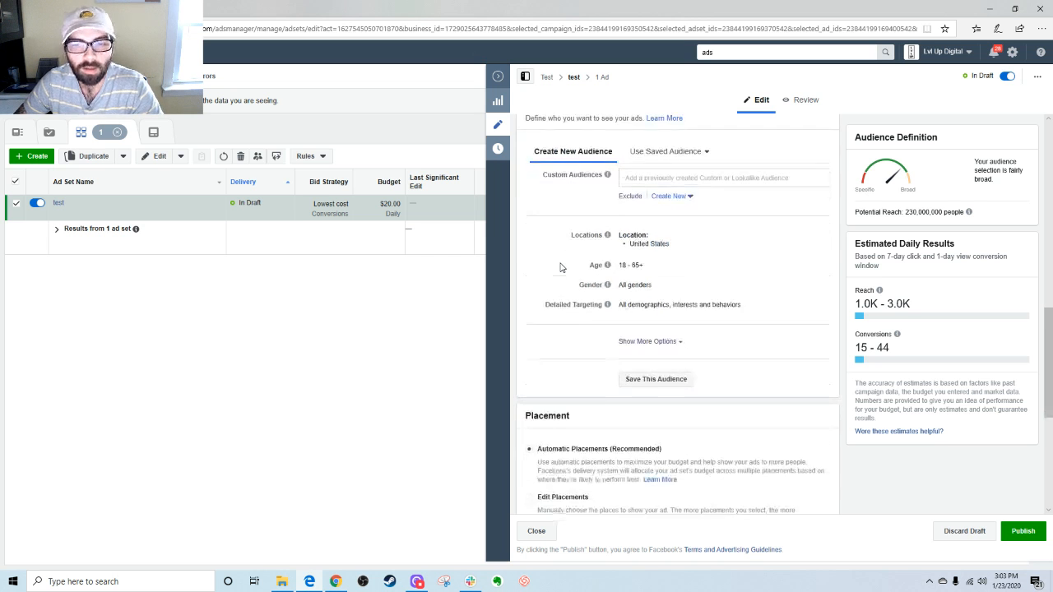
scroll(689, 177, "up", 1)
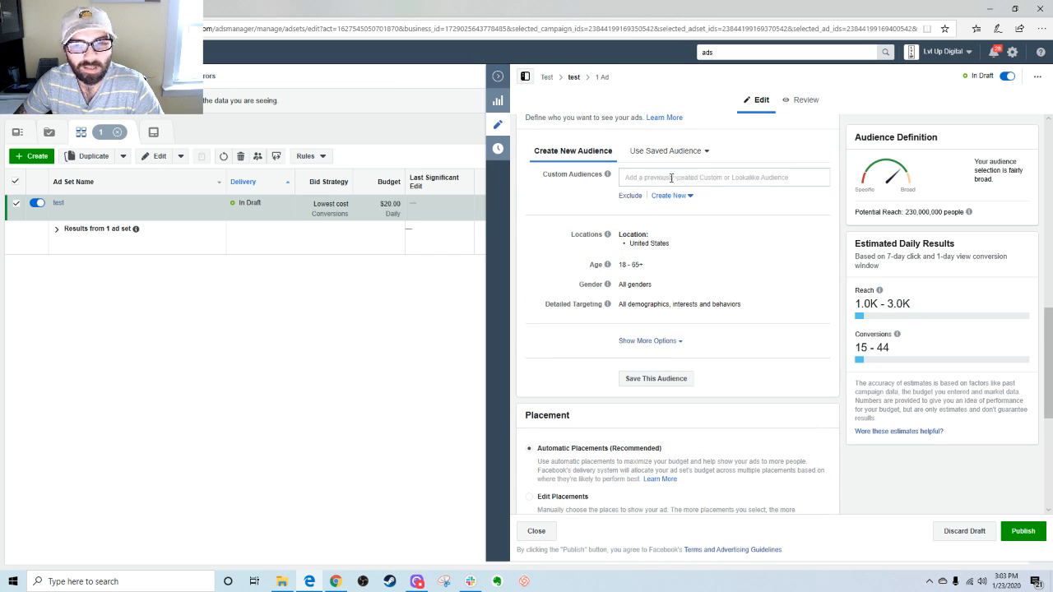
scroll(658, 227, "down", 1)
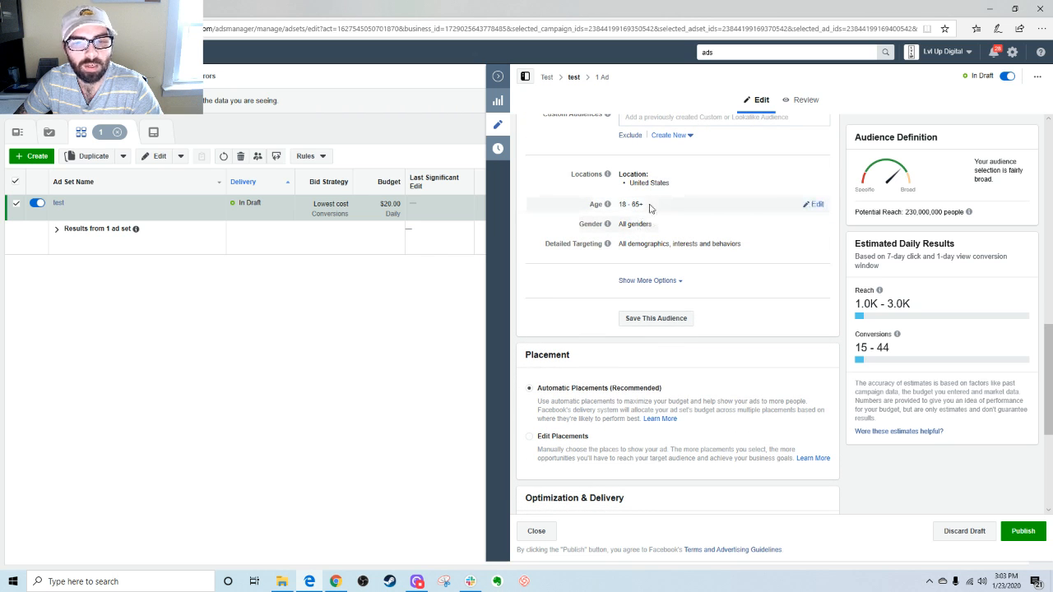
left_click(817, 205)
left_click(634, 205)
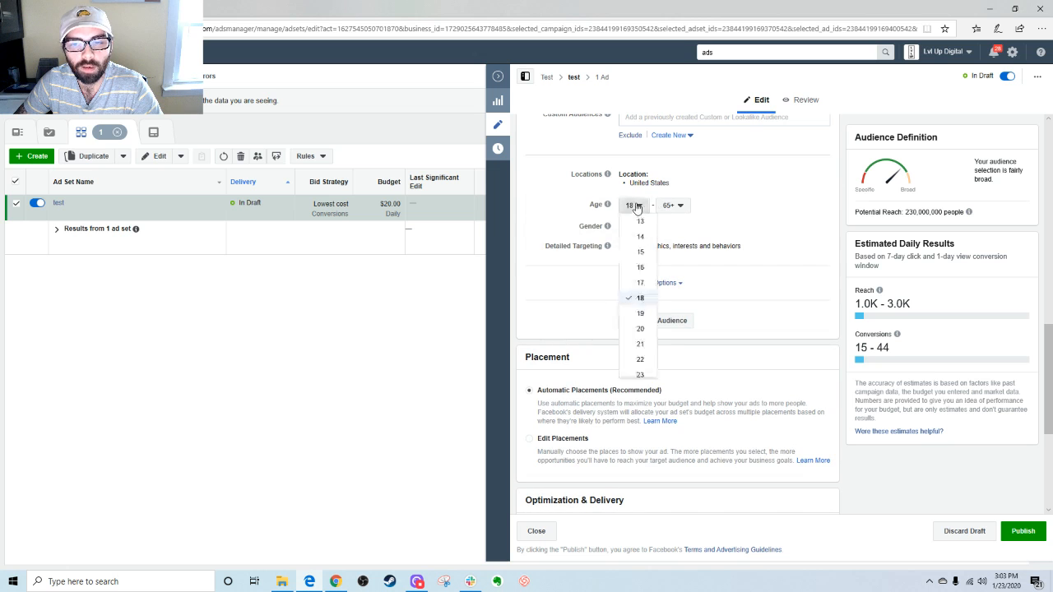
scroll(641, 313, "down", 8)
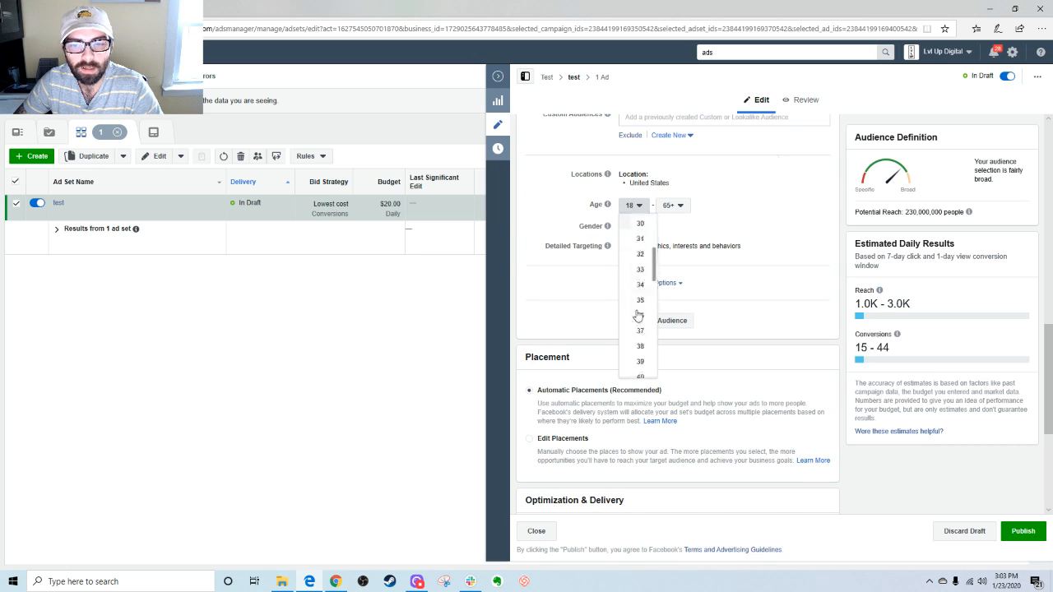
left_click(568, 209)
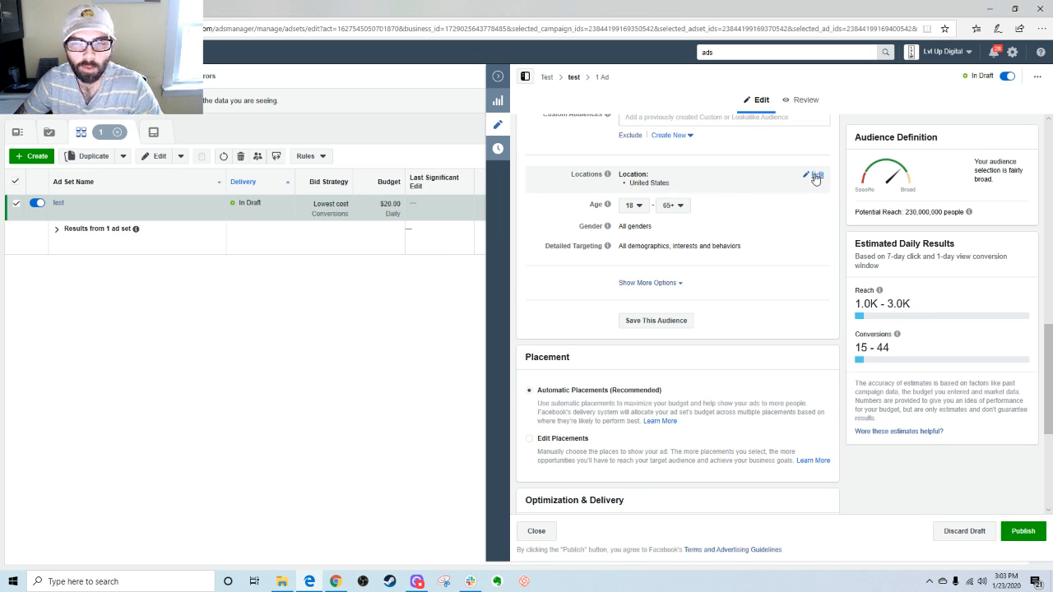
left_click(815, 177)
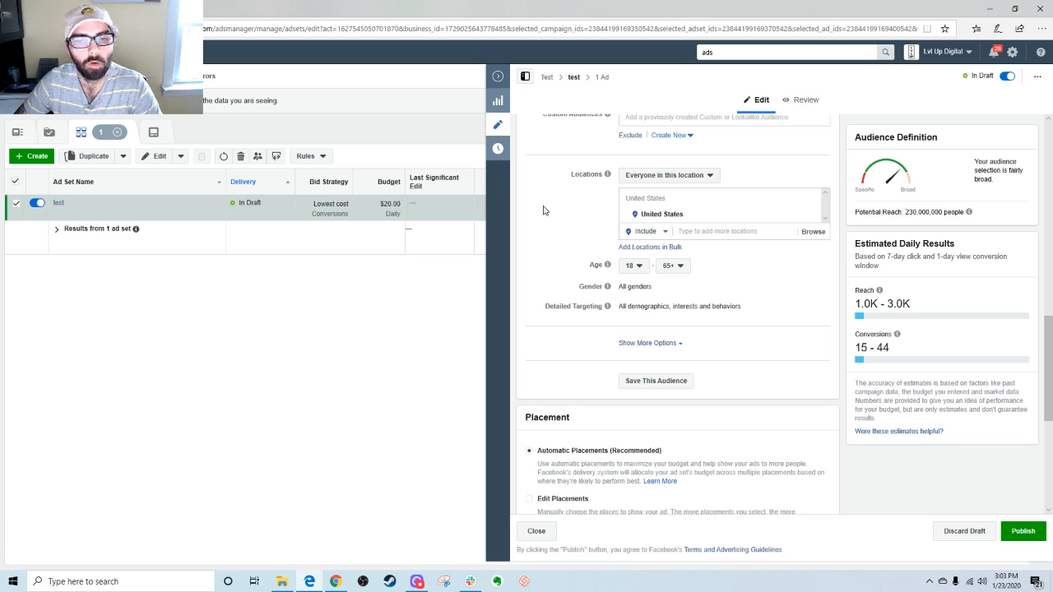
scroll(595, 236, "down", 3)
scroll(708, 213, "up", 2)
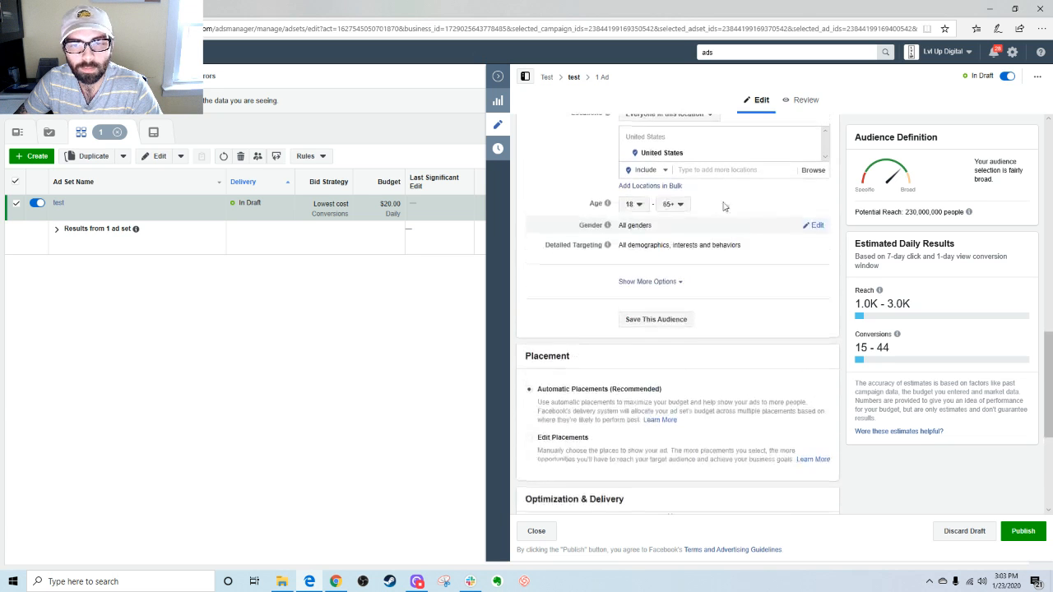
Step: Open detailed targeting for editing, search for "pet" and include the Pet store interest
left_click(815, 244)
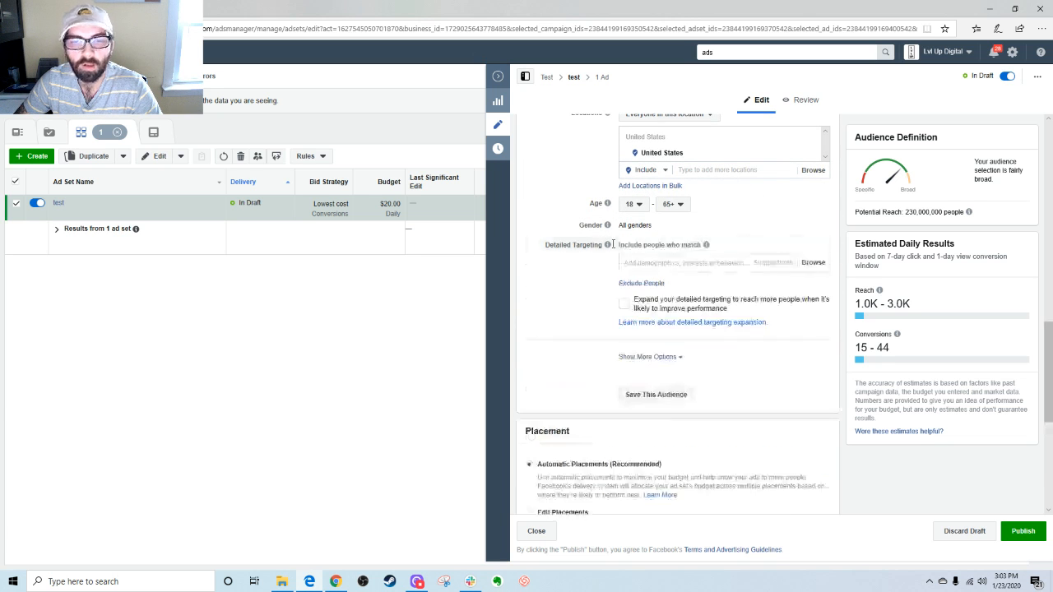
mouse_move(607, 246)
scroll(610, 249, "up", 1)
left_click(684, 322)
scroll(593, 326, "down", 3)
scroll(592, 324, "up", 2)
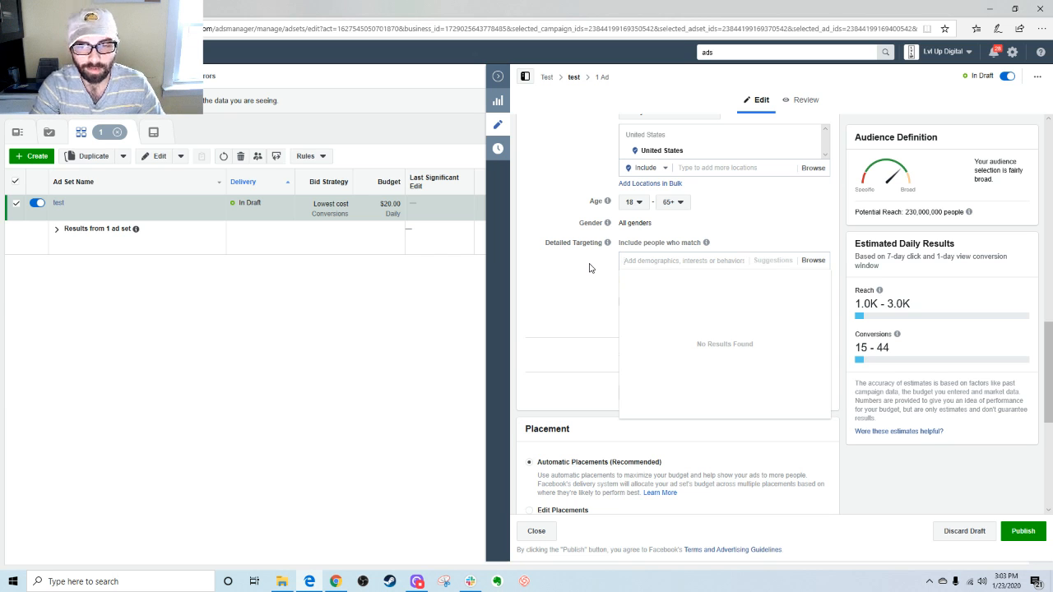
type("pet")
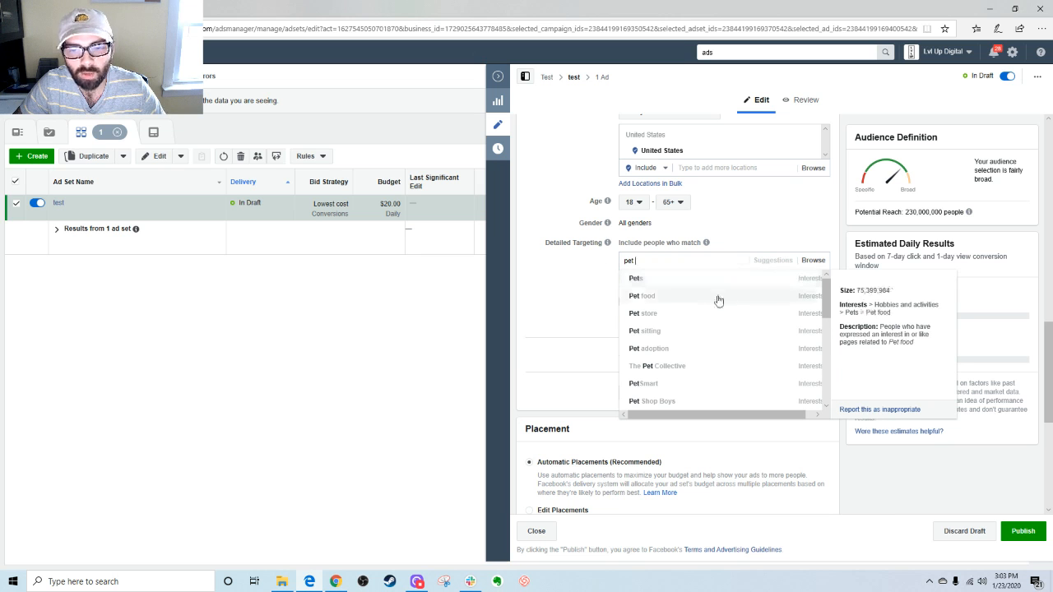
left_click(692, 318)
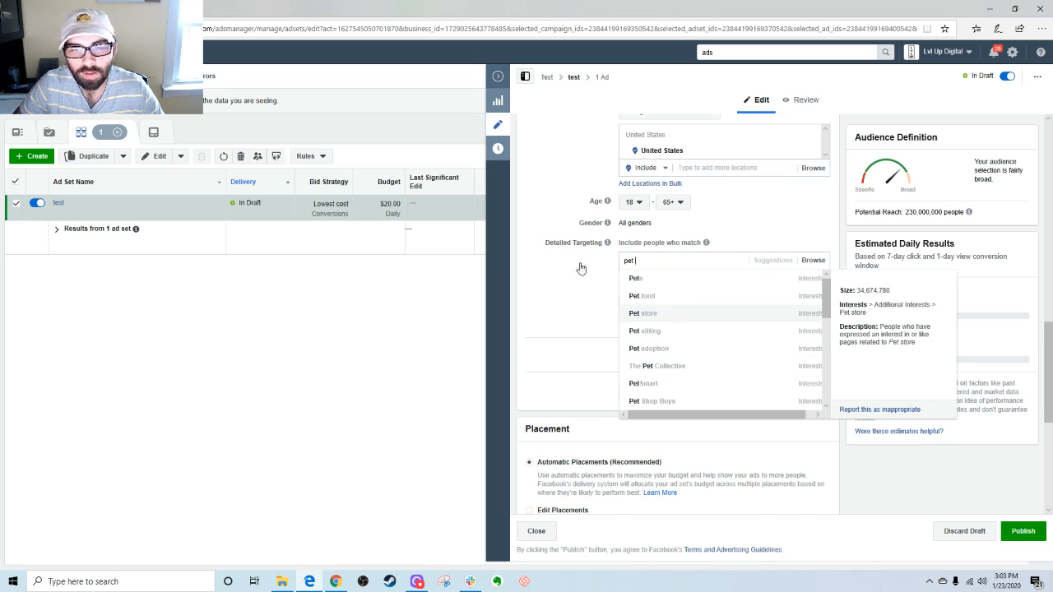
left_click(593, 285)
left_click(771, 302)
left_click(575, 299)
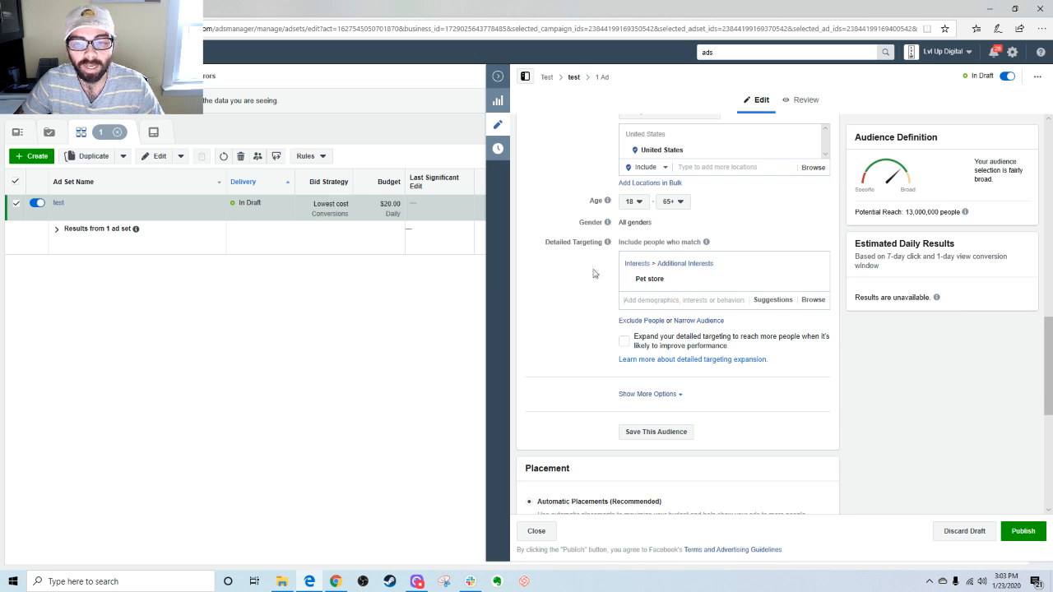
Step: Remove the Pet store interest from detailed targeting and add it again by searching for "pet store"
left_click(815, 266)
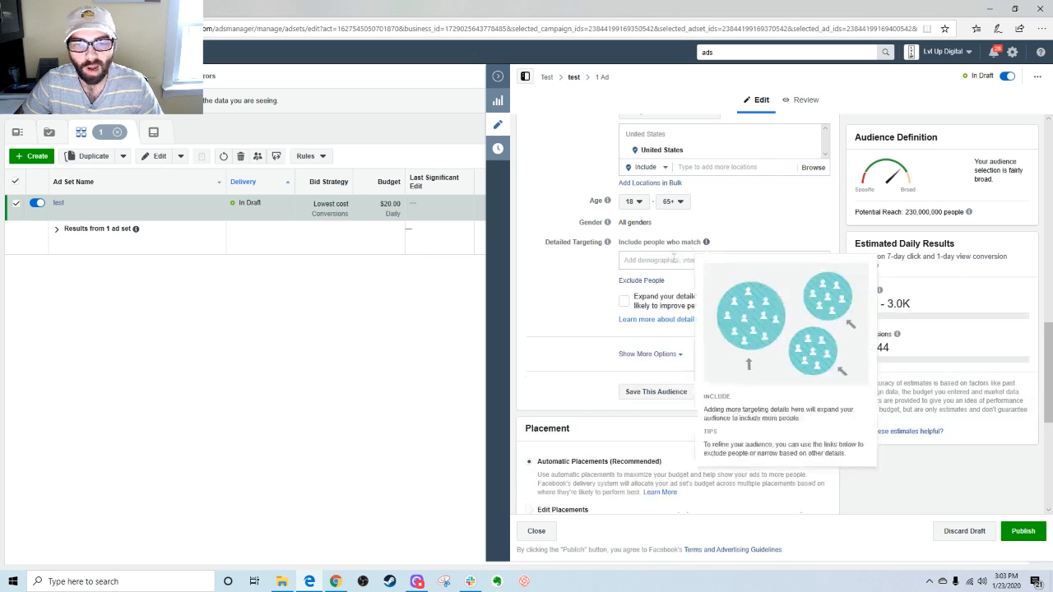
type("pe")
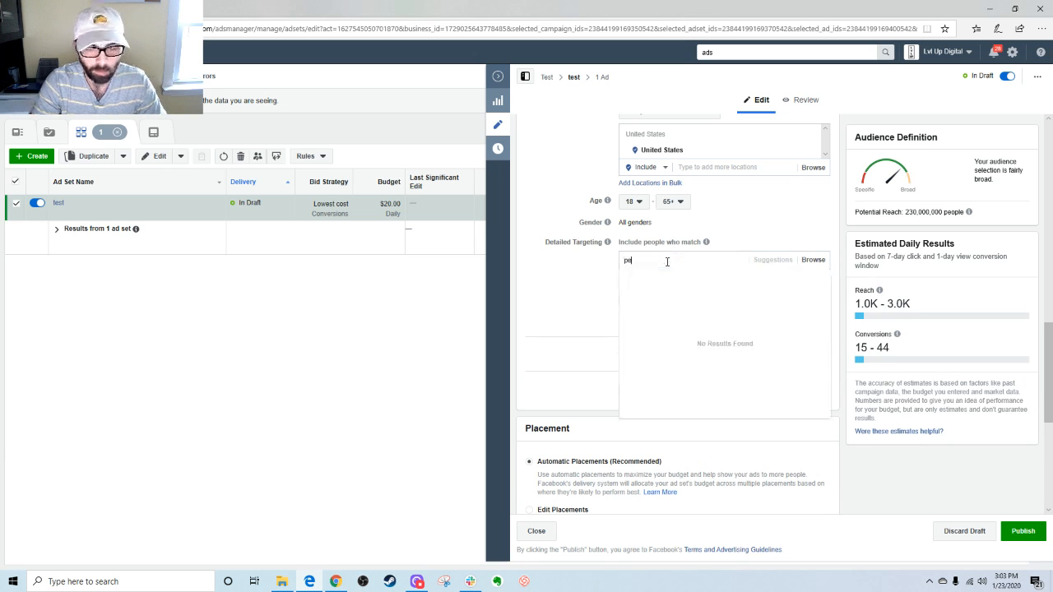
type("t st")
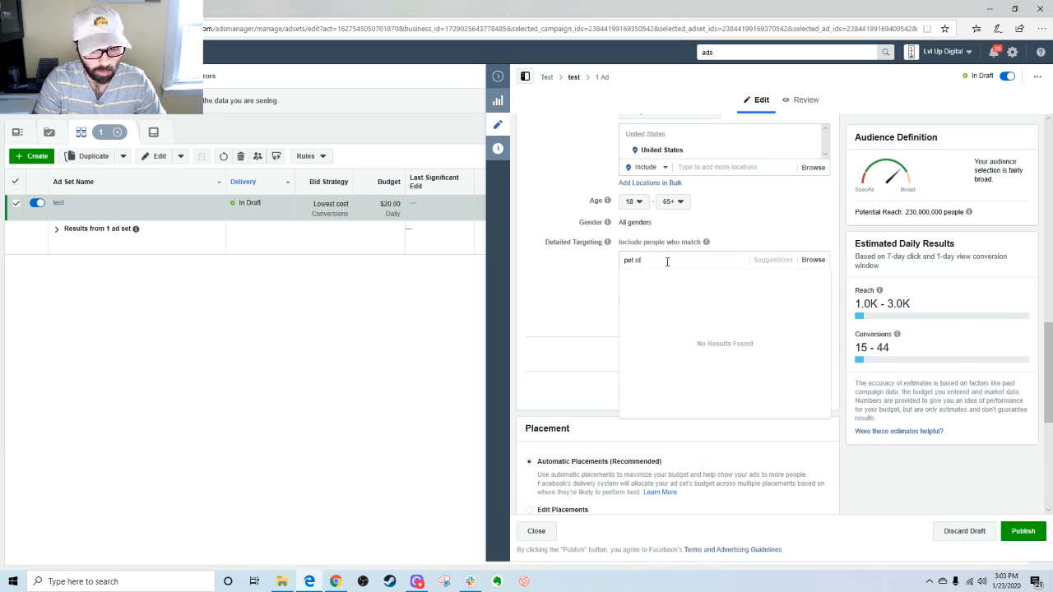
type("ore")
left_click(677, 285)
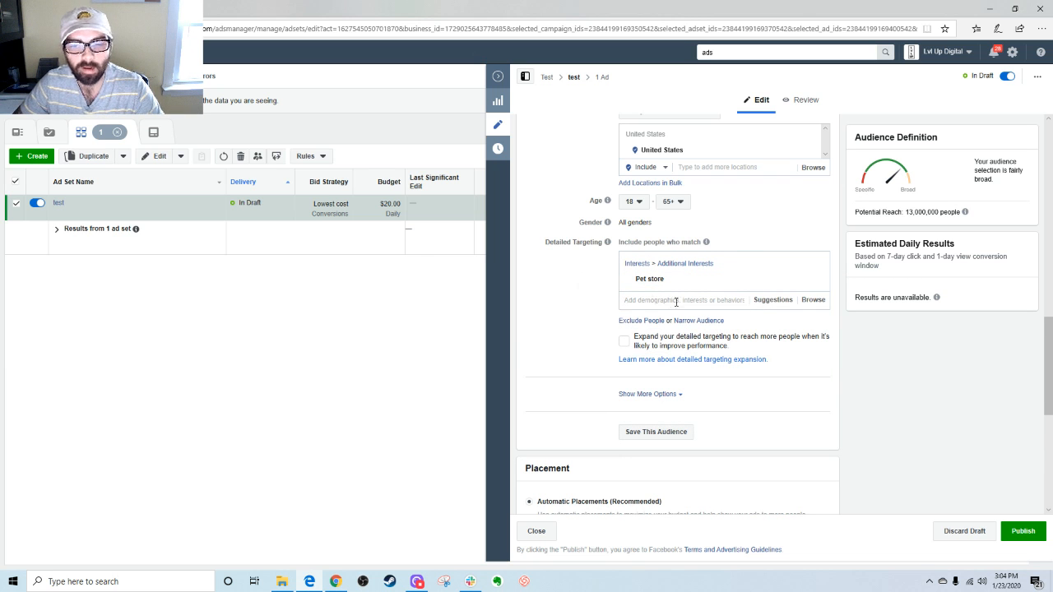
Step: Add the suggested interests Must Love Cats, Animal welfare and Dog training to the ad set's detailed targeting
scroll(576, 284, "down", 2)
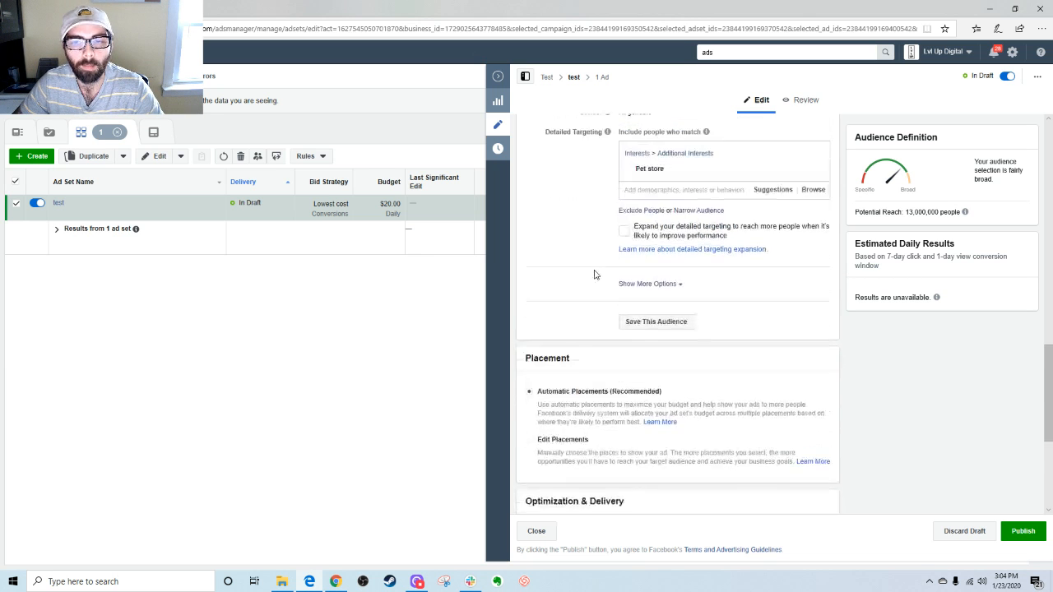
scroll(595, 275, "up", 1)
mouse_move(653, 222)
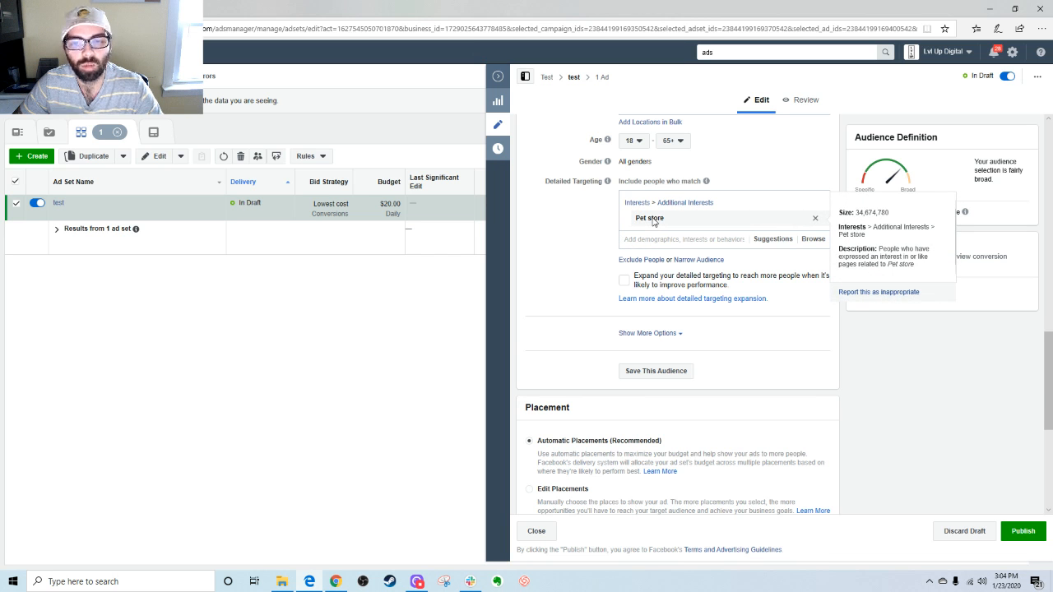
left_click(773, 239)
scroll(728, 310, "down", 6)
scroll(733, 312, "up", 6)
scroll(708, 320, "up", 1)
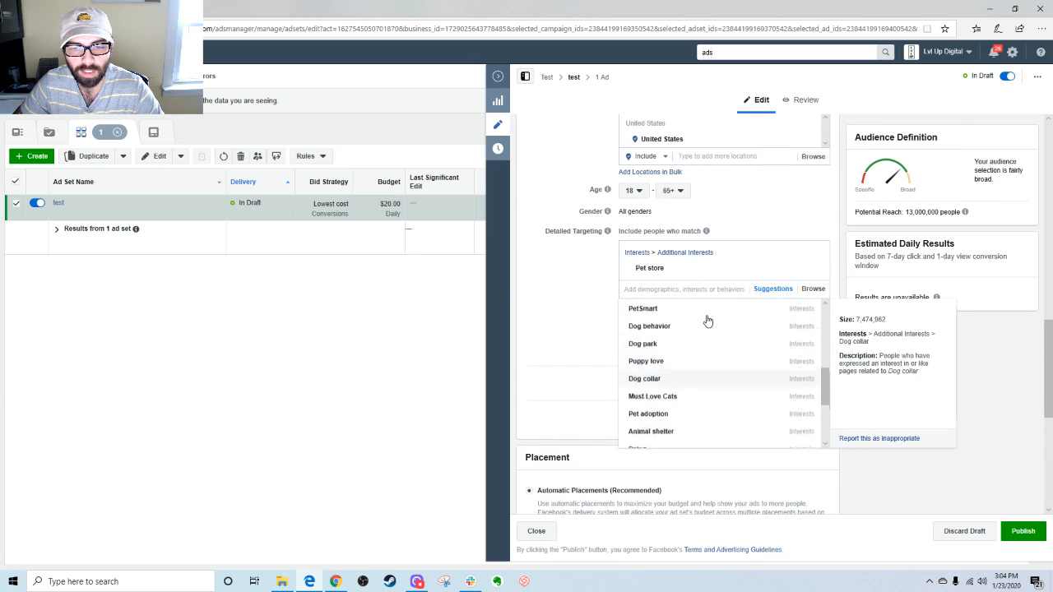
left_click(689, 401)
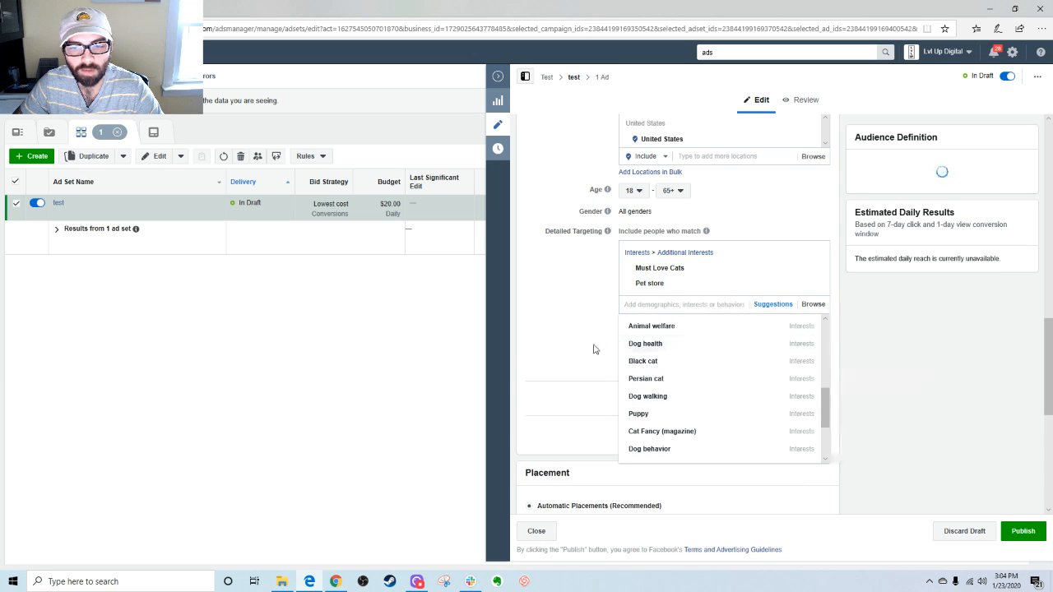
left_click(689, 329)
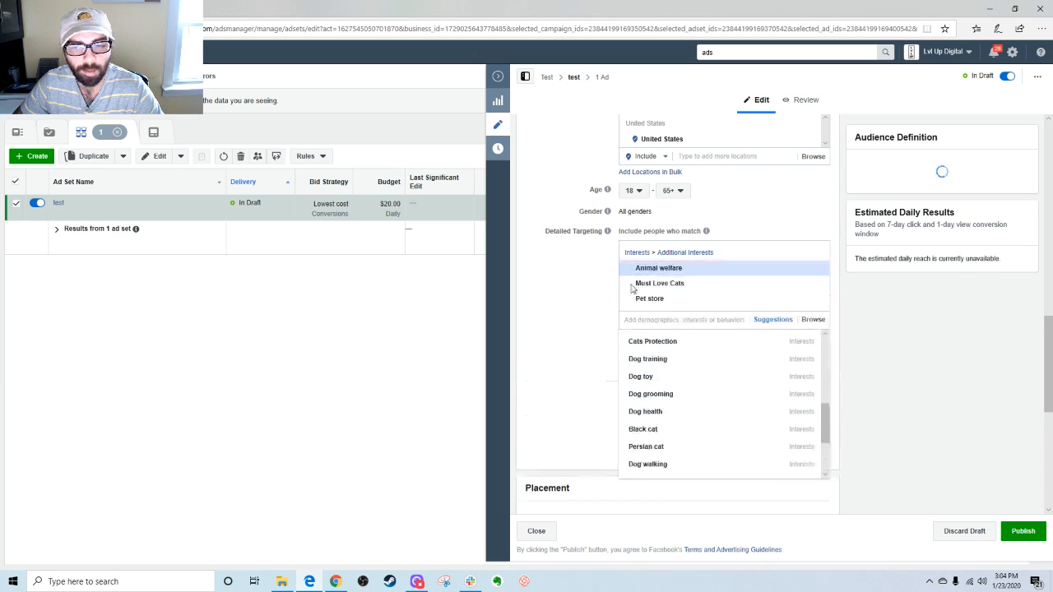
left_click(701, 360)
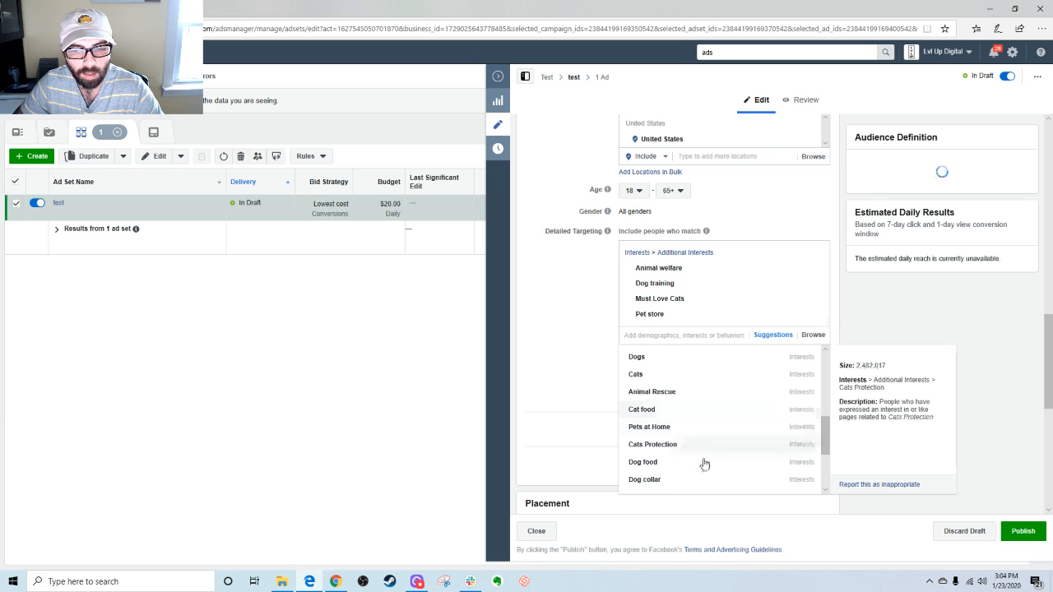
Step: Add the suggested interest Cat Fancy (magazine) to detailed targeting and close the suggestions
scroll(704, 465, "down", 4)
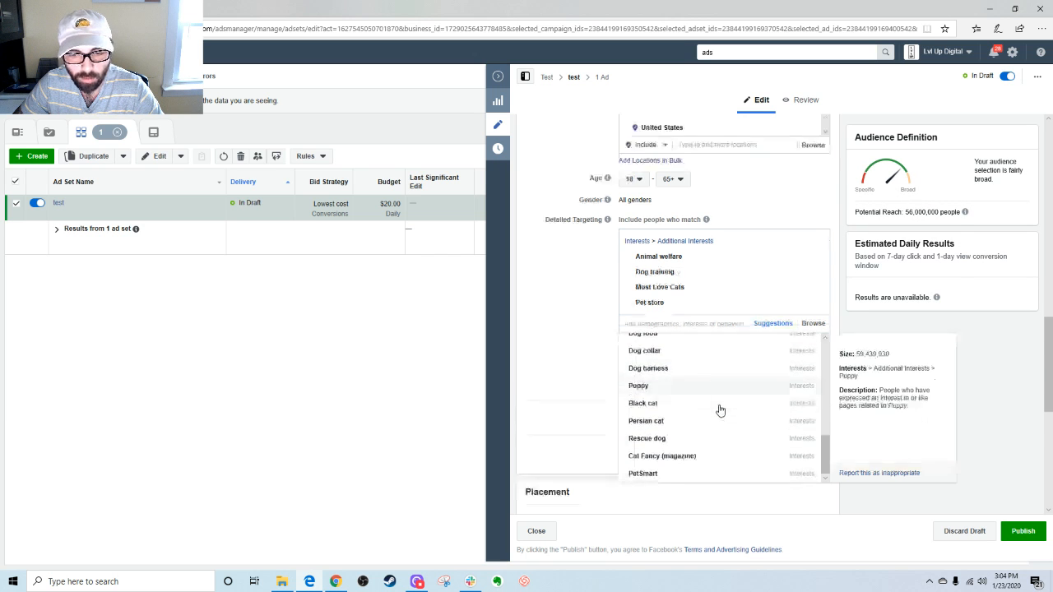
scroll(707, 386, "down", 3)
scroll(716, 345, "up", 2)
scroll(726, 355, "down", 1)
left_click(705, 349)
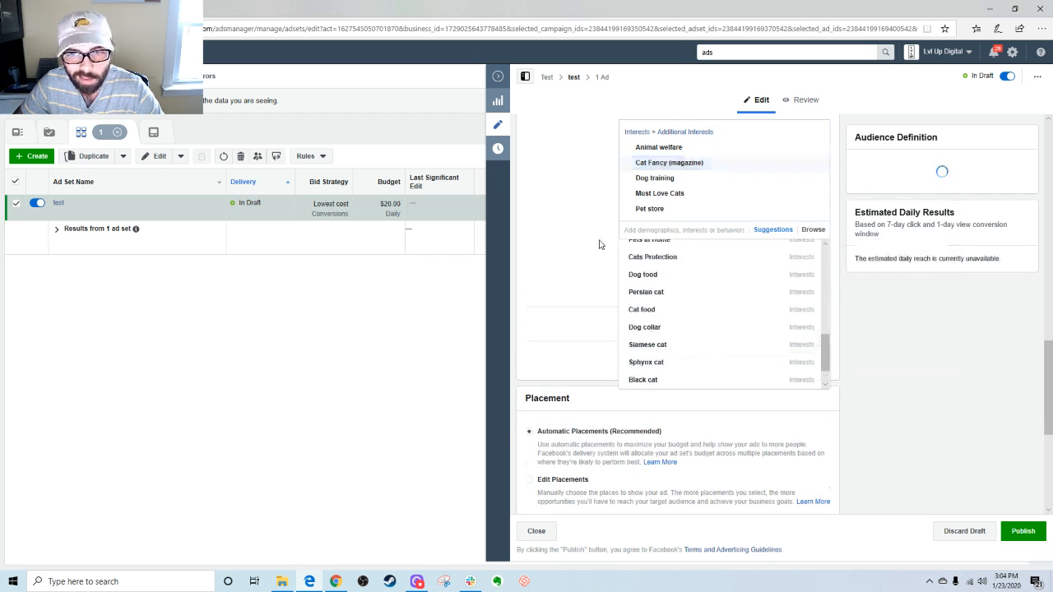
scroll(600, 244, "up", 1)
mouse_move(686, 228)
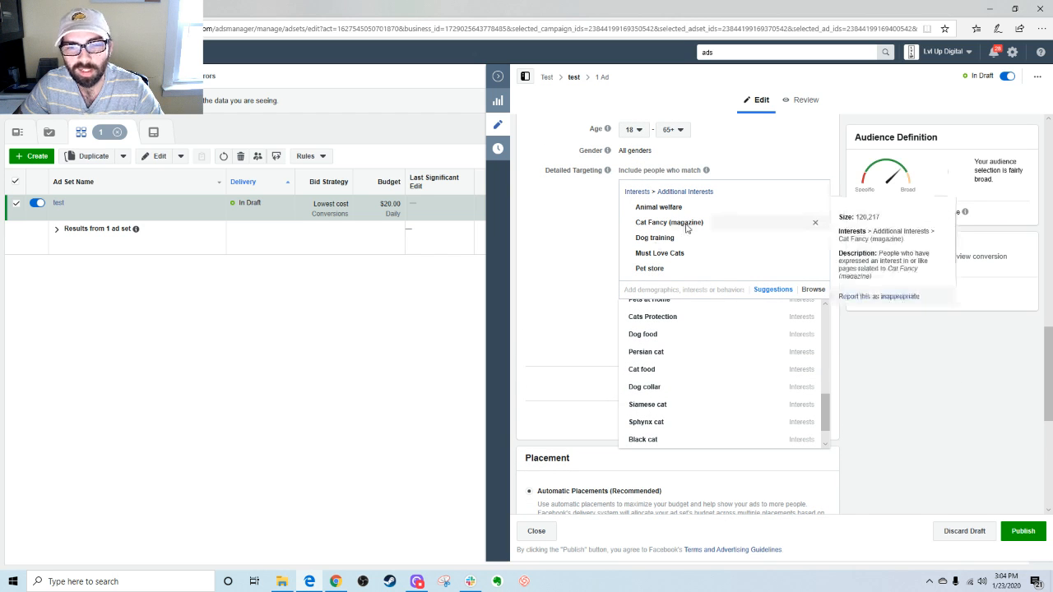
left_click(593, 288)
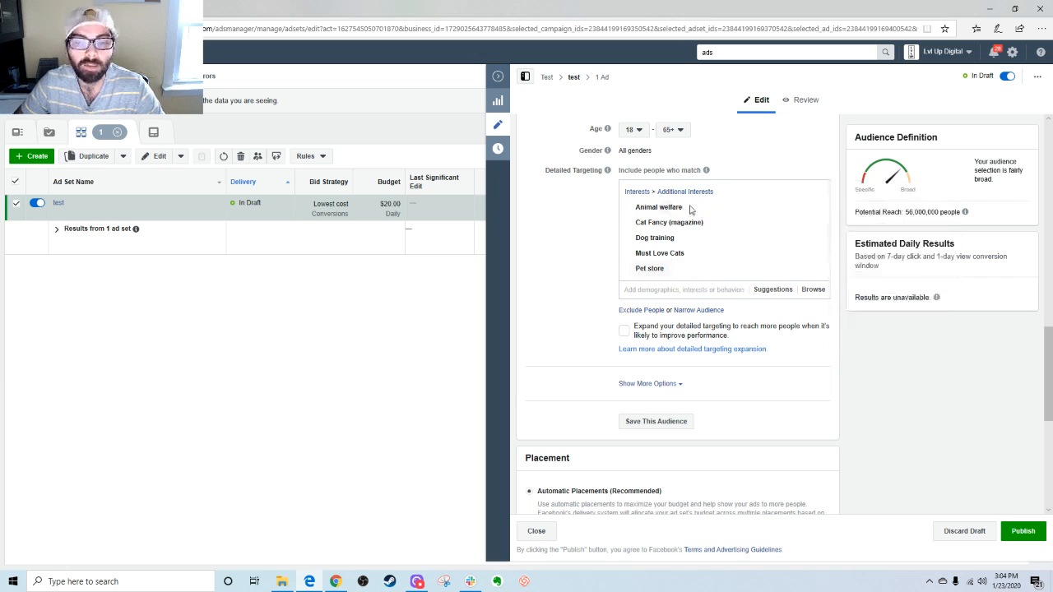
Step: Browse the remaining suggested interests for detailed targeting and close the suggestions
left_click(764, 290)
mouse_move(733, 340)
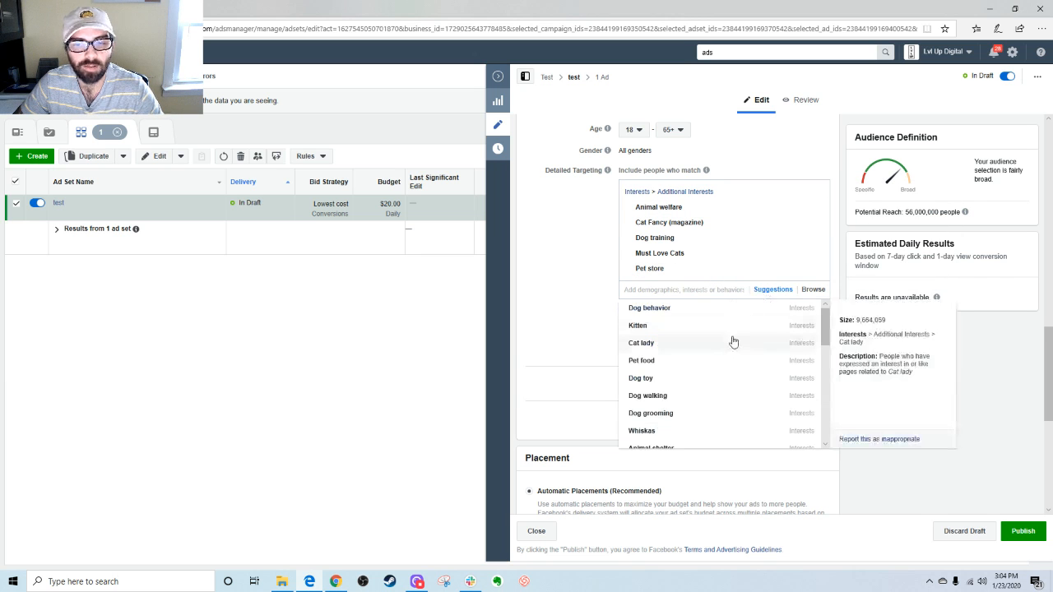
scroll(733, 341, "down", 2)
mouse_move(734, 245)
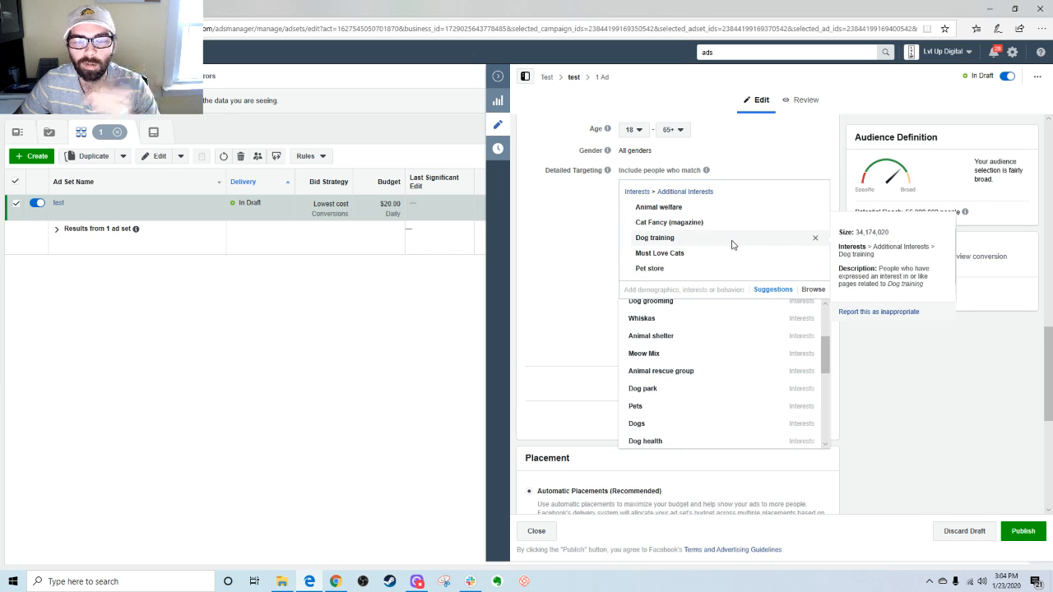
left_click(574, 246)
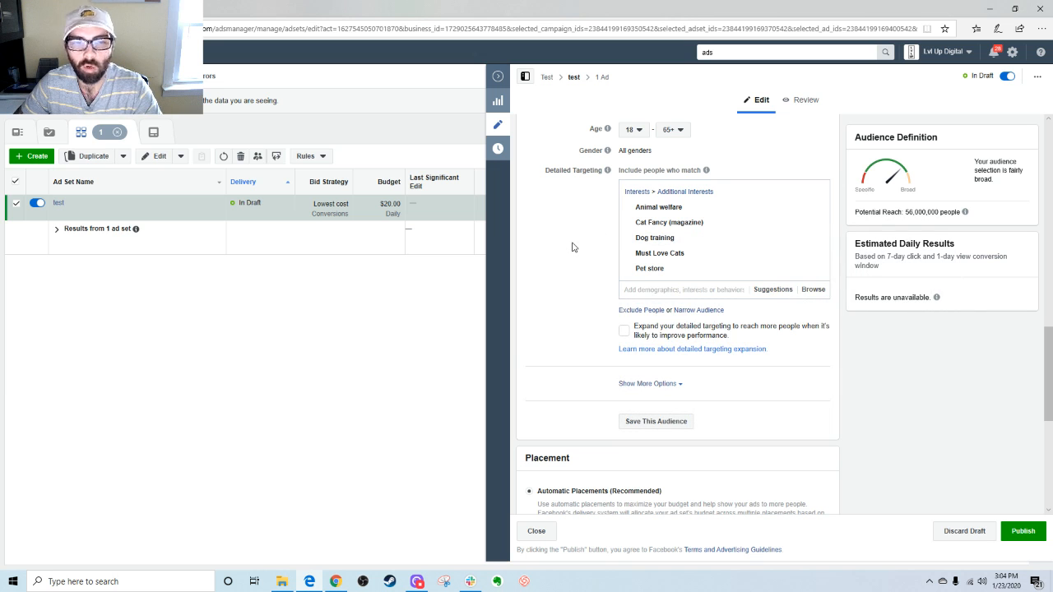
Step: Add an exclusion section to detailed targeting and open its demographics, interests or behaviors entry
scroll(573, 252, "down", 2)
scroll(574, 271, "up", 3)
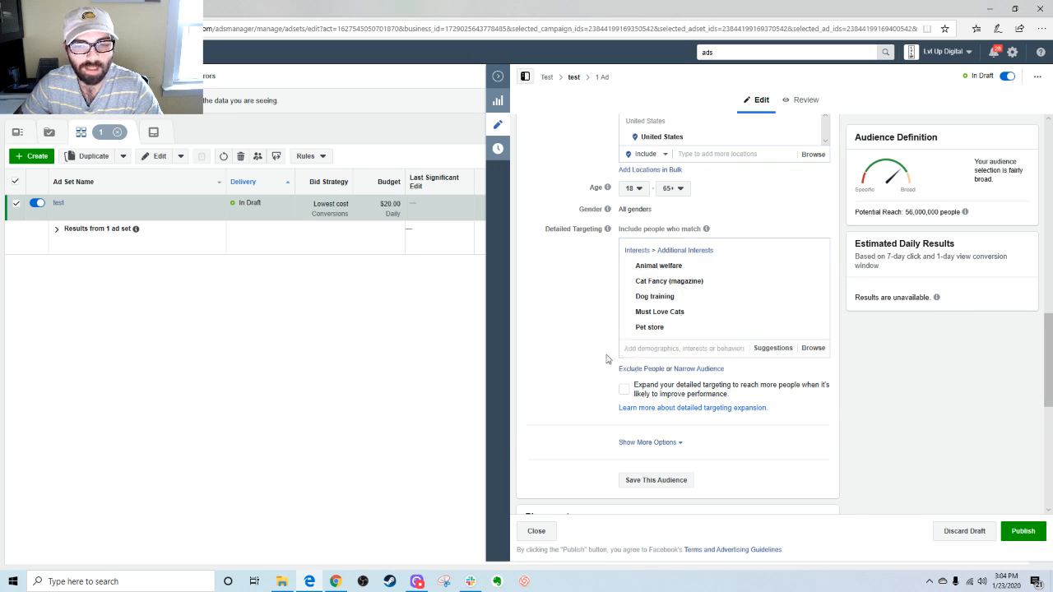
scroll(606, 359, "down", 1)
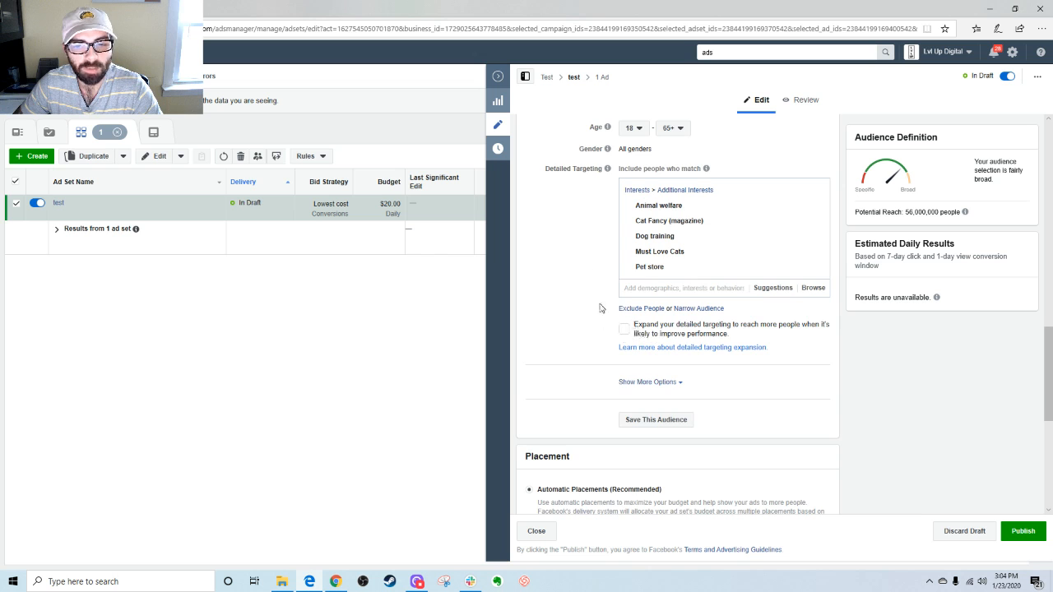
scroll(588, 264, "down", 3)
scroll(581, 270, "up", 3)
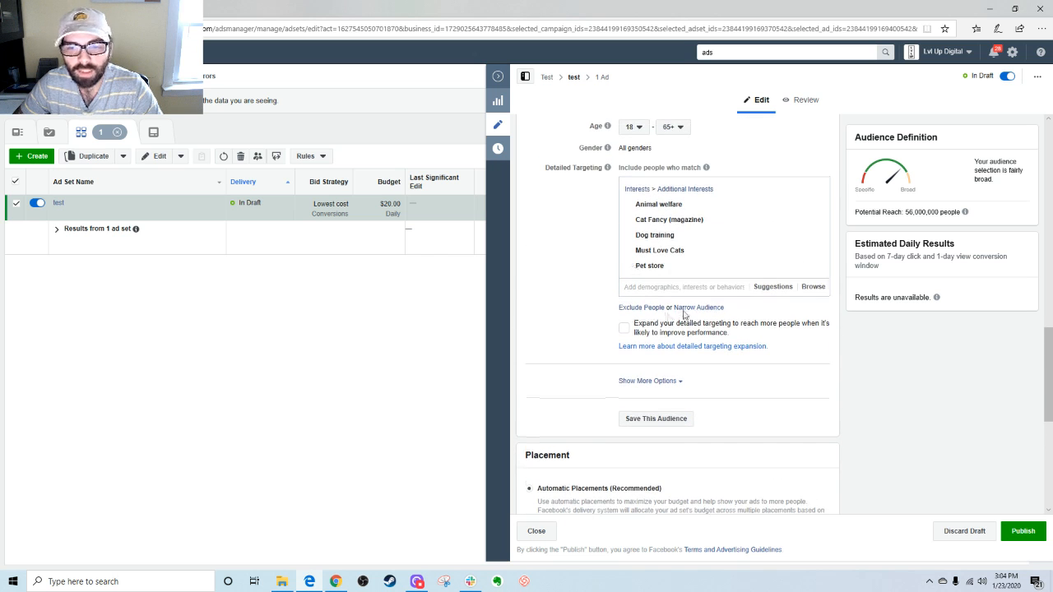
left_click(642, 308)
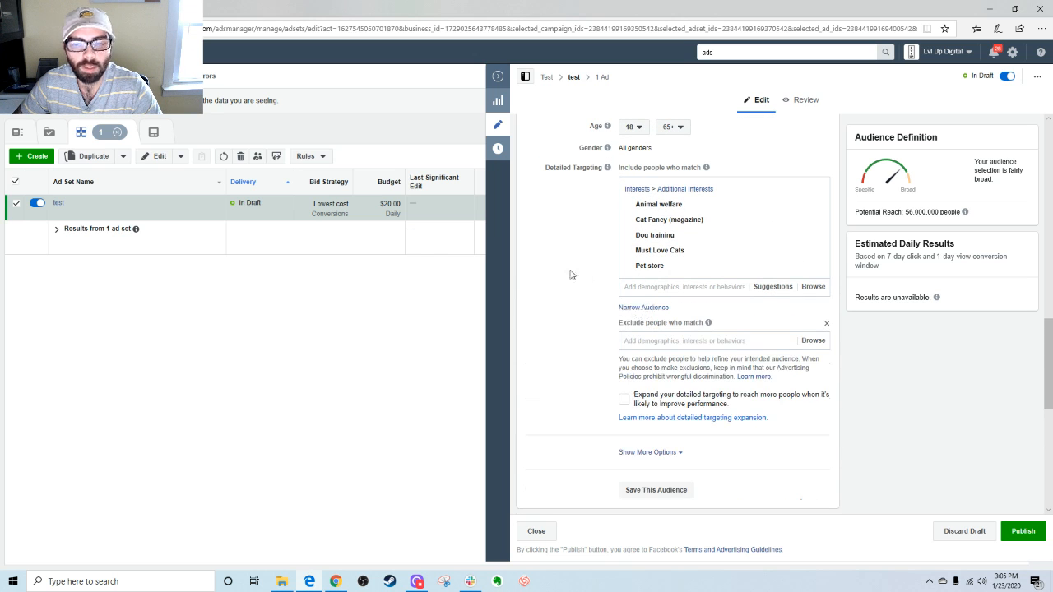
scroll(573, 272, "up", 3)
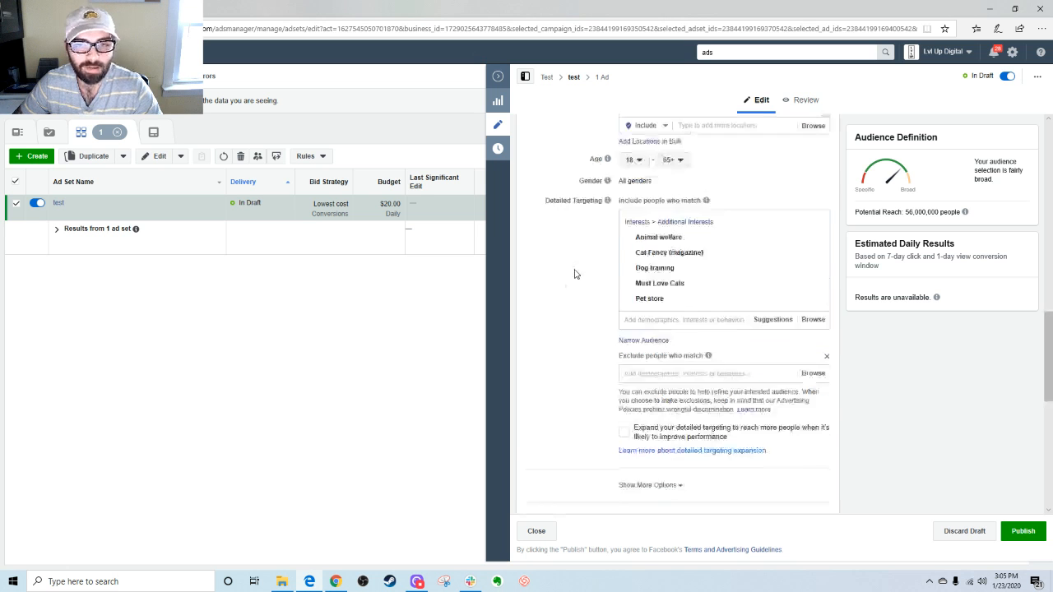
scroll(573, 272, "down", 5)
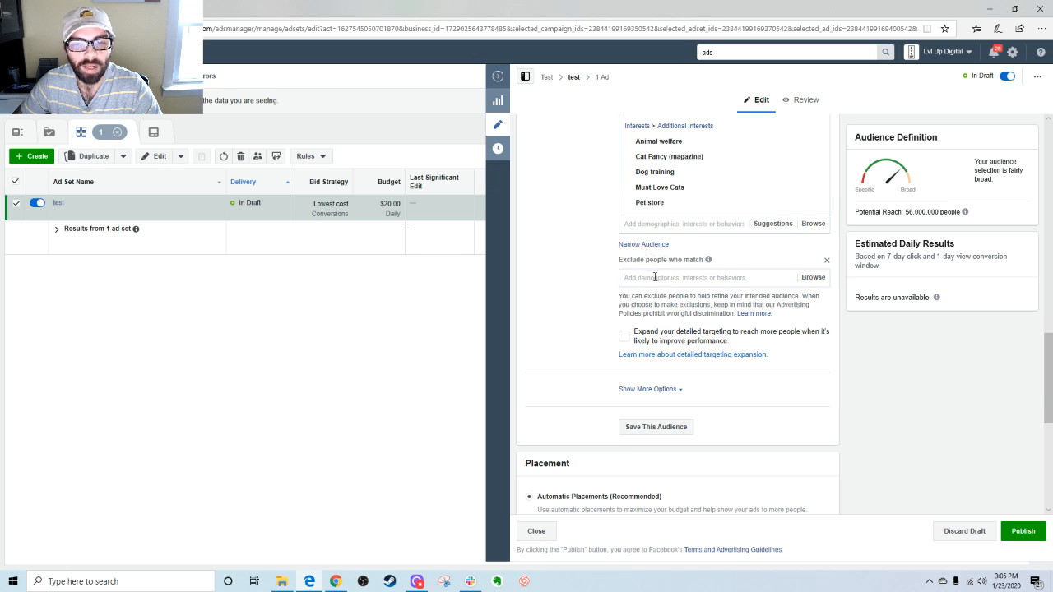
left_click(698, 278)
scroll(577, 289, "up", 1)
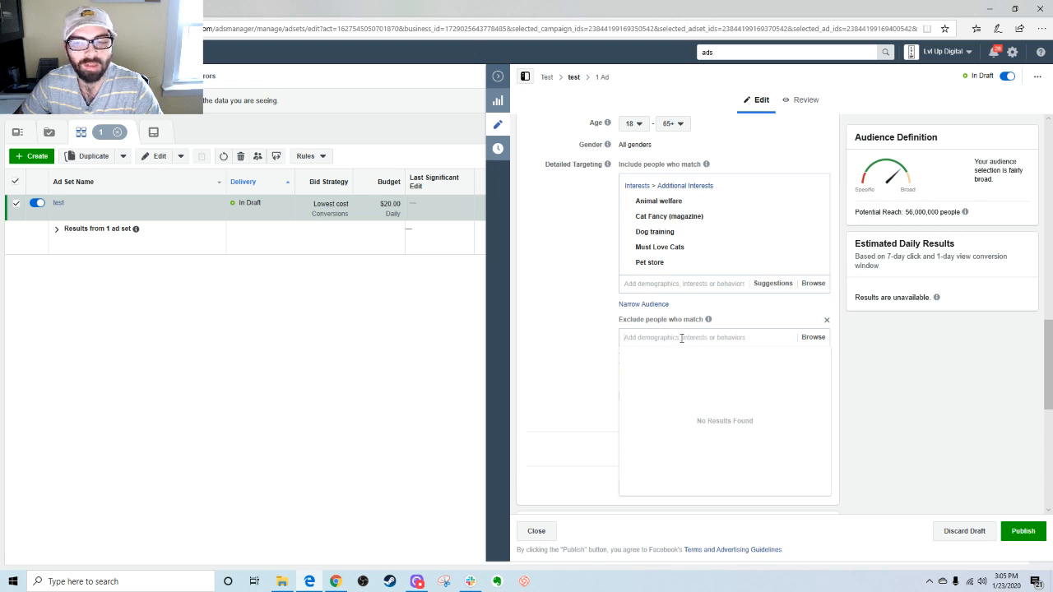
left_click(578, 325)
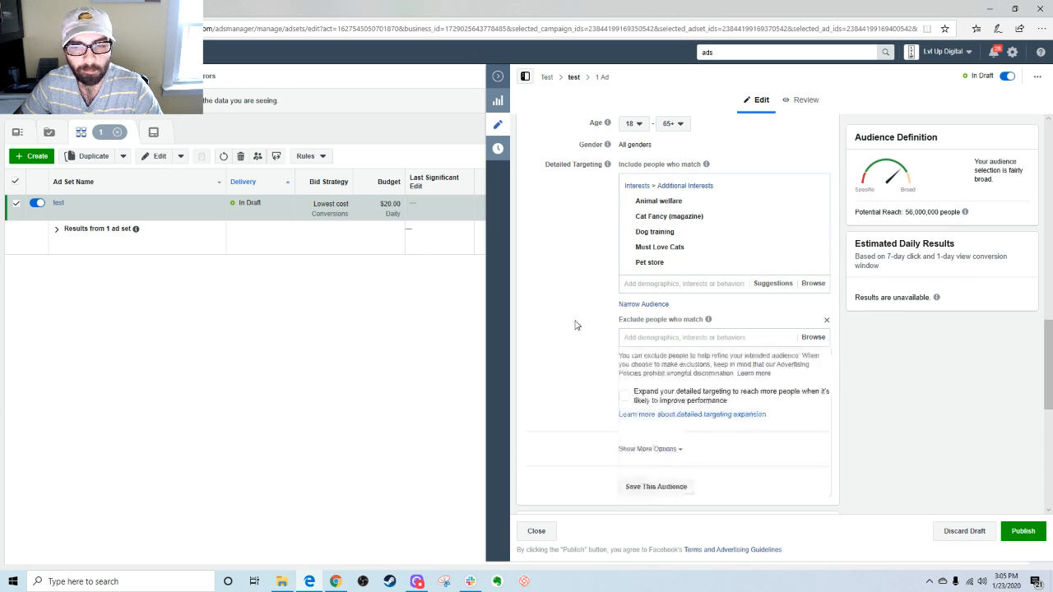
Step: Replace the exclusion section with a narrowed audience that must also match the purchase behavior Engaged Shoppers
left_click(625, 303)
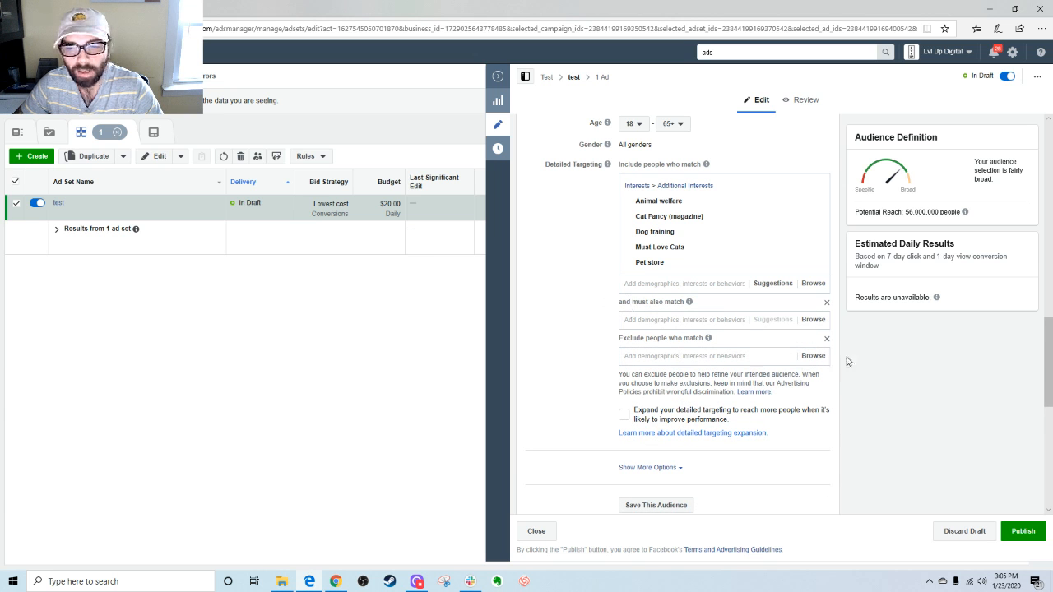
left_click(824, 341)
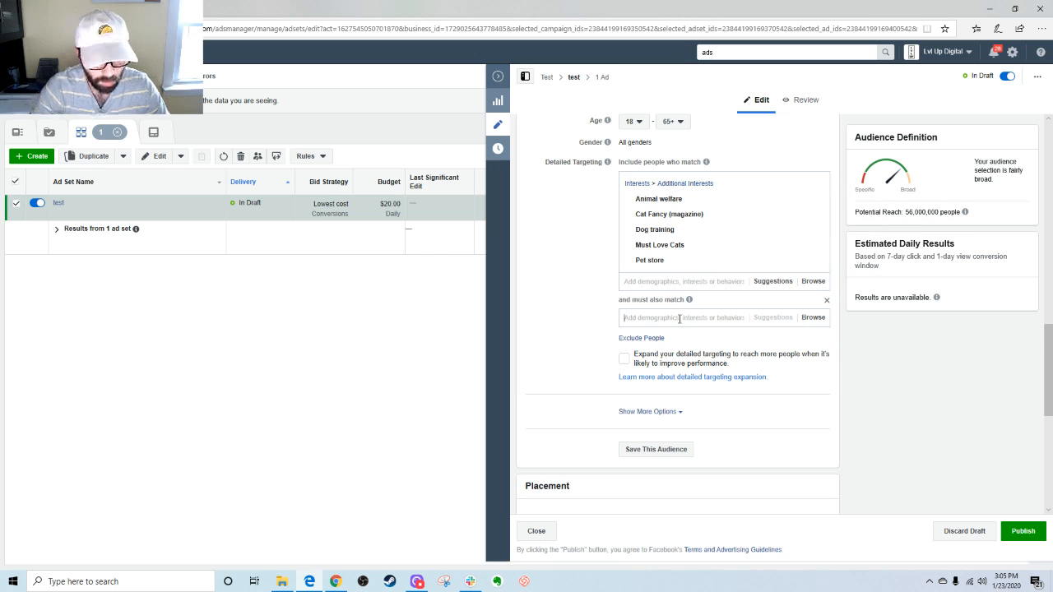
type("engaged")
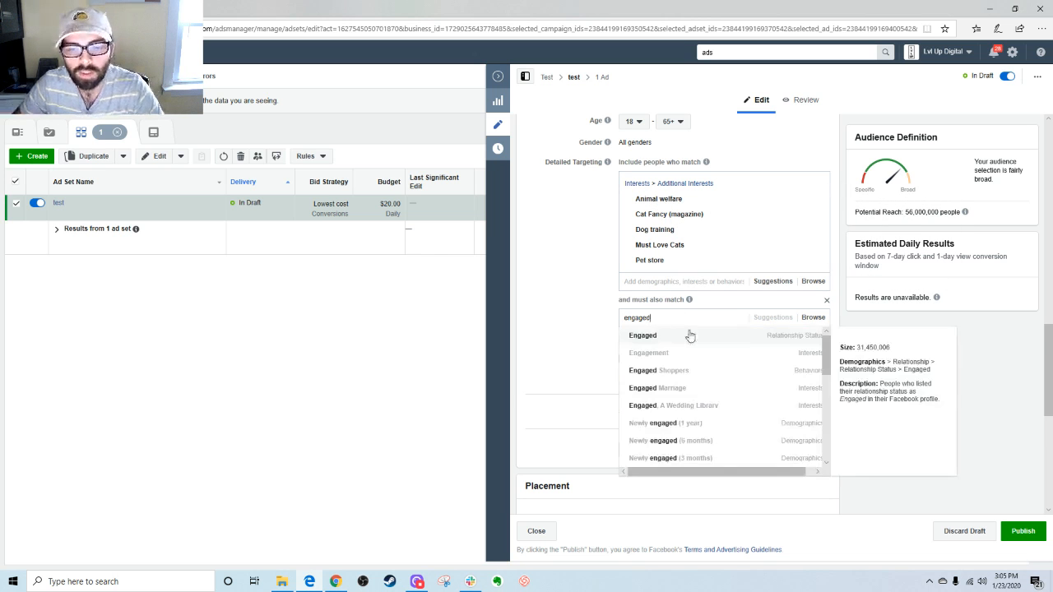
left_click(698, 371)
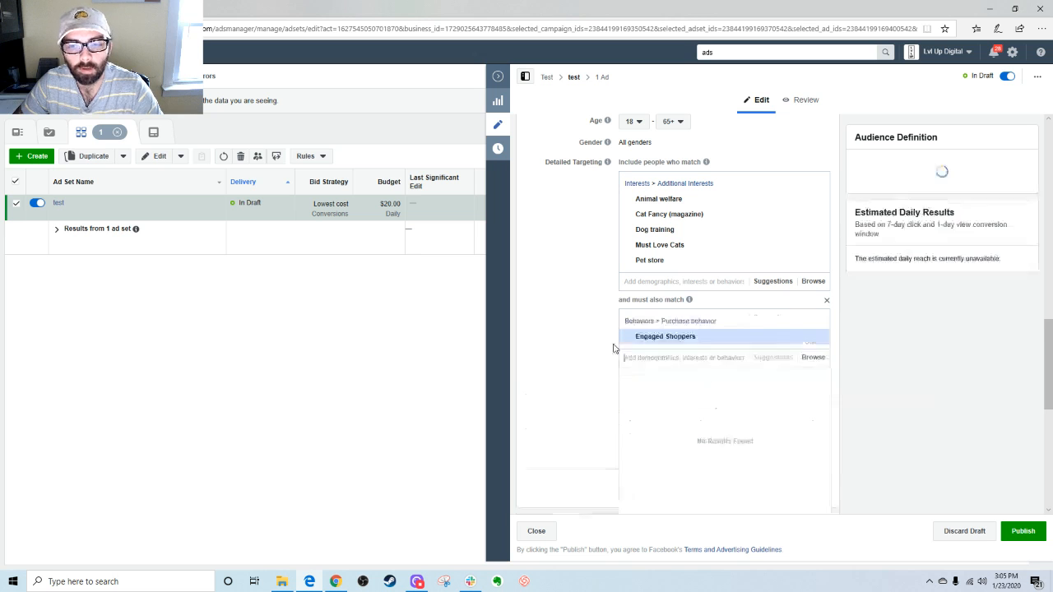
mouse_move(729, 341)
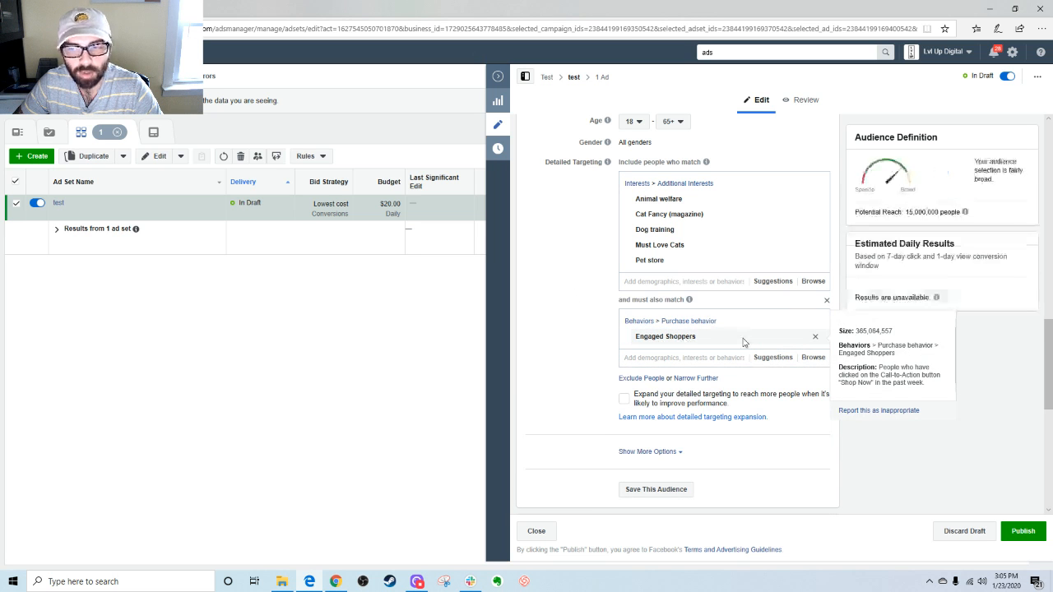
Step: Narrow the audience further by searching for "income" and adding Household income: top 10% of ZIP codes (US)
scroll(742, 341, "up", 1)
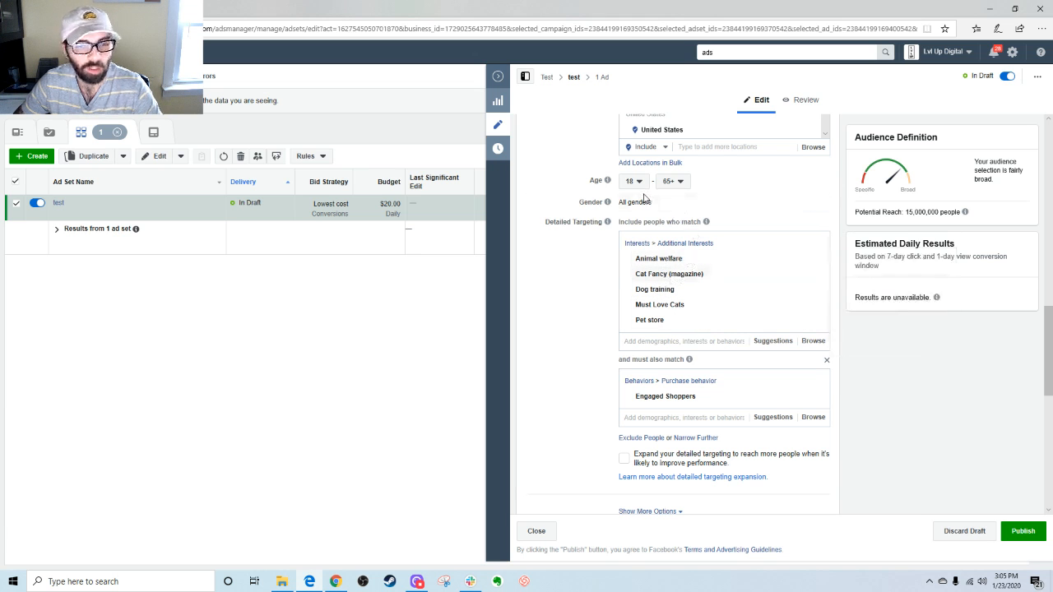
scroll(704, 285, "down", 2)
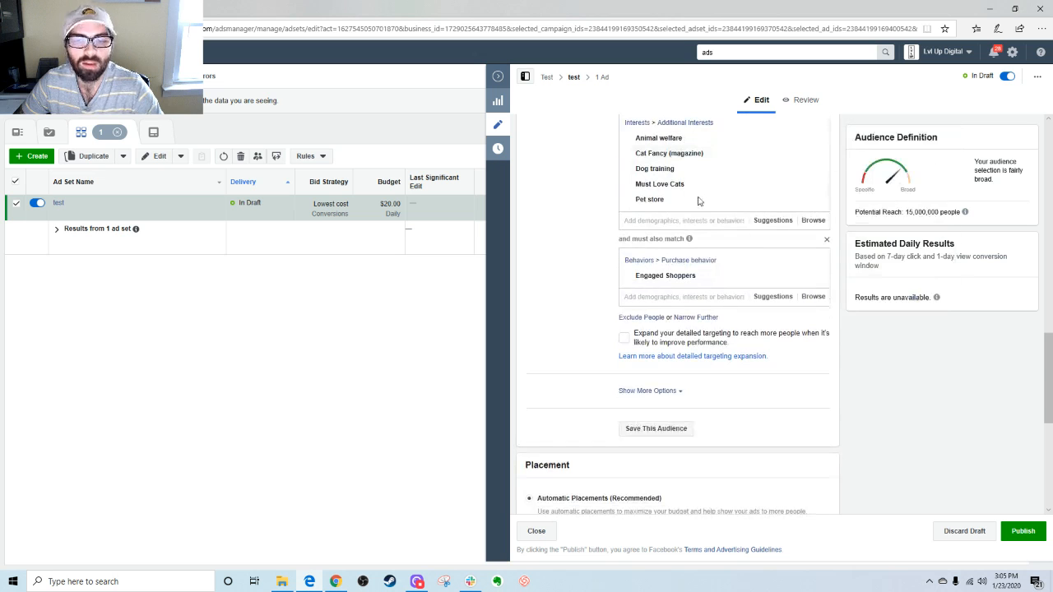
mouse_move(704, 281)
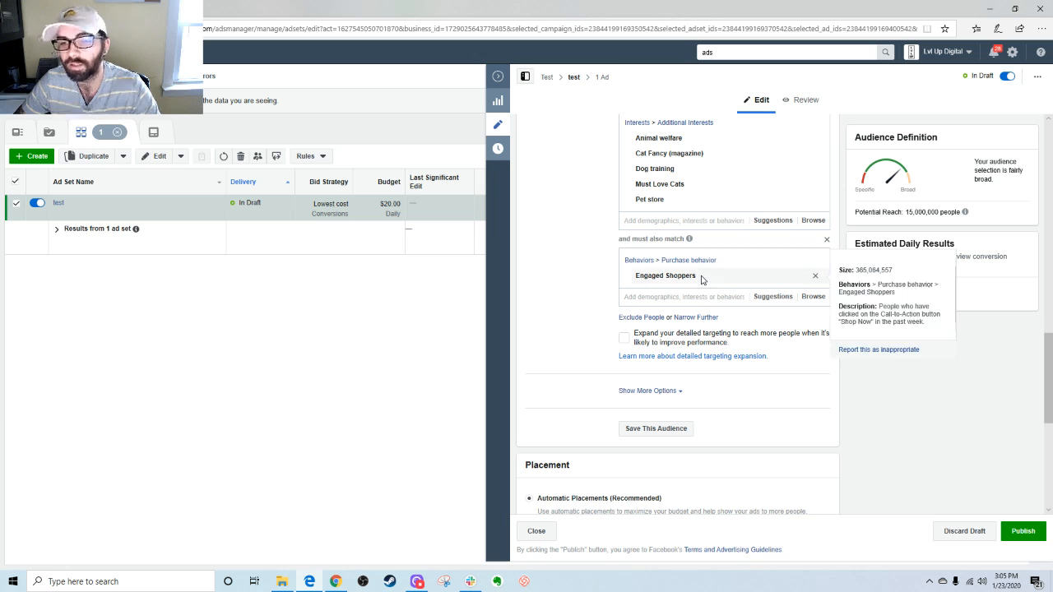
scroll(701, 280, "up", 1)
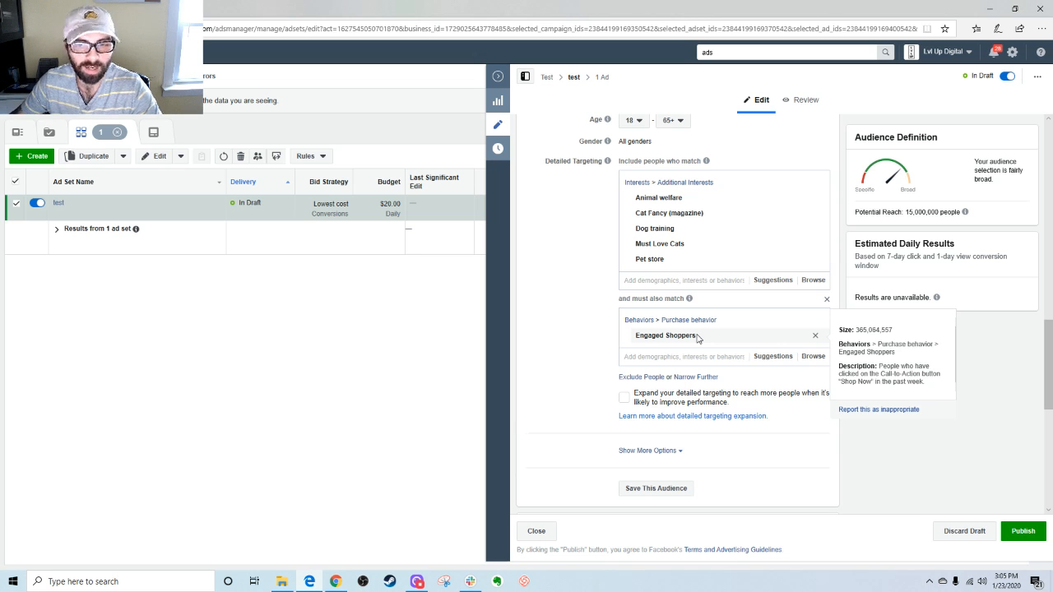
scroll(601, 304, "down", 1)
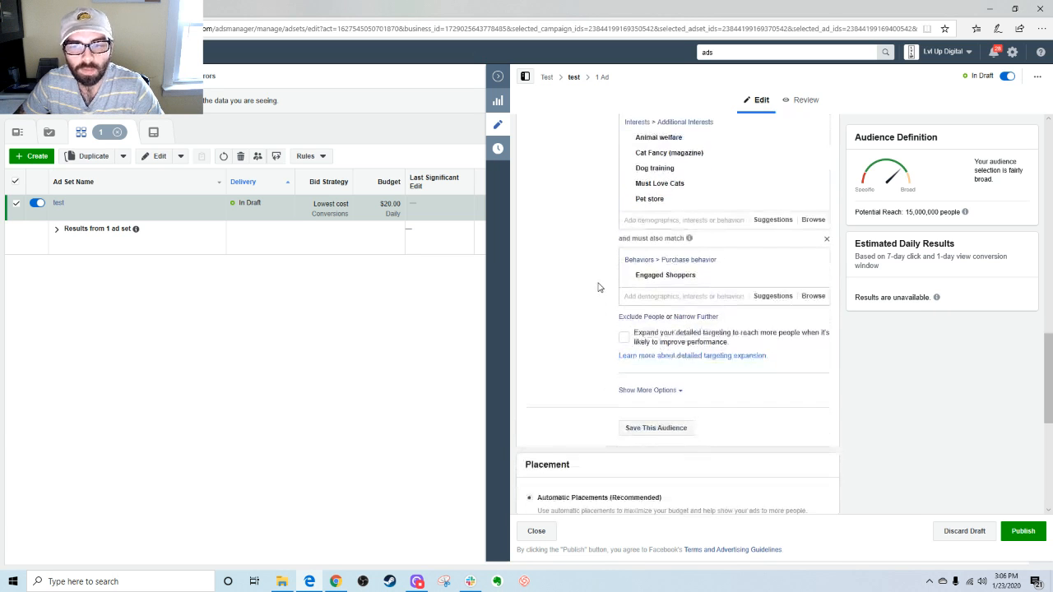
scroll(642, 222, "up", 1)
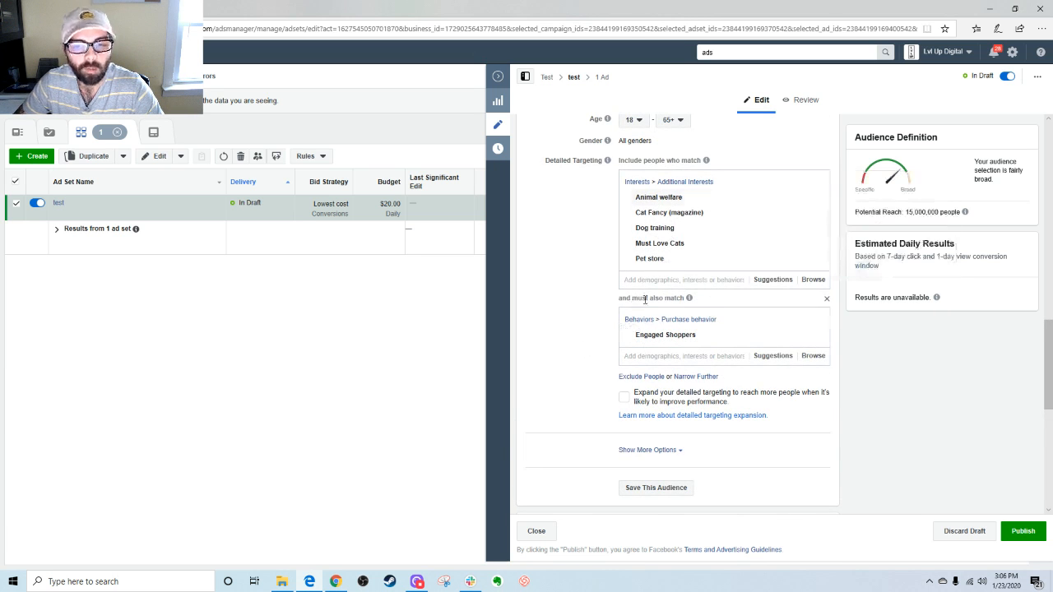
left_click(696, 376)
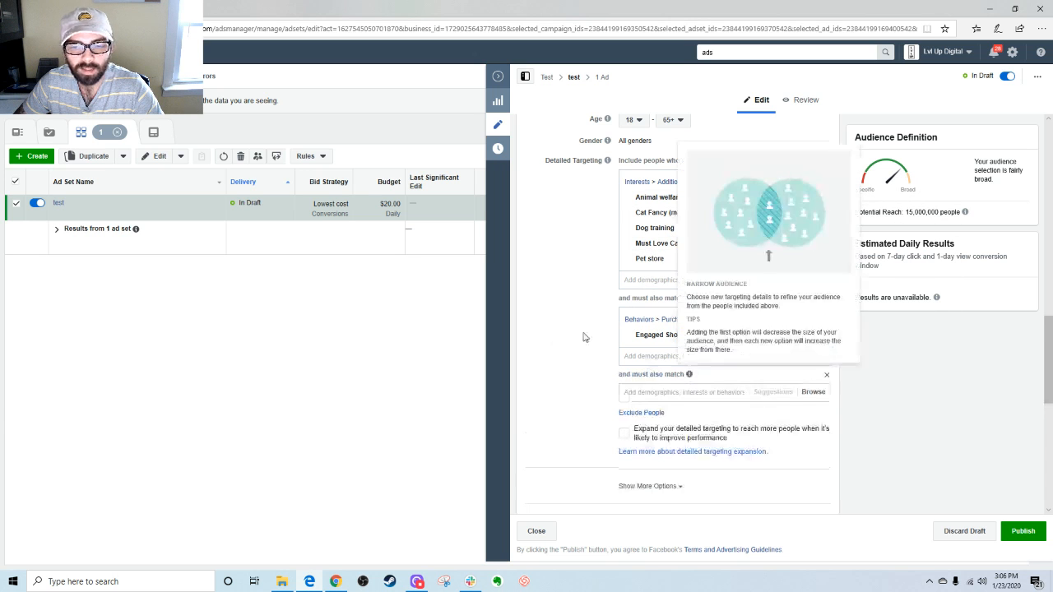
scroll(641, 341, "down", 1)
left_click(696, 332)
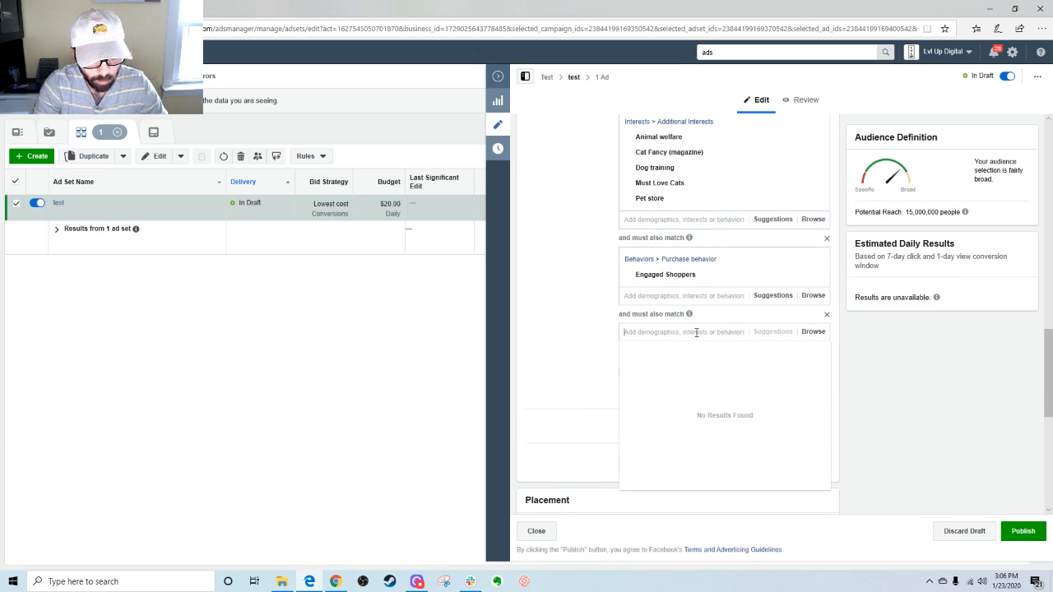
type("ind")
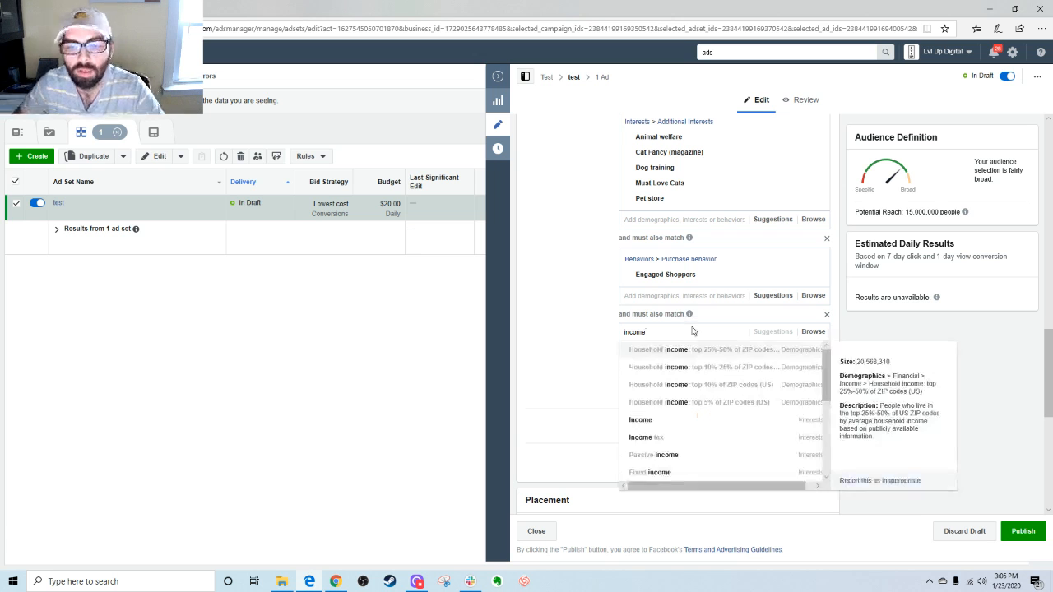
left_click(714, 386)
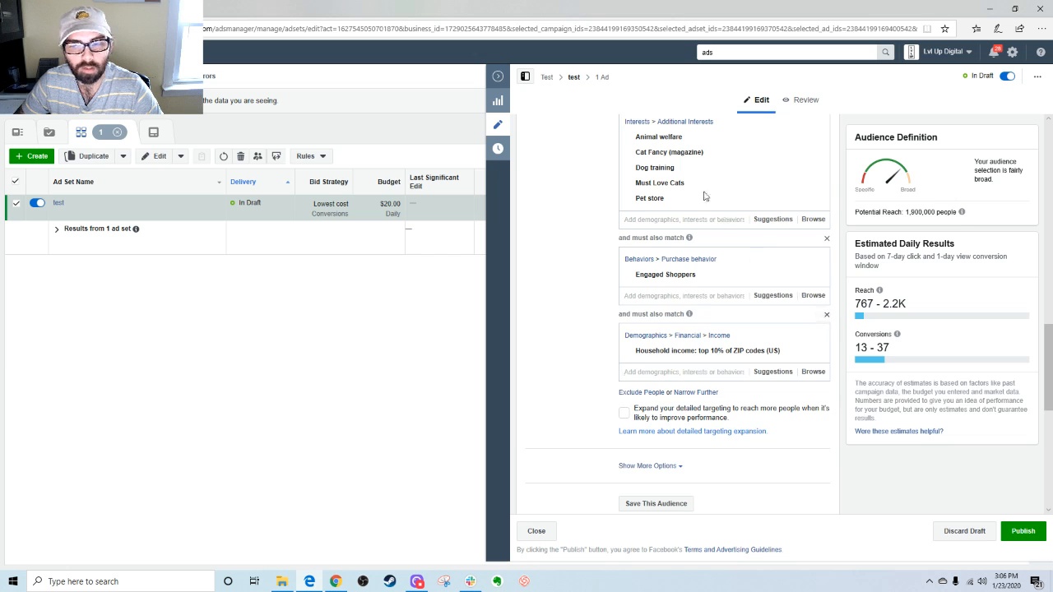
Step: Remove the household income and Engaged Shoppers narrowing conditions from detailed targeting
scroll(699, 247, "up", 2)
scroll(741, 296, "down", 2)
scroll(736, 288, "up", 2)
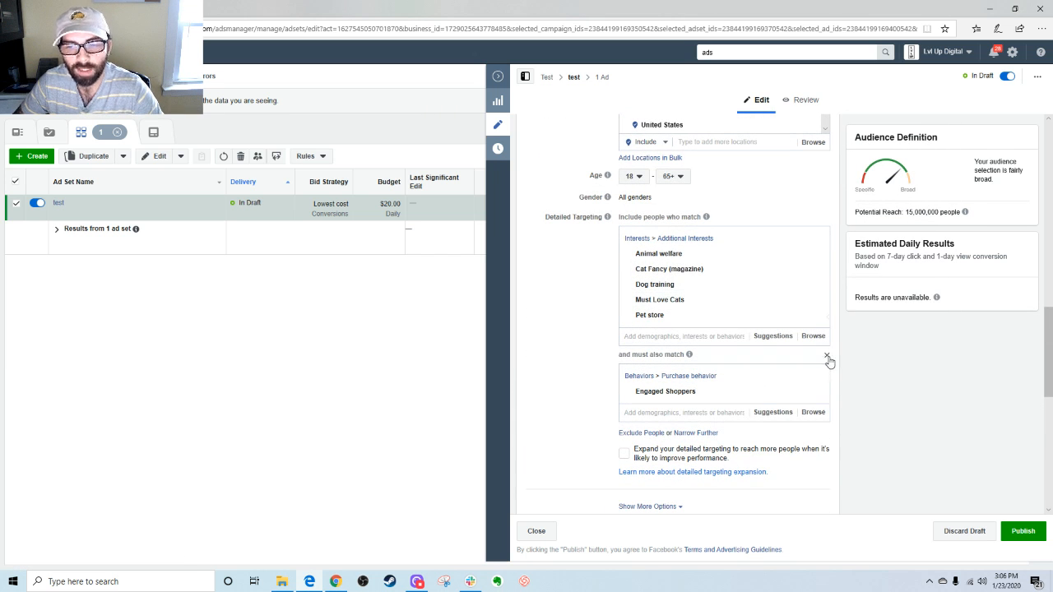
left_click(826, 356)
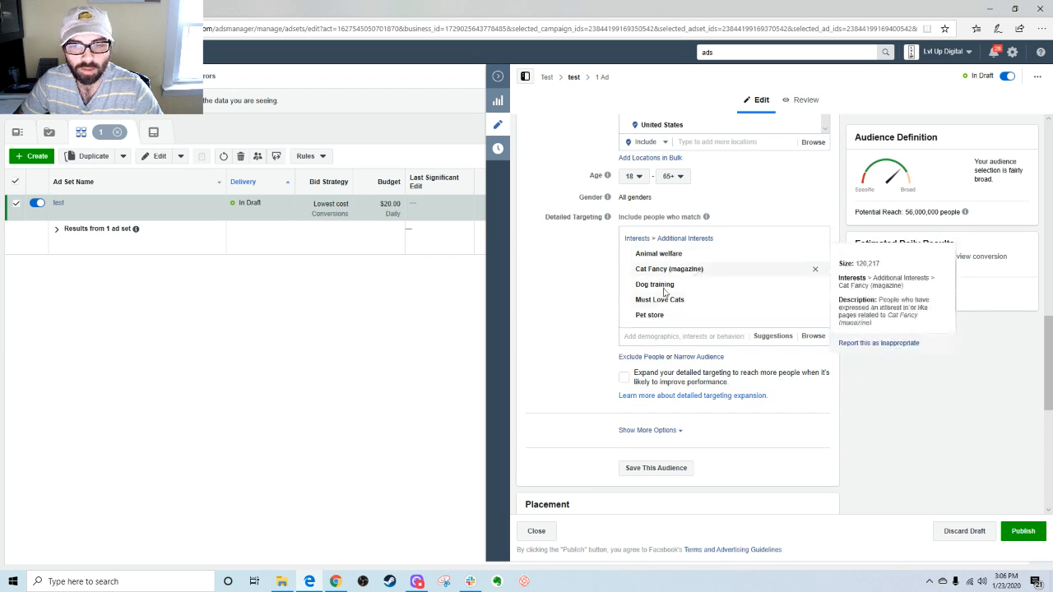
Step: Show the additional audience options, review the available connection types without choosing one, and hide the options again
scroll(733, 258, "down", 2)
scroll(699, 238, "up", 2)
scroll(692, 222, "down", 2)
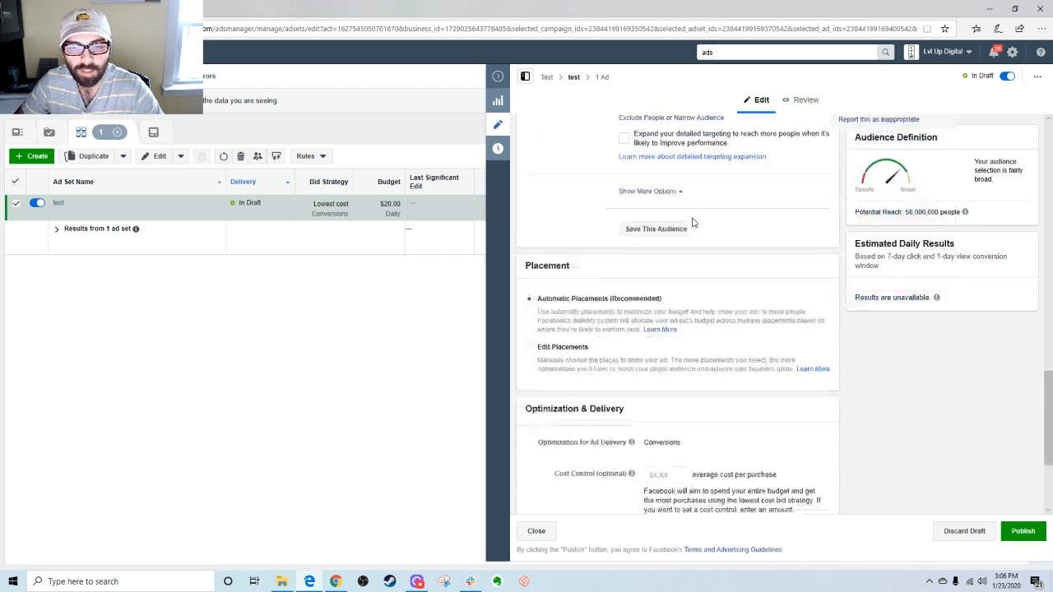
left_click(663, 193)
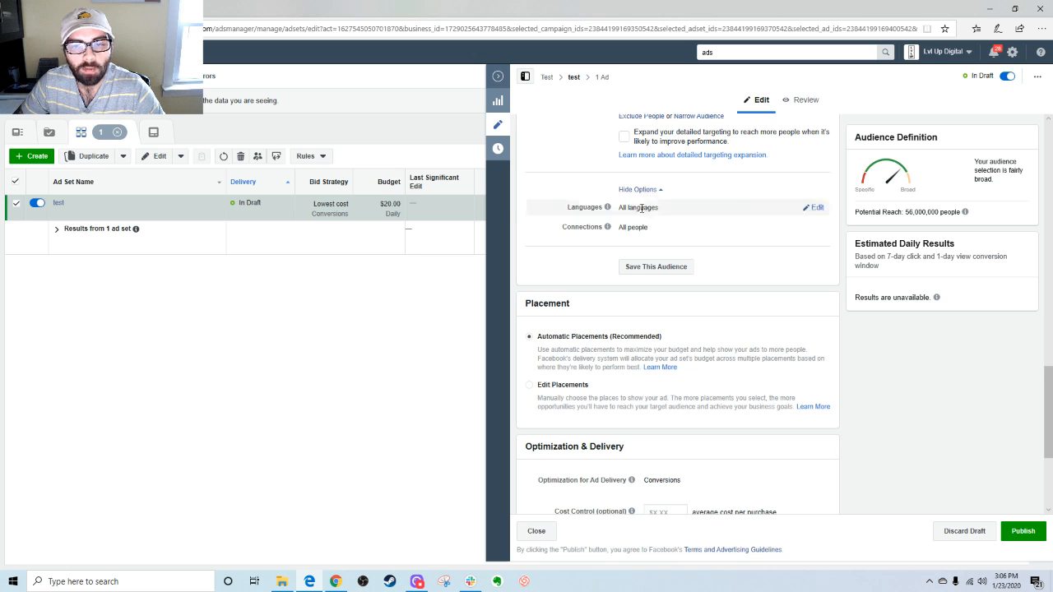
left_click(812, 229)
left_click(682, 233)
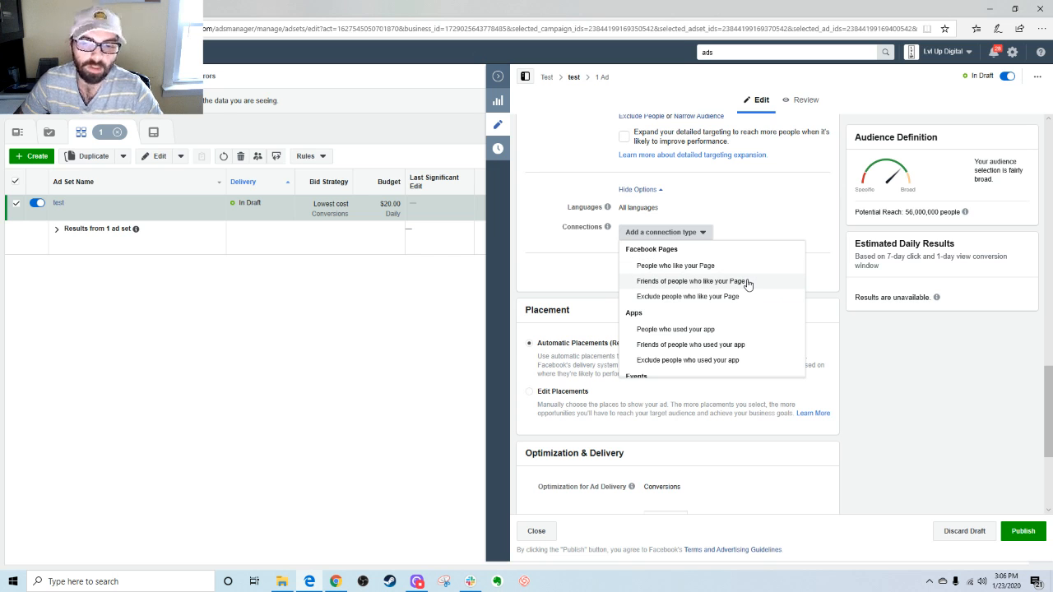
scroll(724, 312, "down", 2)
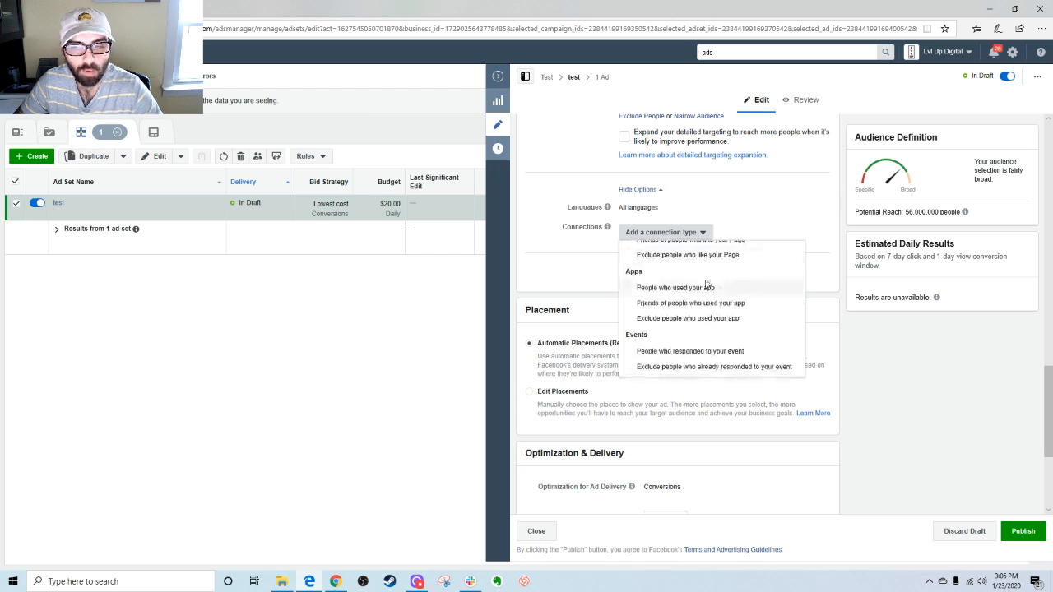
left_click(578, 254)
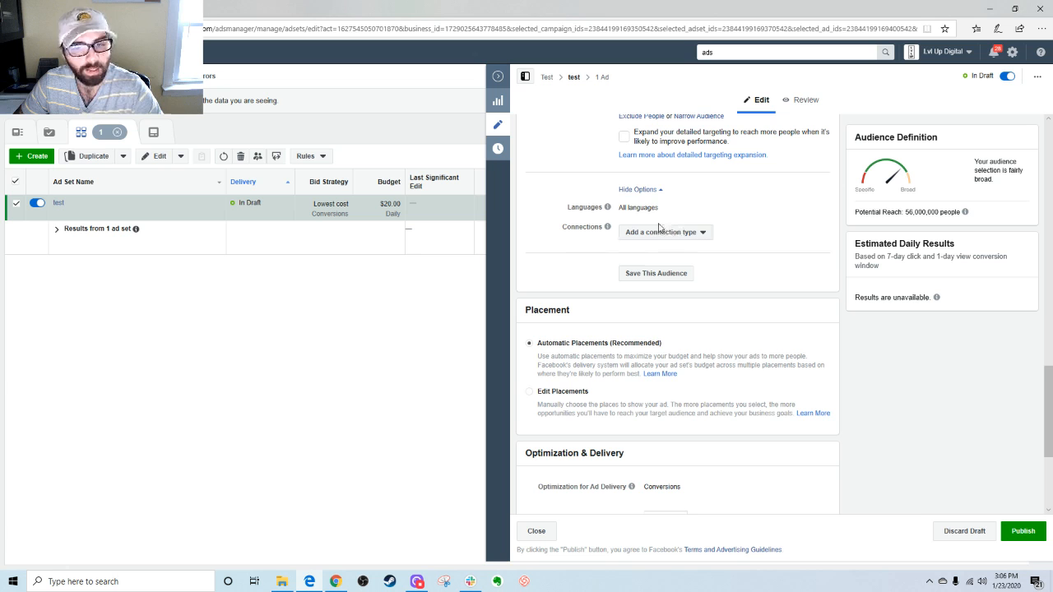
left_click(640, 189)
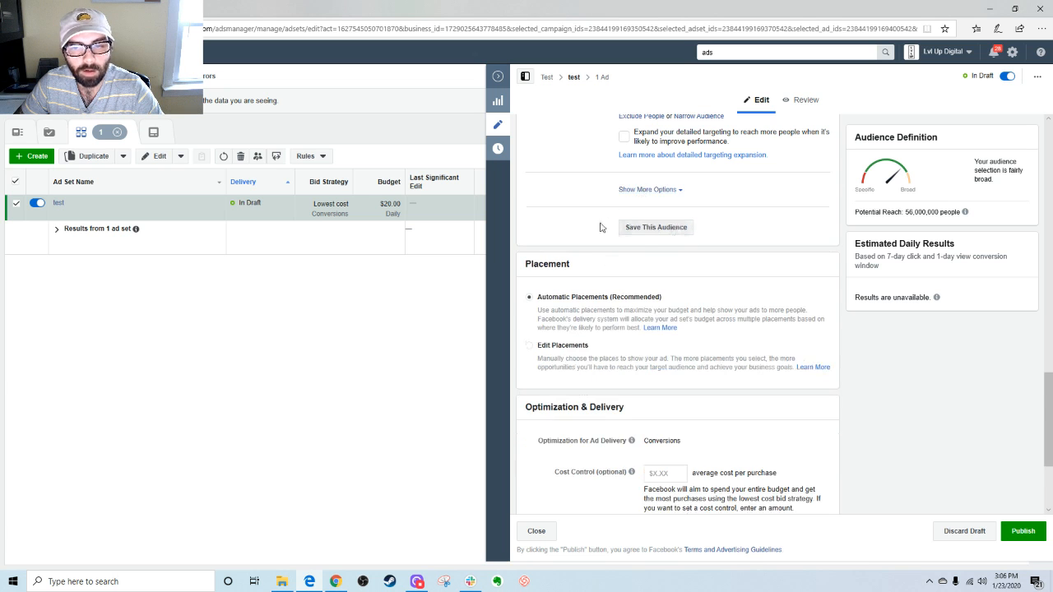
scroll(594, 252, "down", 2)
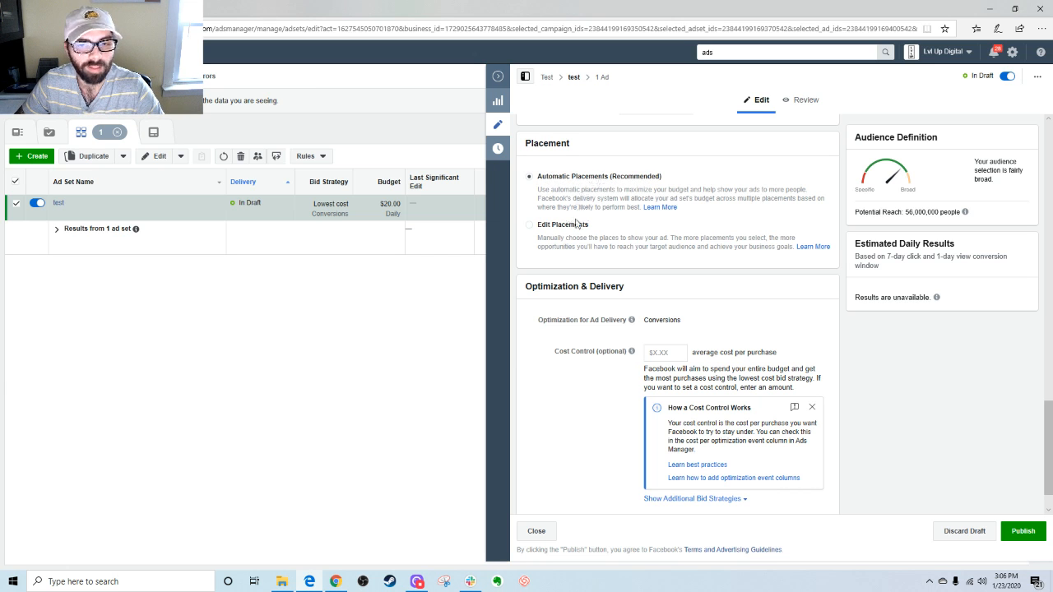
Step: Switch the ad set to Edit Placements, look through the platforms and placement list, and return to Automatic Placements
left_click(534, 228)
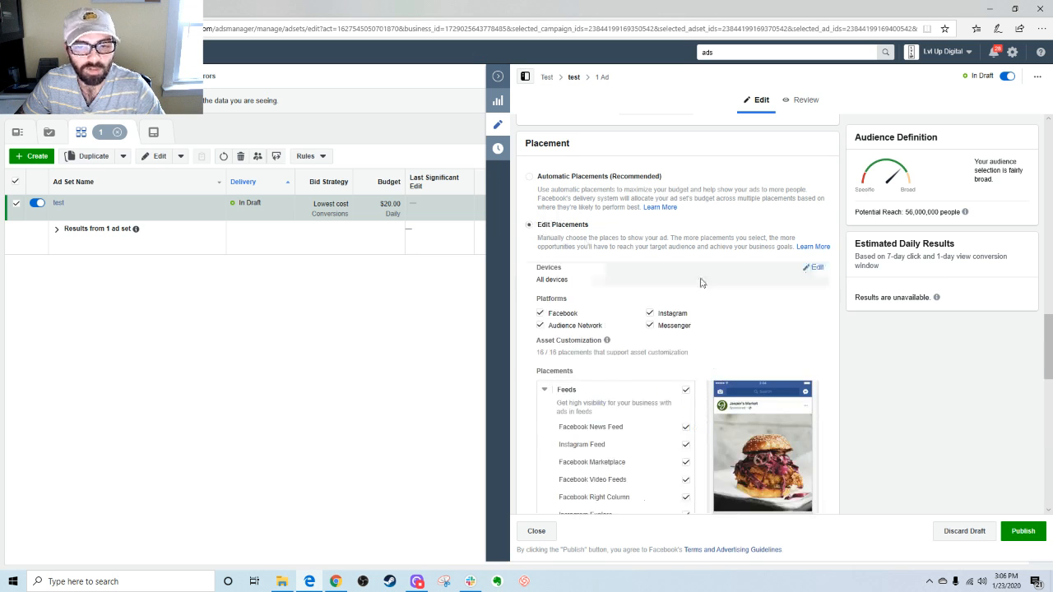
scroll(708, 286, "down", 1)
scroll(716, 289, "down", 3)
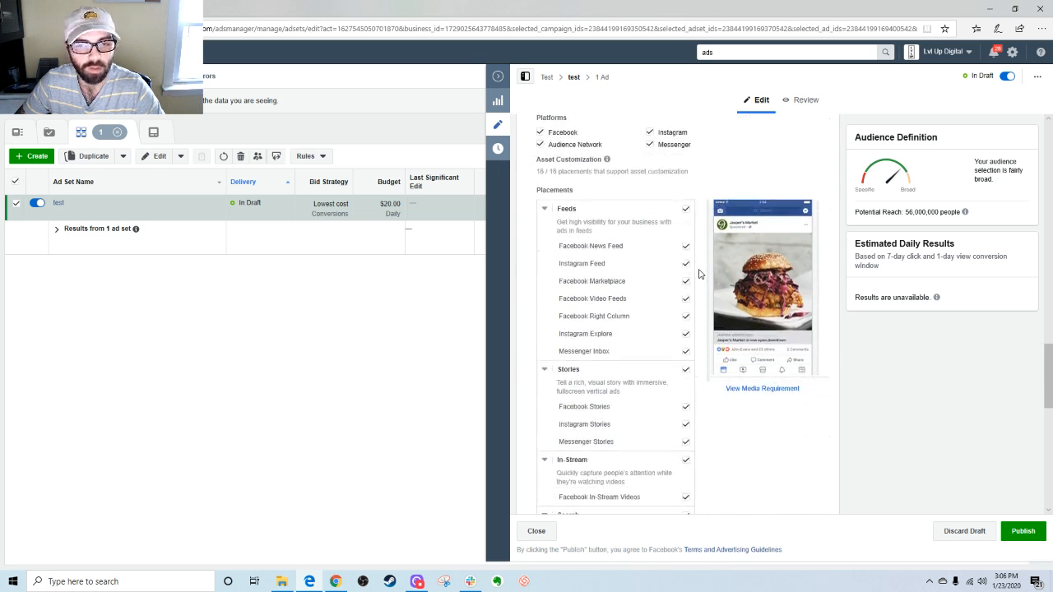
scroll(699, 274, "down", 10)
scroll(699, 274, "up", 9)
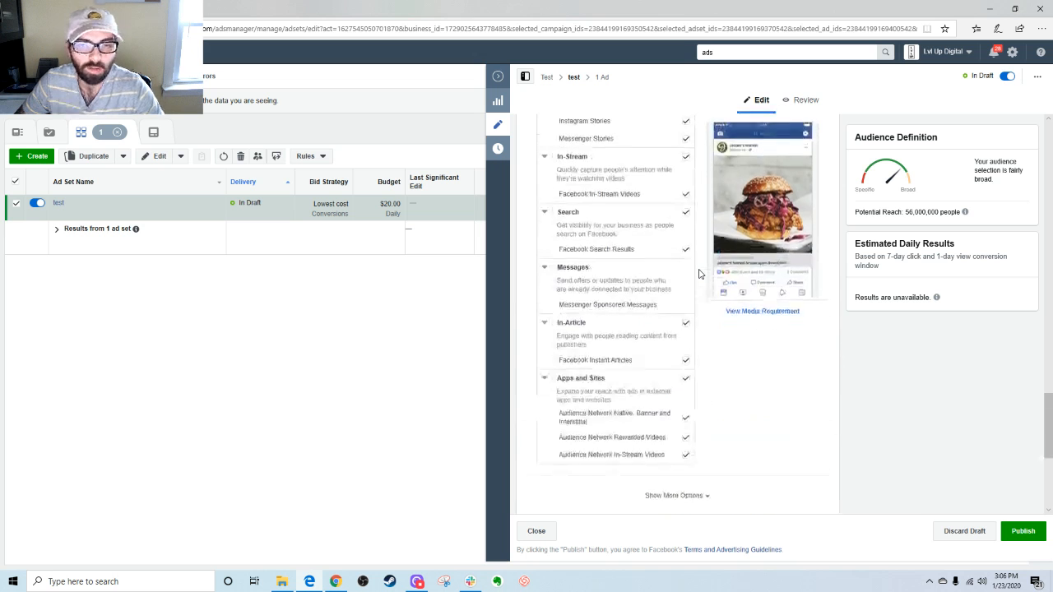
scroll(699, 273, "up", 8)
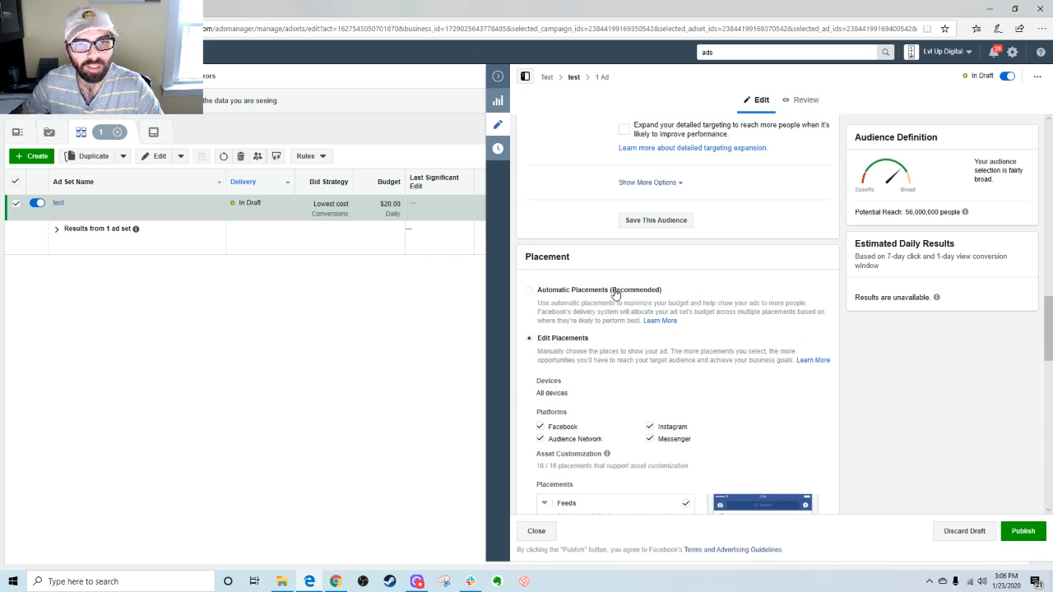
scroll(615, 294, "down", 1)
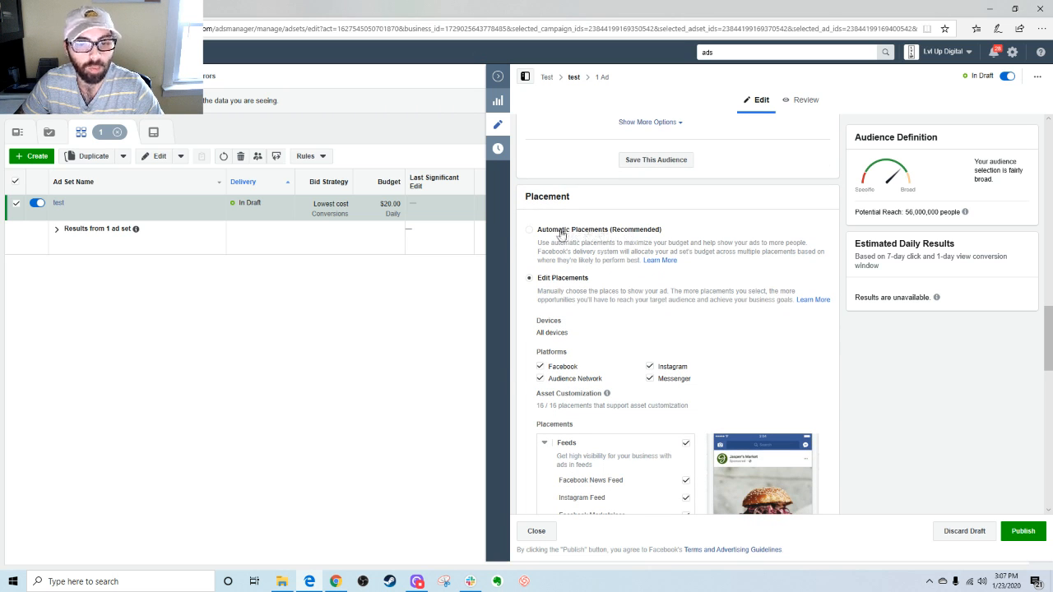
left_click(609, 233)
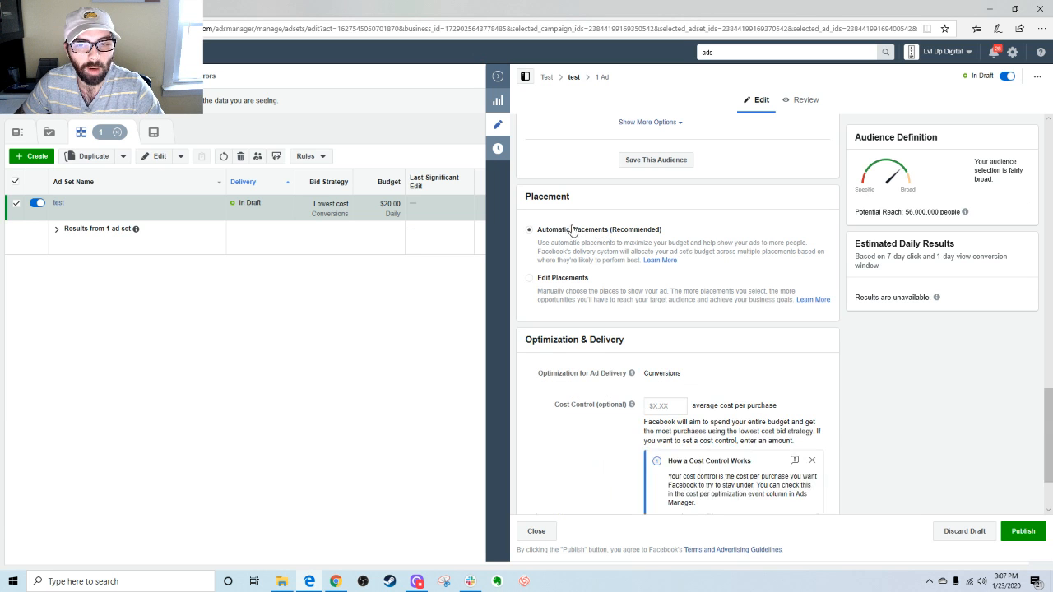
Step: Reopen Edit Placements to examine the feed, story, in-stream, search and app placements in more detail, and reselect Automatic Placements
left_click(549, 280)
scroll(533, 279, "down", 4)
scroll(530, 275, "up", 1)
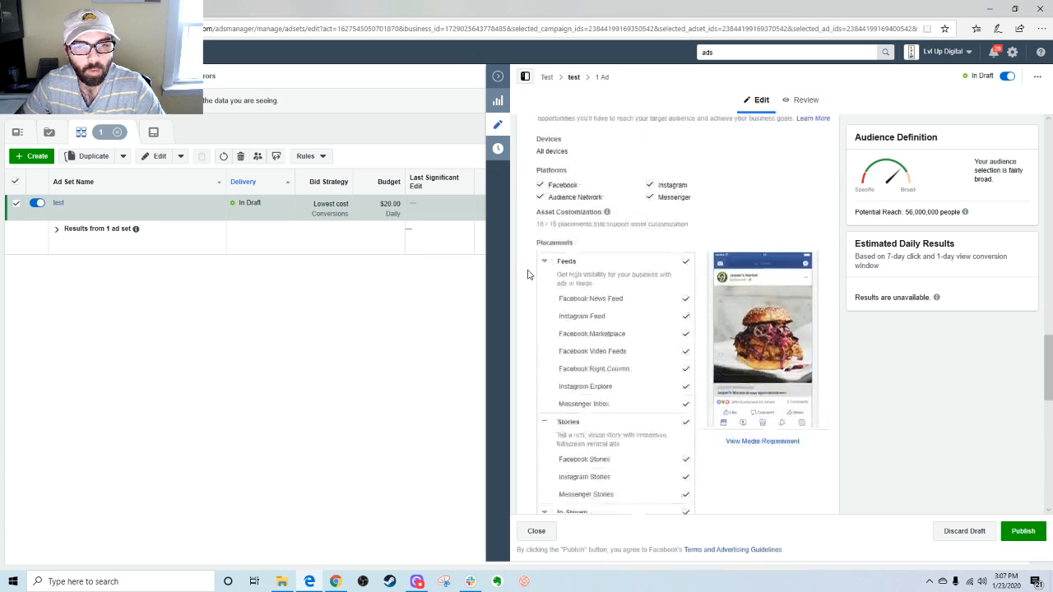
scroll(642, 272, "down", 1)
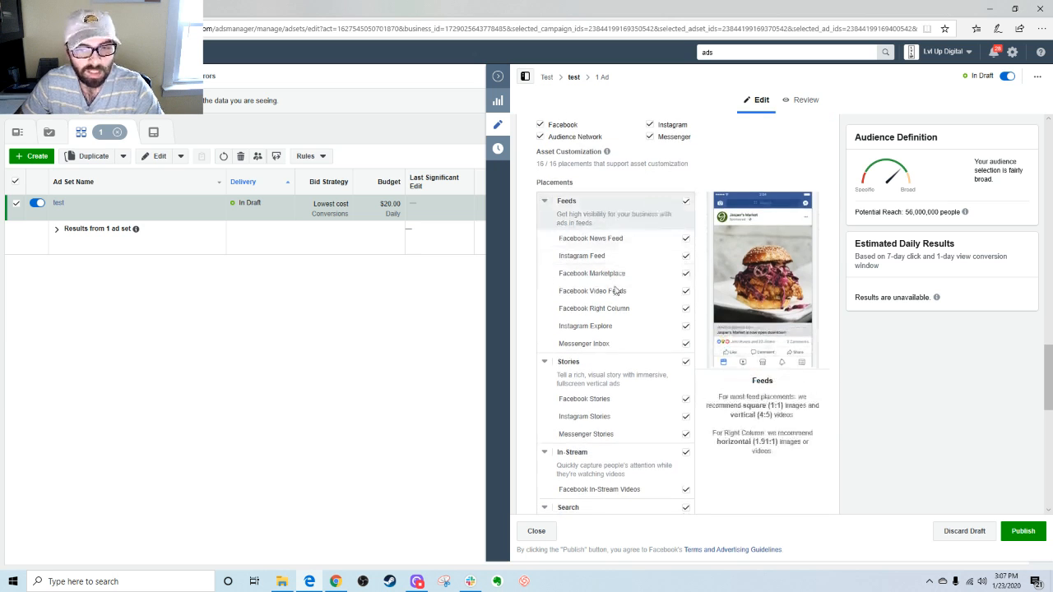
scroll(627, 297, "down", 4)
scroll(627, 297, "down", 4)
scroll(628, 297, "up", 6)
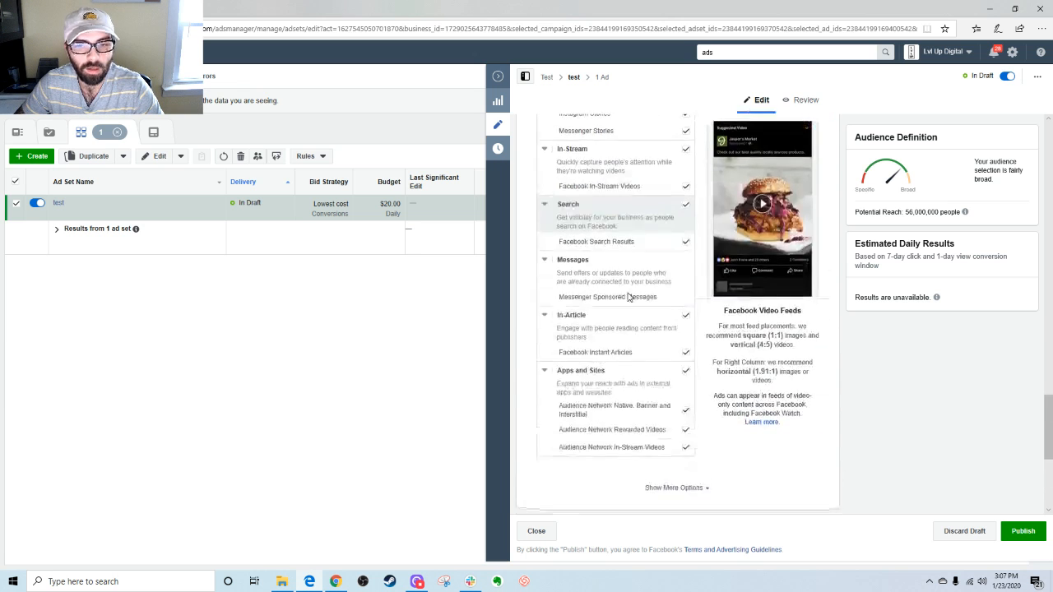
scroll(627, 297, "up", 3)
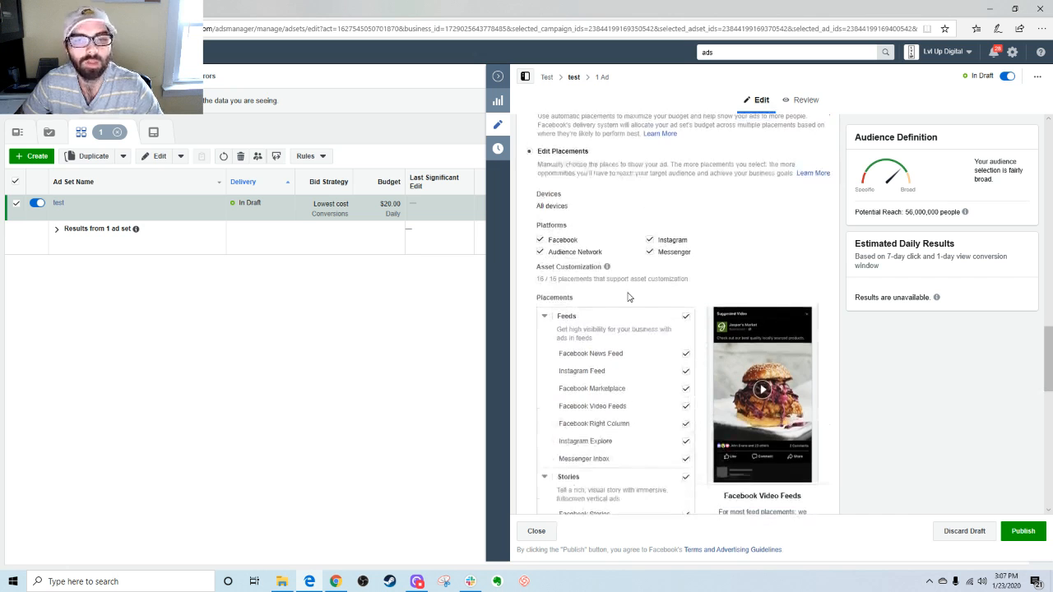
scroll(628, 297, "up", 1)
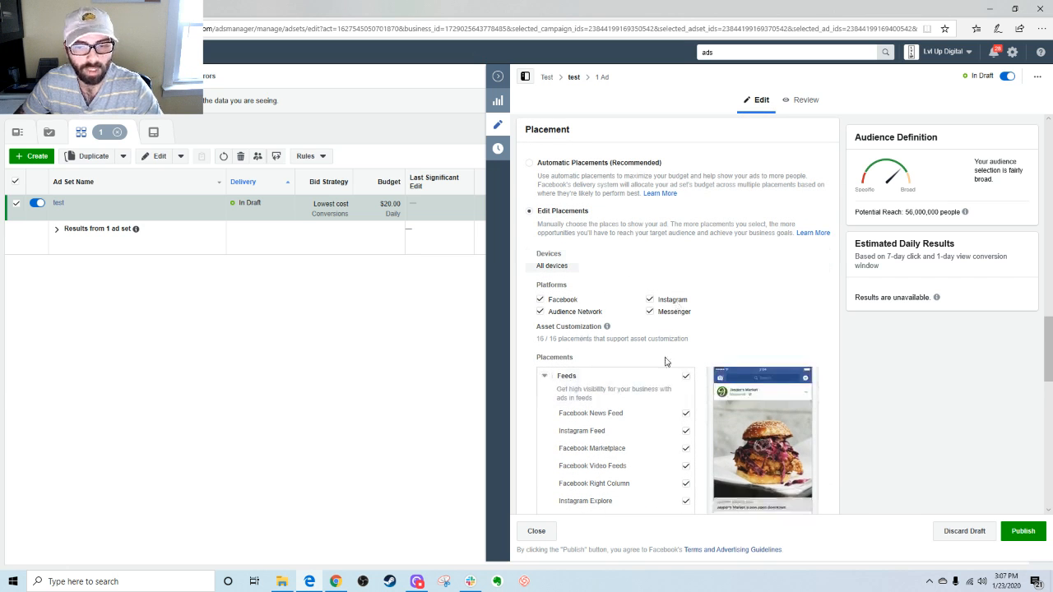
scroll(665, 362, "down", 3)
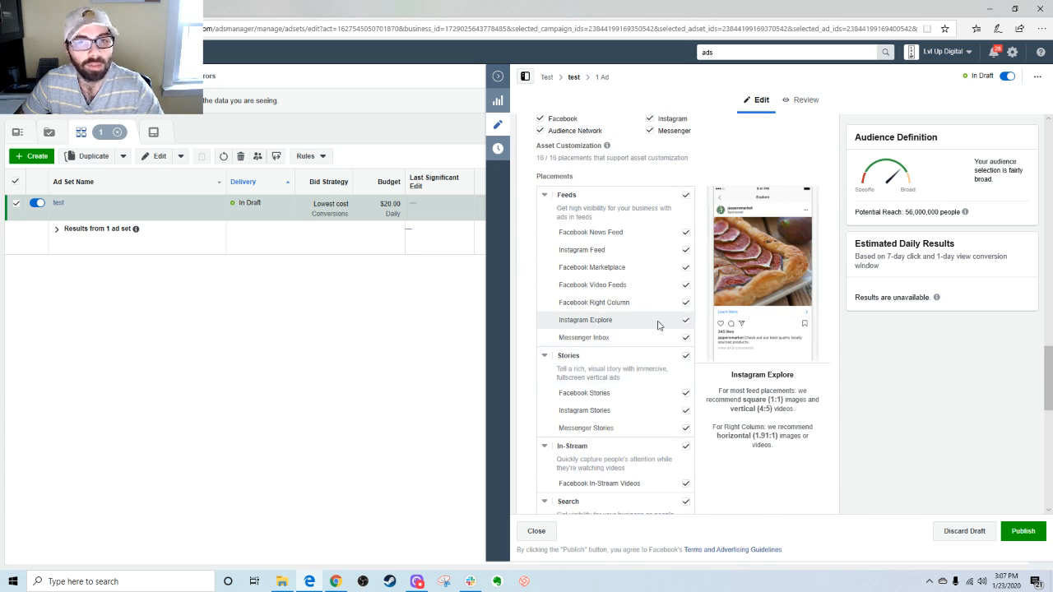
scroll(658, 325, "up", 3)
left_click(530, 161)
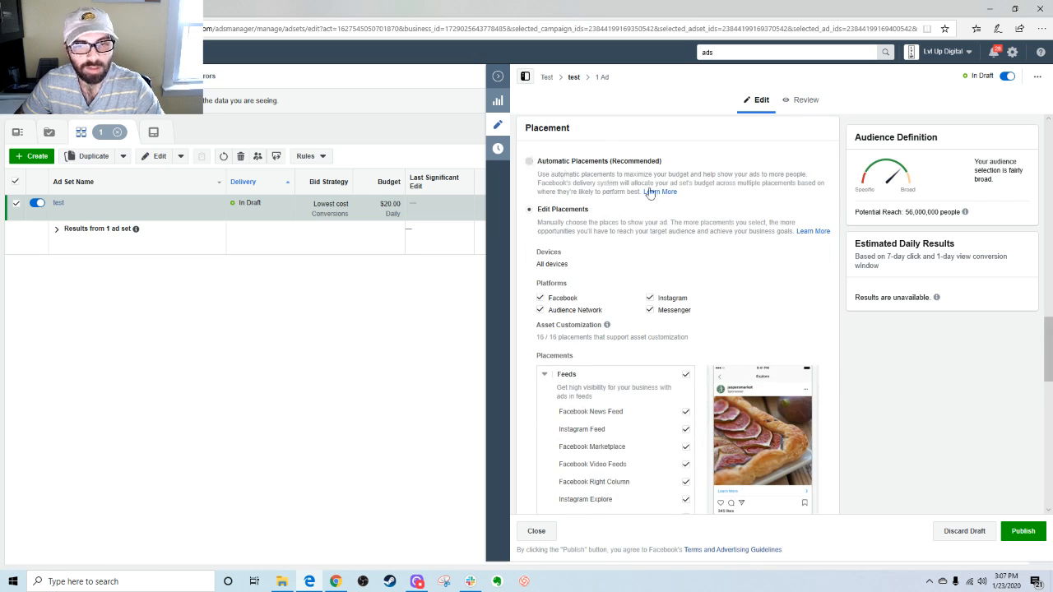
Step: Show the additional bid strategies and examine the optional cost control field alongside the cost cap, bid cap and target cost choices
scroll(689, 258, "down", 1)
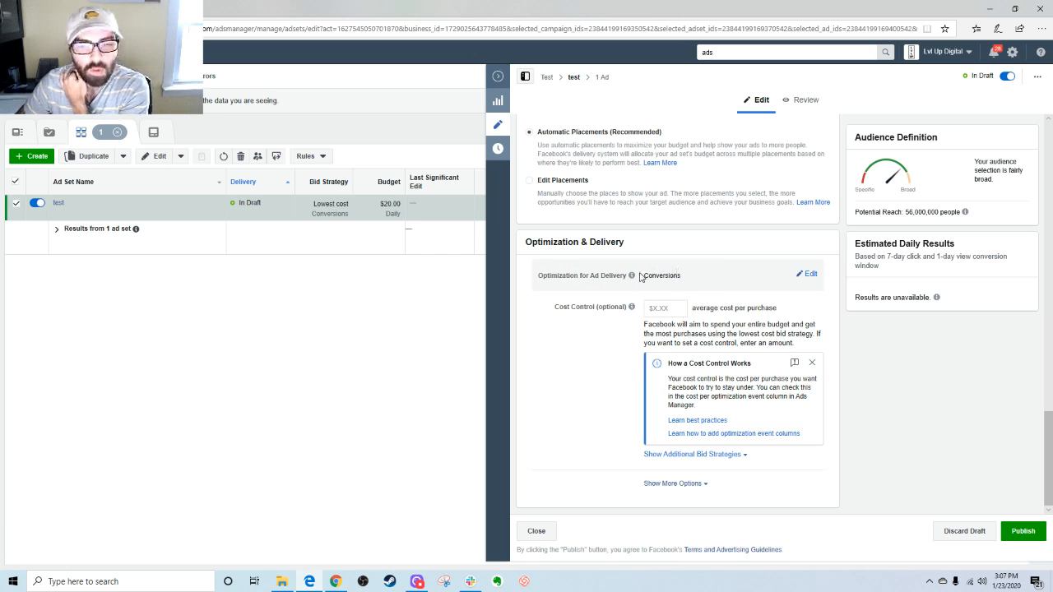
left_click(668, 308)
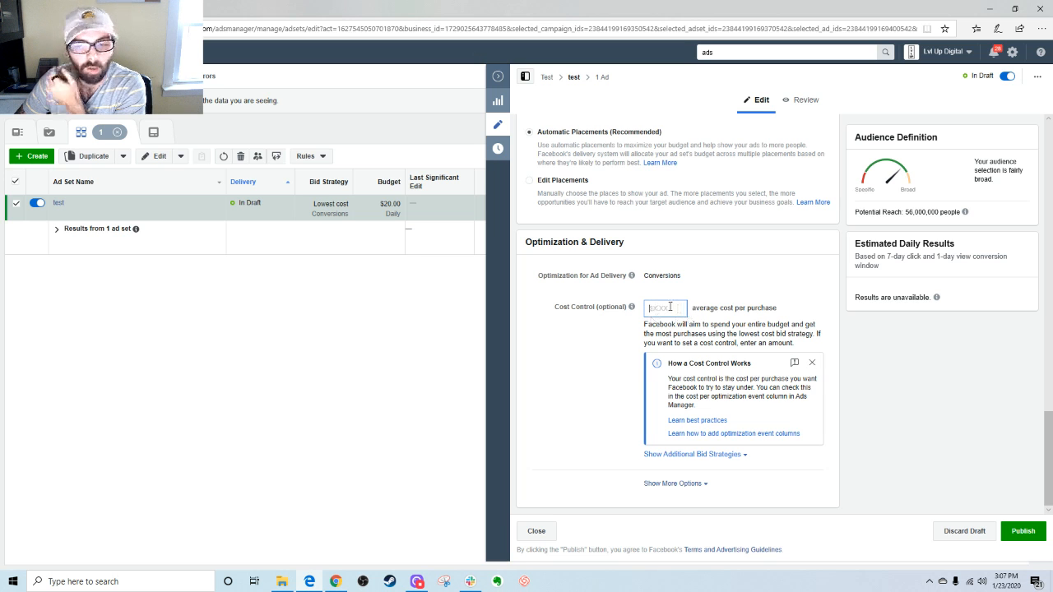
left_click(698, 454)
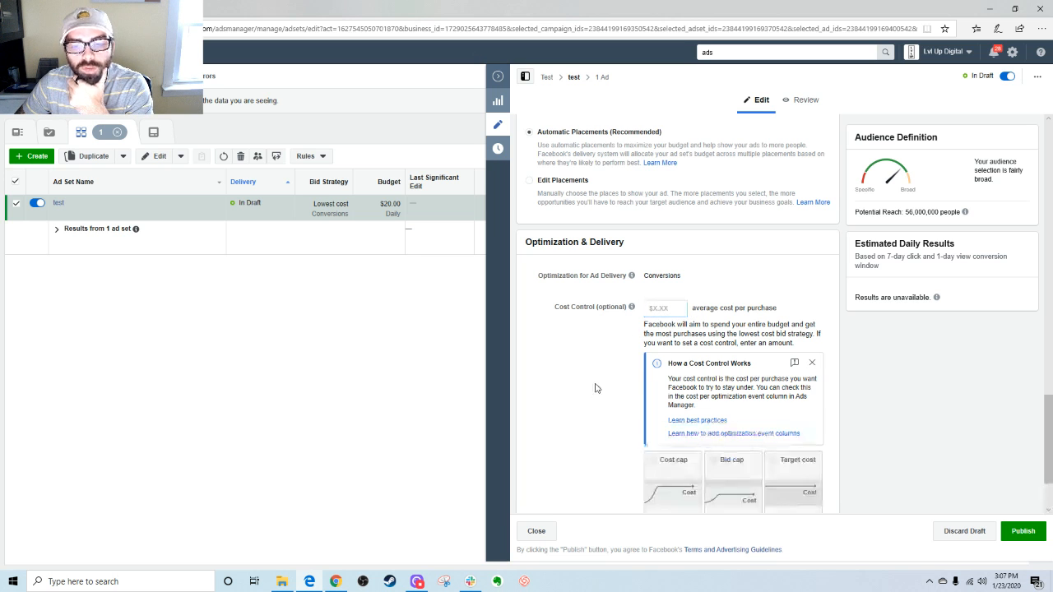
scroll(681, 371, "up", 1)
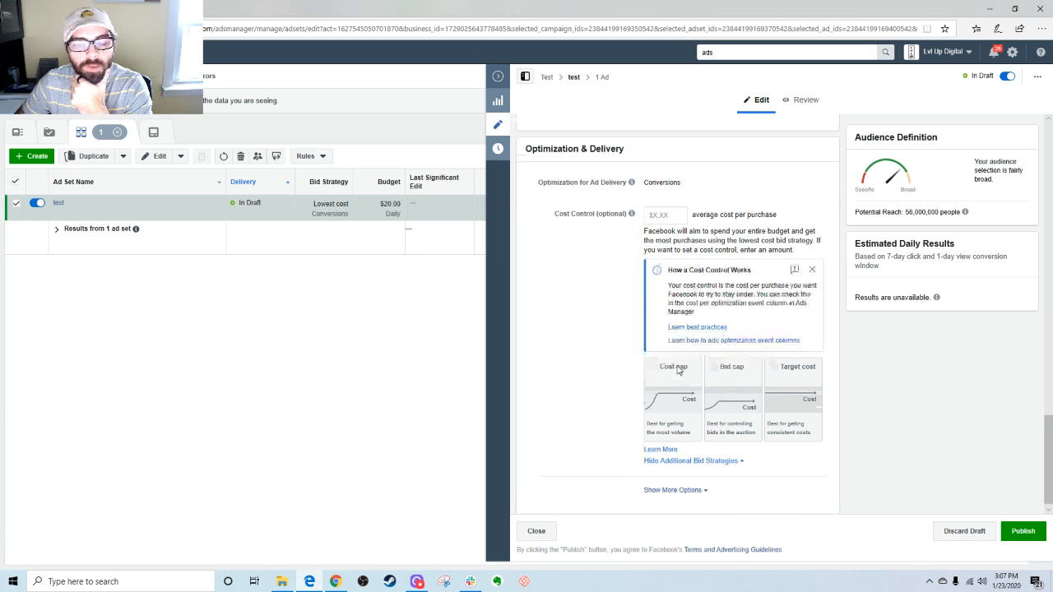
scroll(681, 370, "down", 1)
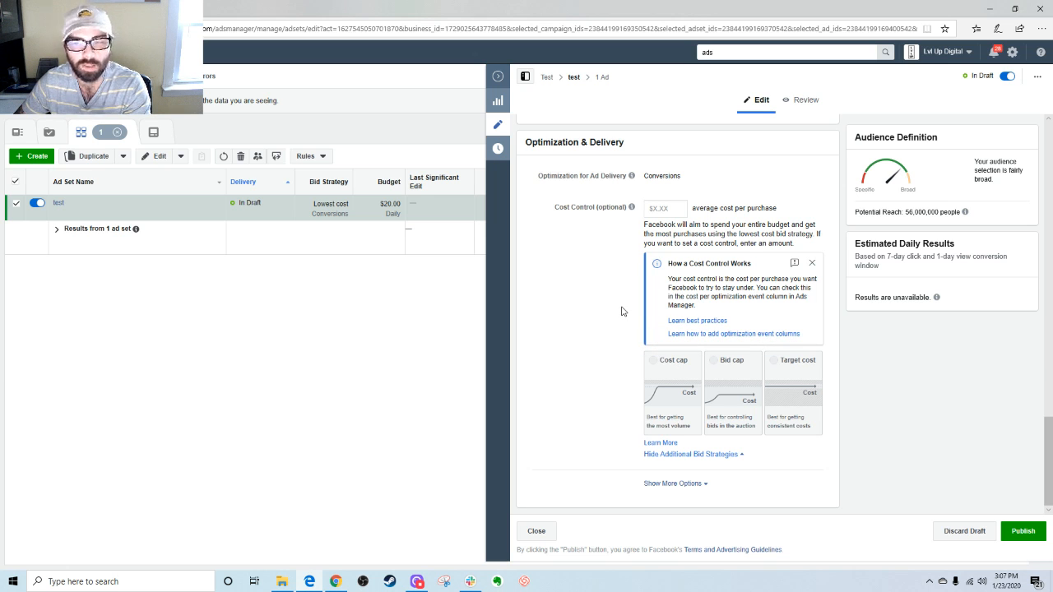
left_click(657, 212)
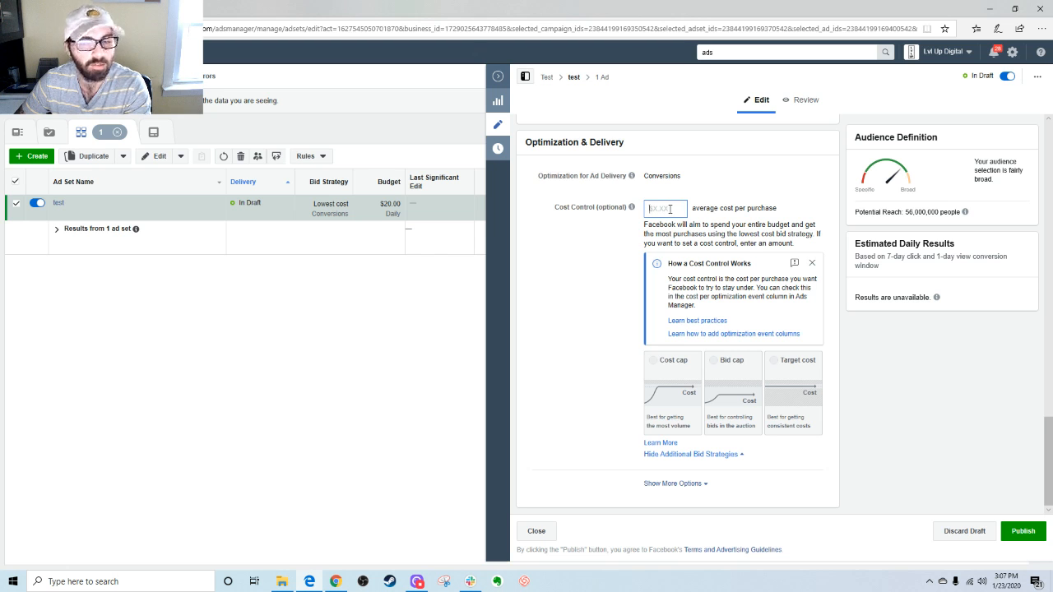
left_click(632, 255)
left_click(658, 211)
left_click(612, 264)
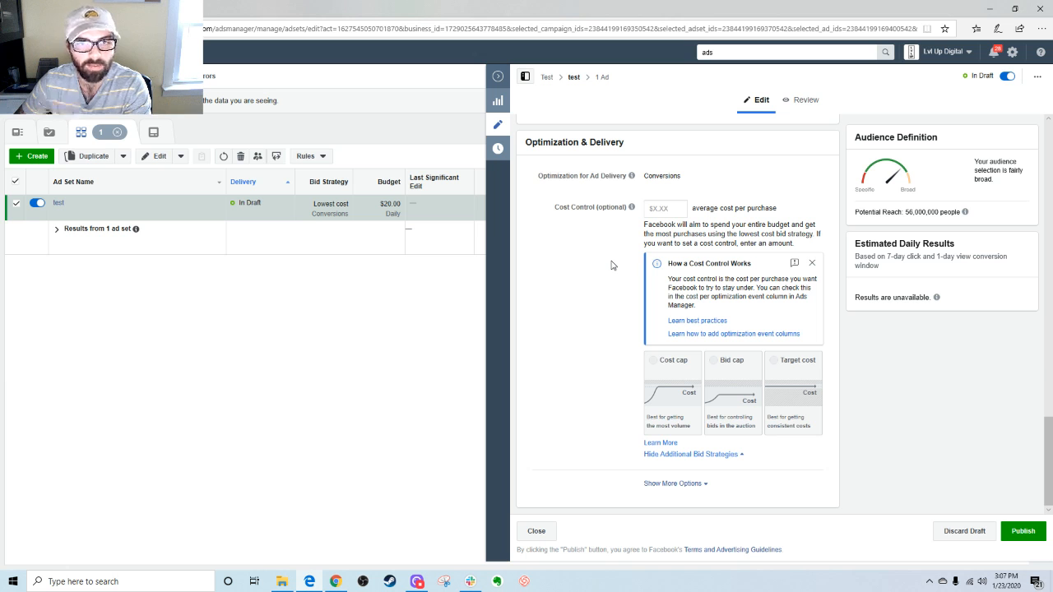
left_click(650, 214)
left_click(611, 260)
scroll(617, 263, "up", 2)
scroll(648, 412, "down", 2)
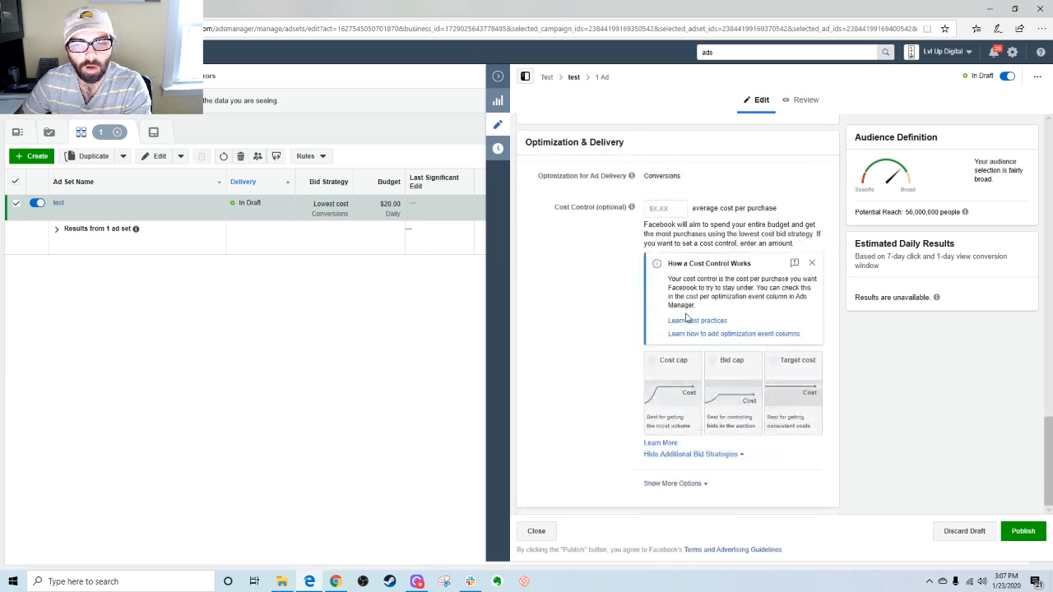
Step: Show more optimization and delivery options and examine the conversion window, charging and delivery type settings along with the cost control
left_click(689, 483)
scroll(622, 404, "down", 1)
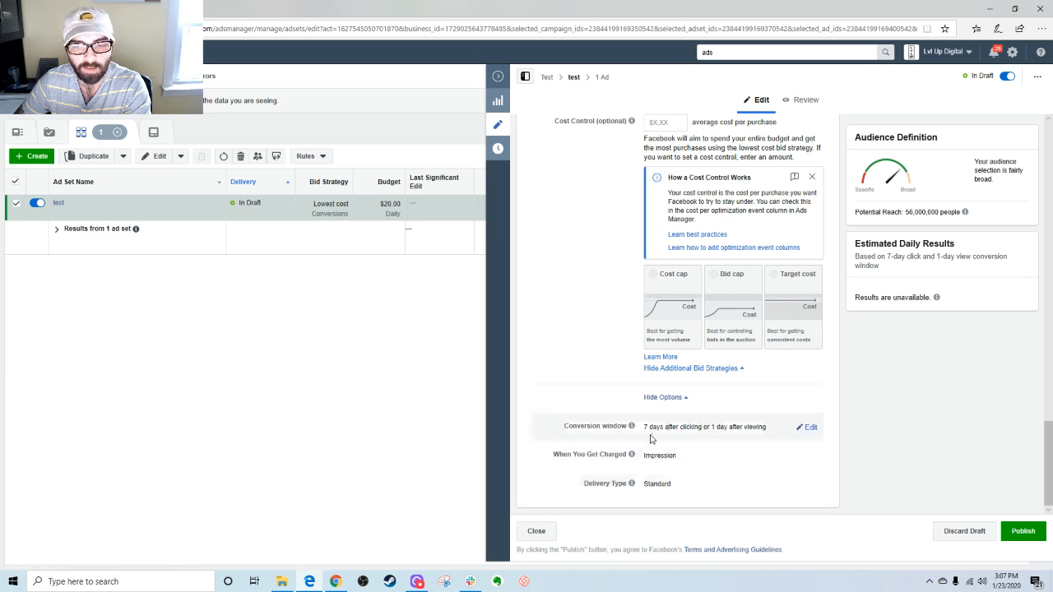
scroll(687, 437, "up", 3)
scroll(738, 239, "down", 3)
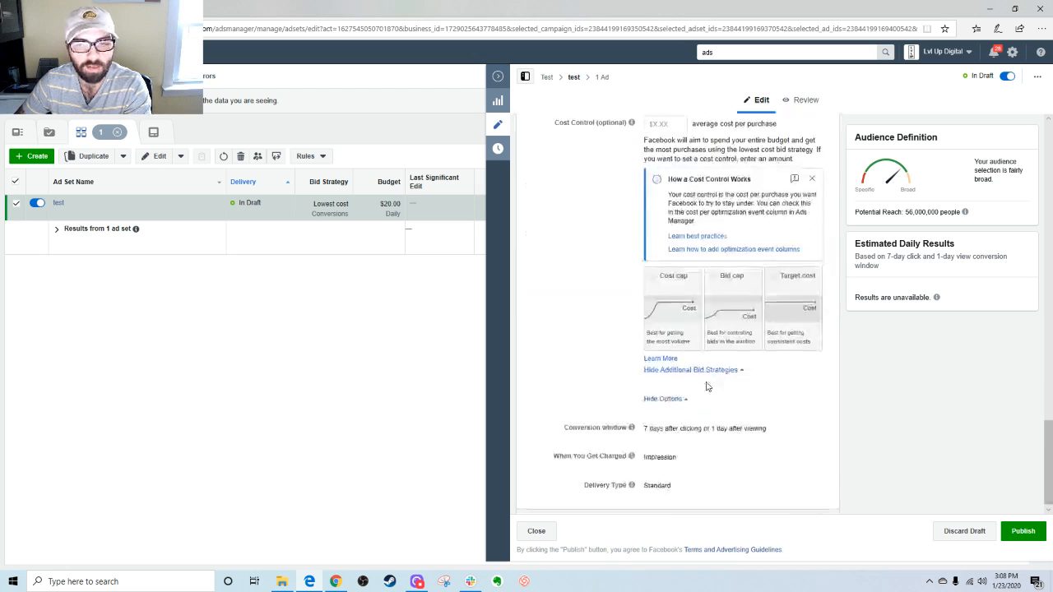
scroll(708, 358, "up", 3)
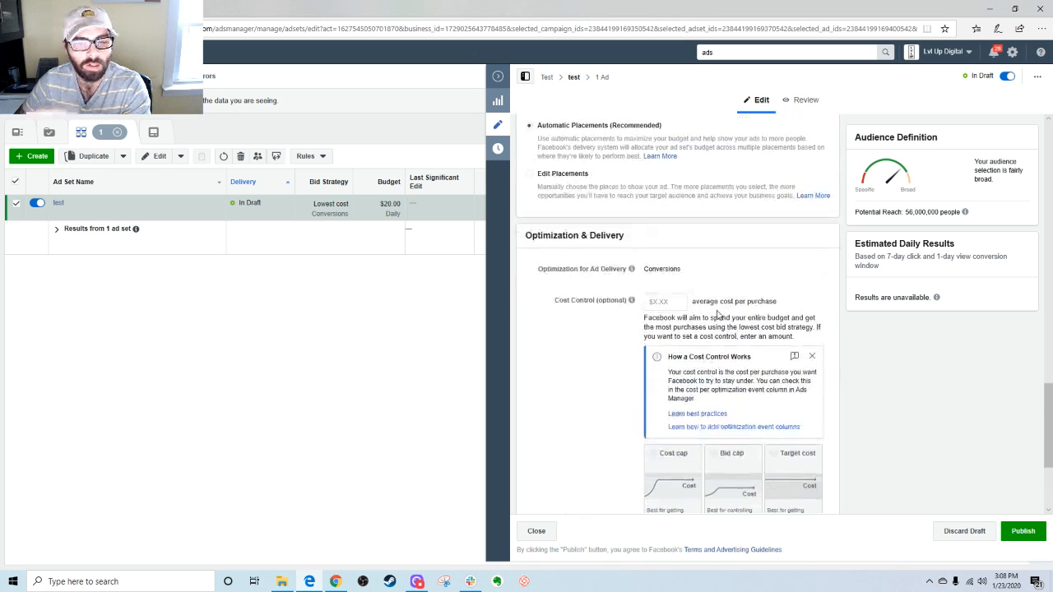
scroll(710, 356, "down", 2)
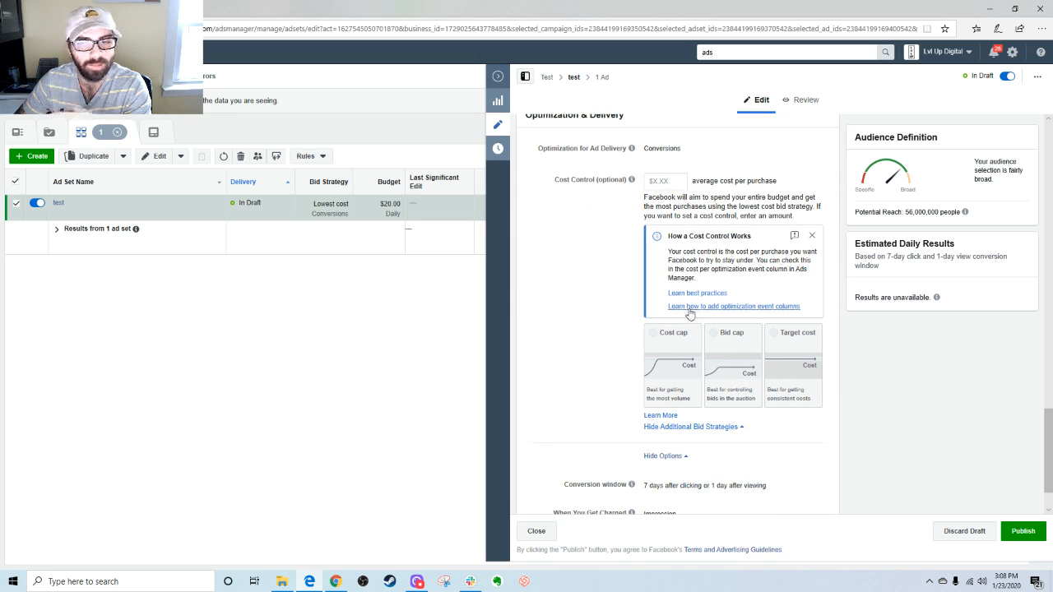
left_click(656, 182)
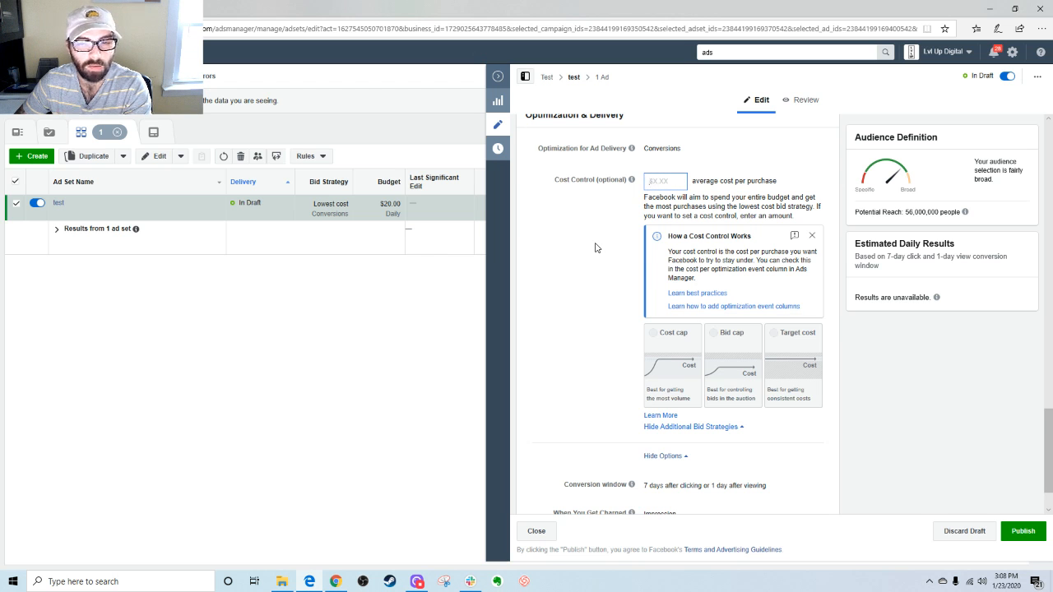
scroll(596, 247, "up", 1)
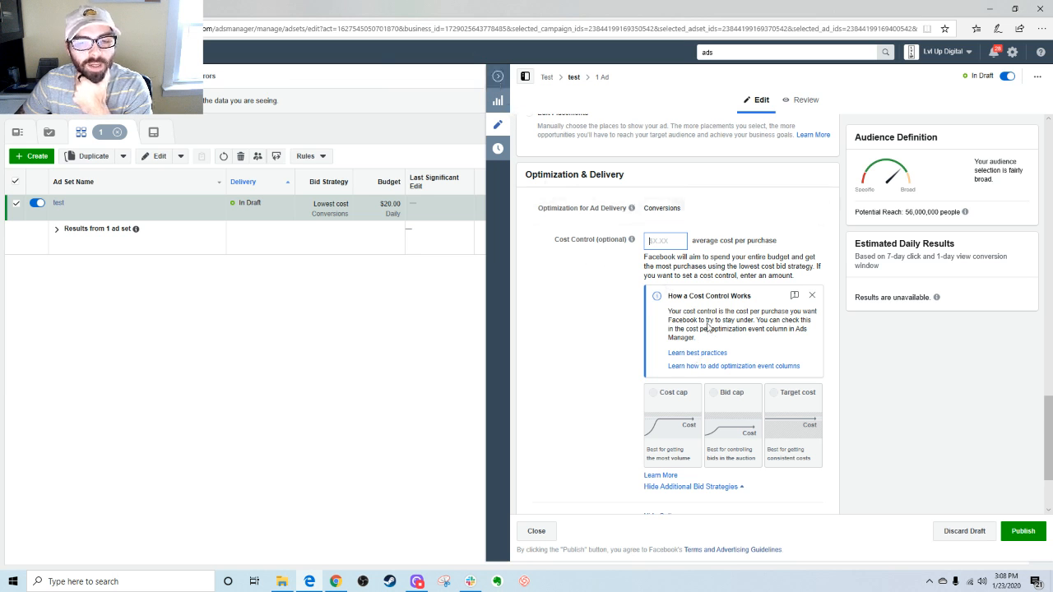
scroll(672, 327, "down", 2)
Step: Look back over the whole ad set, from the conversion event through location, age and detailed targeting to placement
scroll(673, 327, "up", 20)
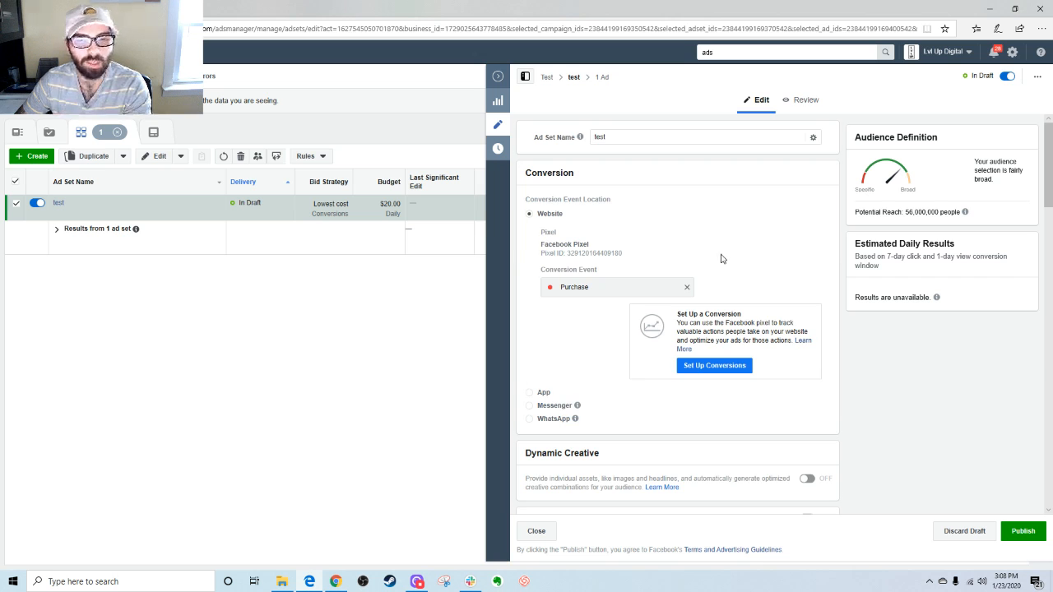
scroll(720, 259, "down", 10)
scroll(704, 287, "down", 4)
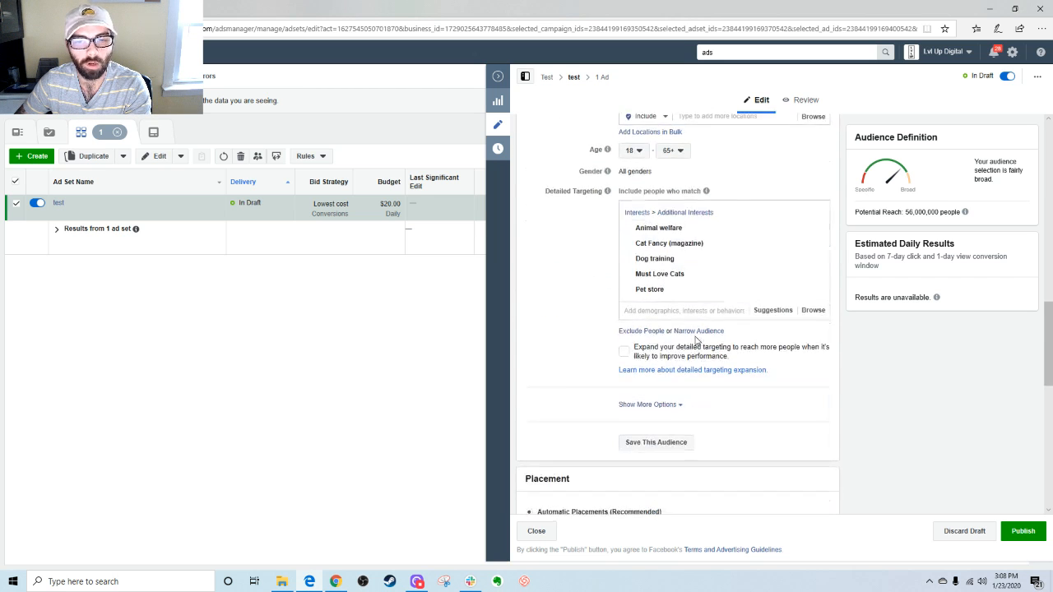
scroll(696, 340, "up", 6)
scroll(719, 337, "down", 7)
scroll(688, 211, "up", 1)
scroll(689, 329, "down", 3)
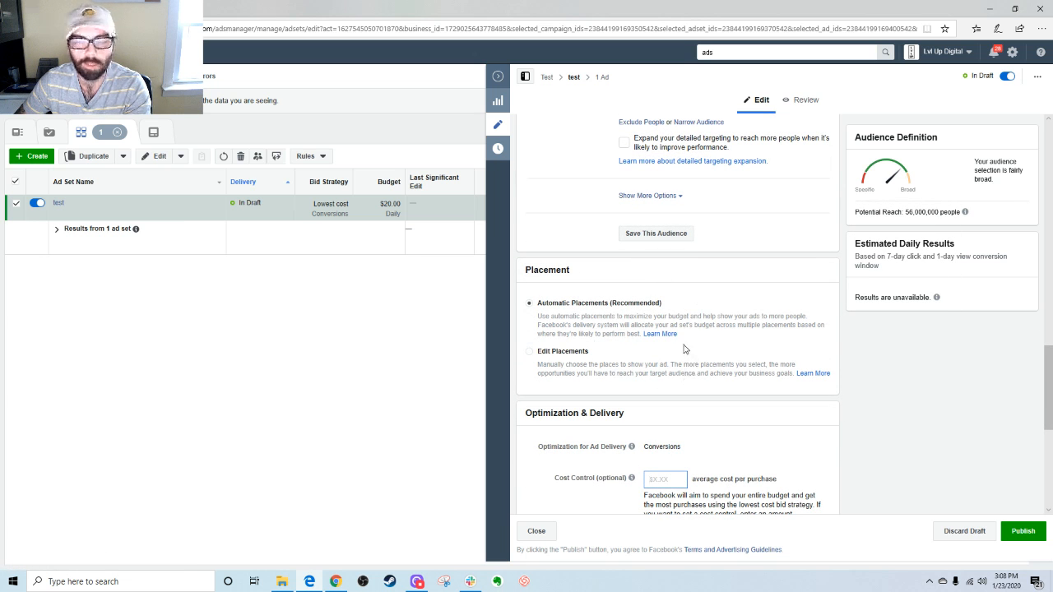
scroll(661, 312, "up", 3)
mouse_move(702, 218)
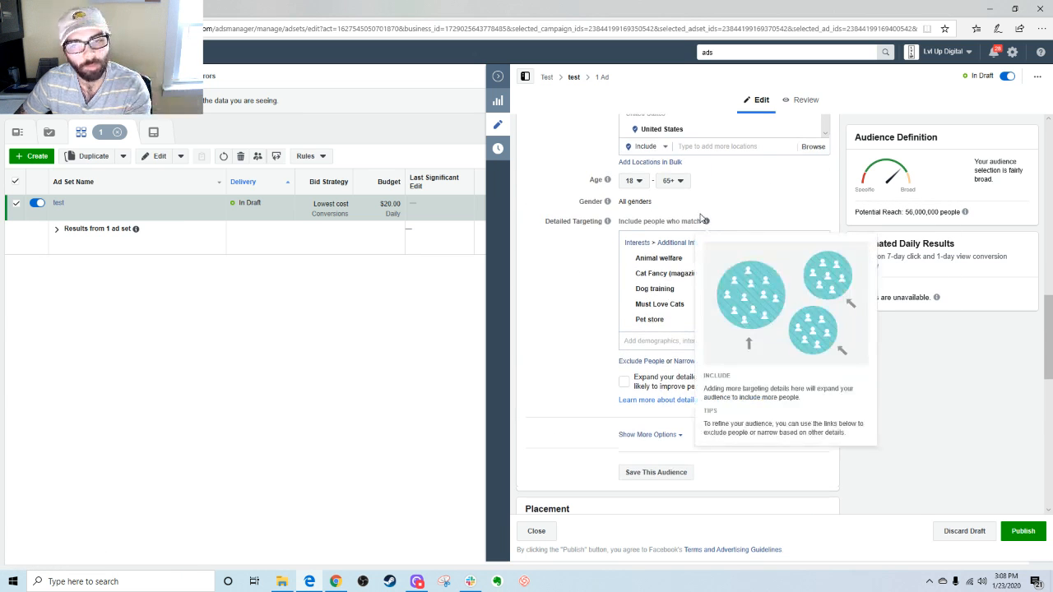
scroll(608, 385, "up", 2)
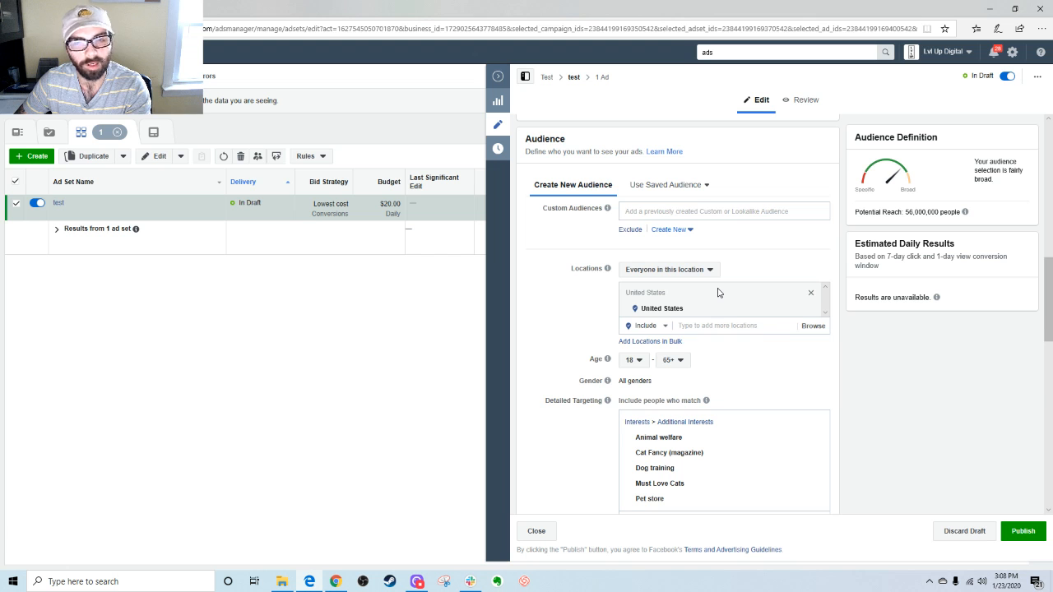
scroll(567, 247, "up", 7)
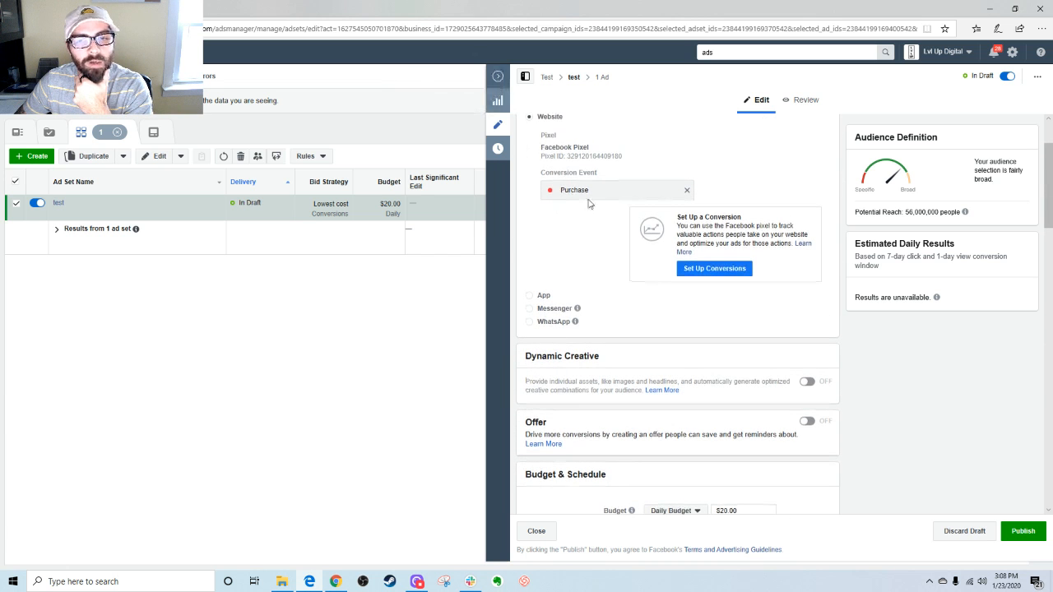
Step: Close the ad set editor and open the draft ad "test" for editing
left_click(497, 75)
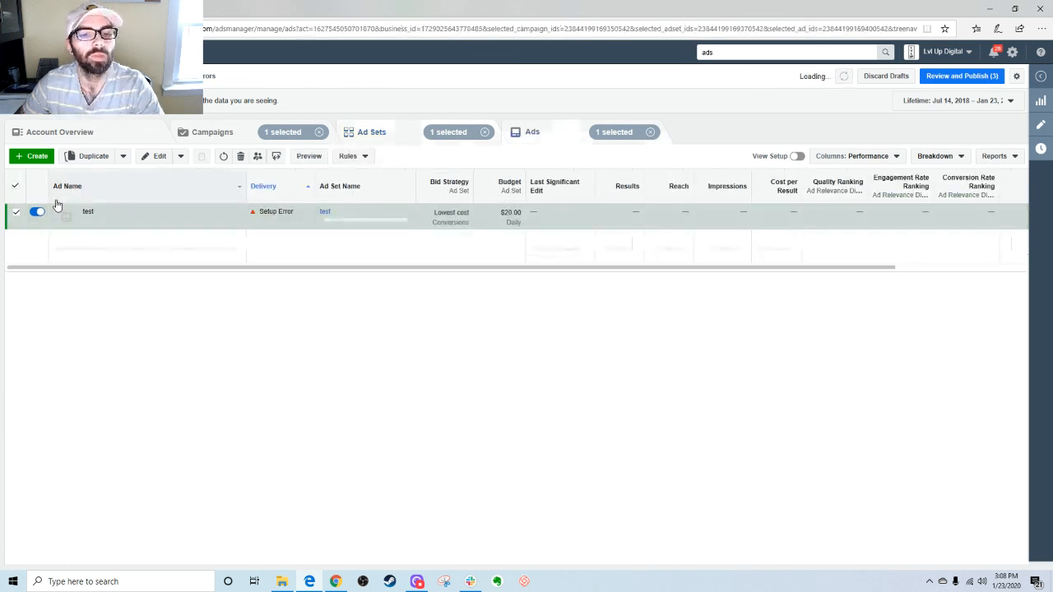
left_click(159, 158)
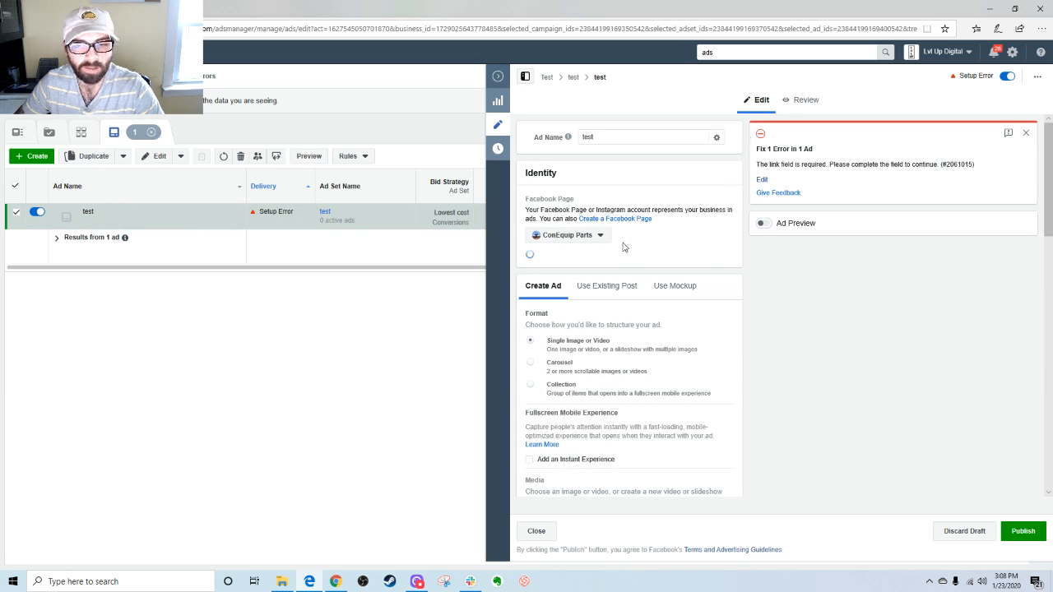
Step: Look through the Facebook Pages of 10X Productions that are available for the ad's identity
left_click(600, 235)
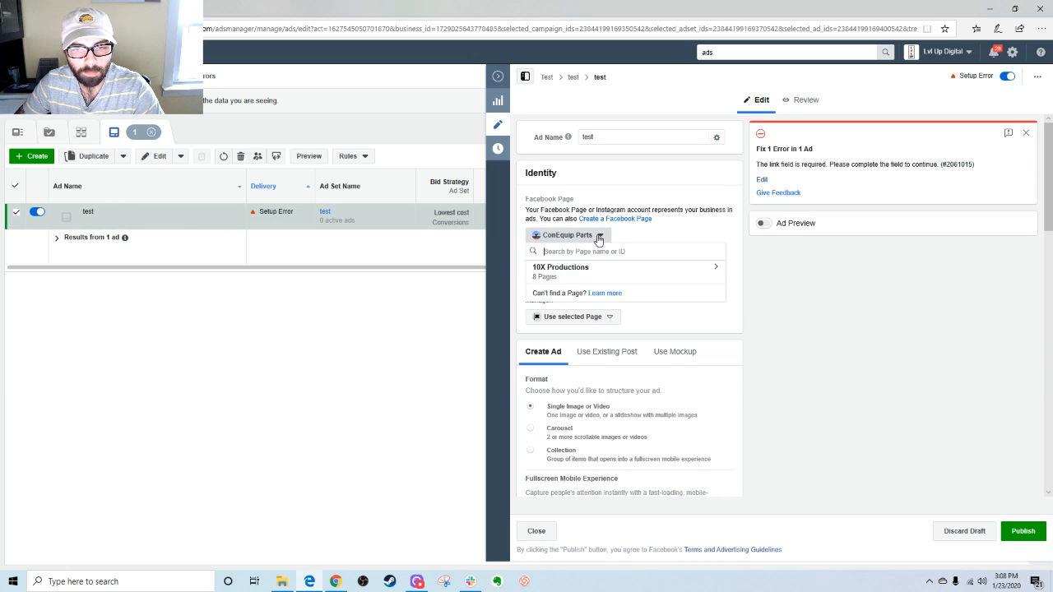
left_click(566, 274)
scroll(594, 316, "down", 2)
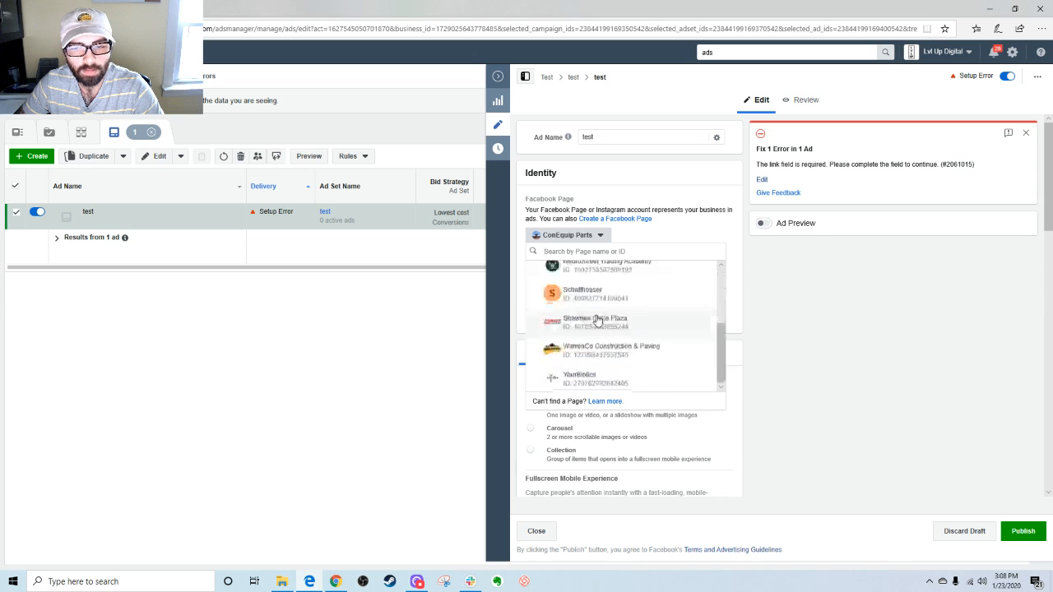
scroll(592, 328, "up", 2)
left_click(727, 306)
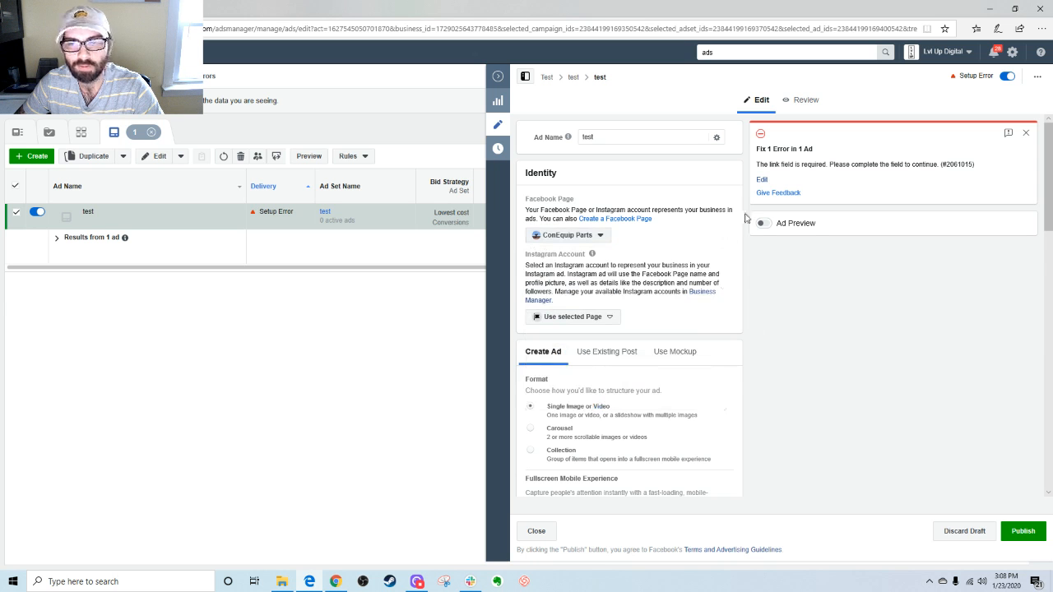
Step: Rename the ad as "C1 - Image 1"
scroll(745, 233, "down", 3)
scroll(744, 233, "up", 1)
scroll(718, 189, "down", 1)
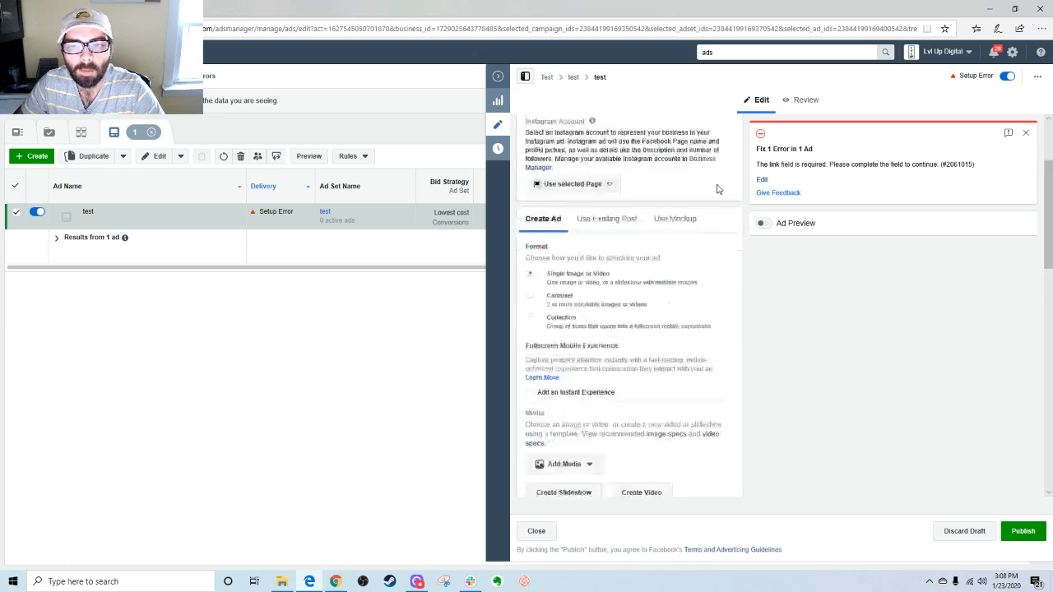
scroll(732, 209, "up", 3)
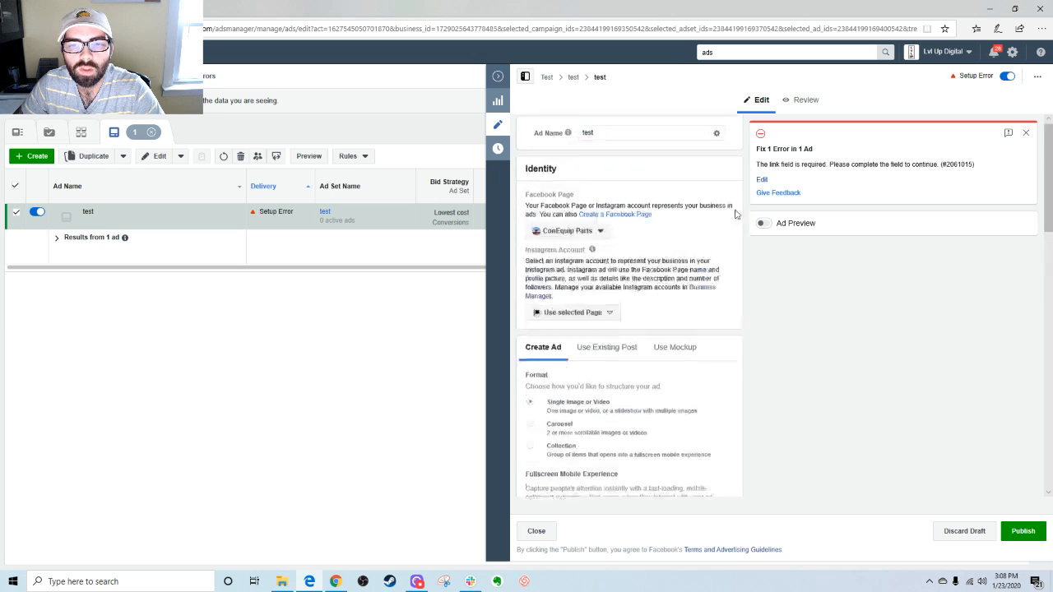
double_click(588, 136)
type("C1 - Image 1")
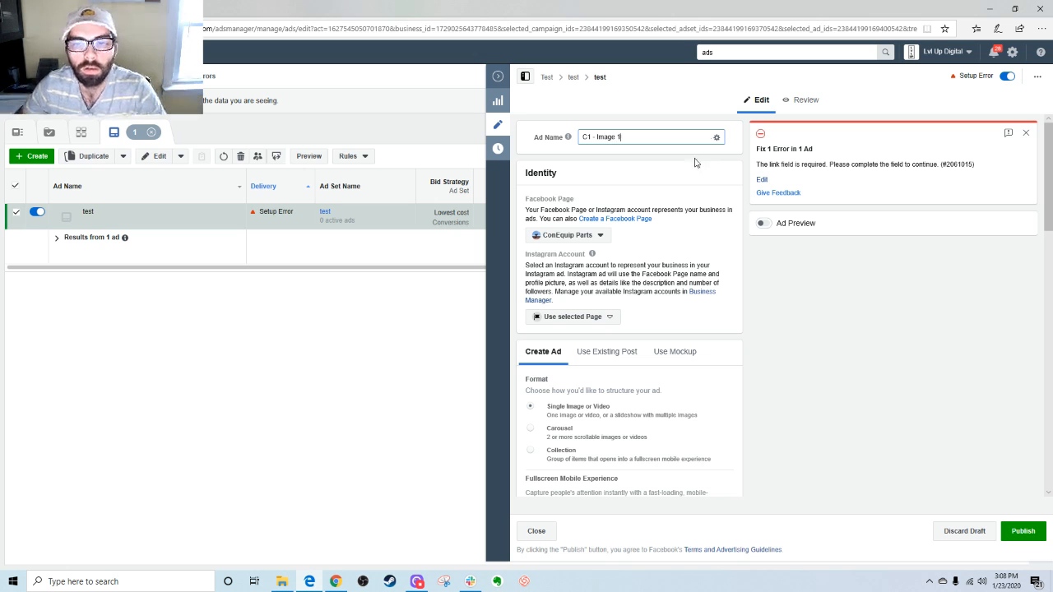
left_click(637, 166)
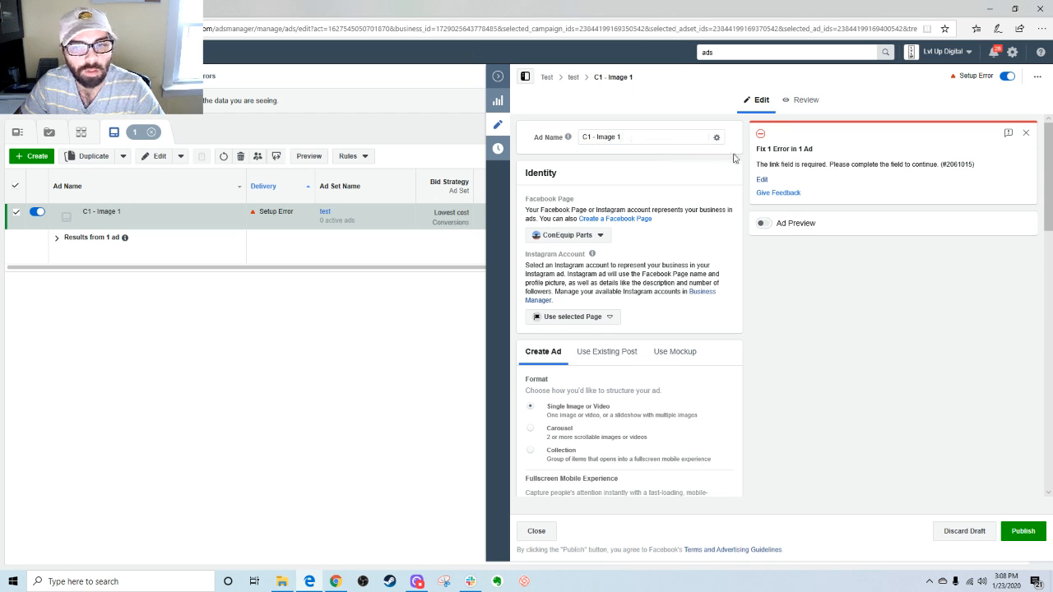
Step: Examine the ad's format and media options, open the recommended image specs page and close it again
scroll(727, 165, "down", 3)
scroll(714, 179, "up", 1)
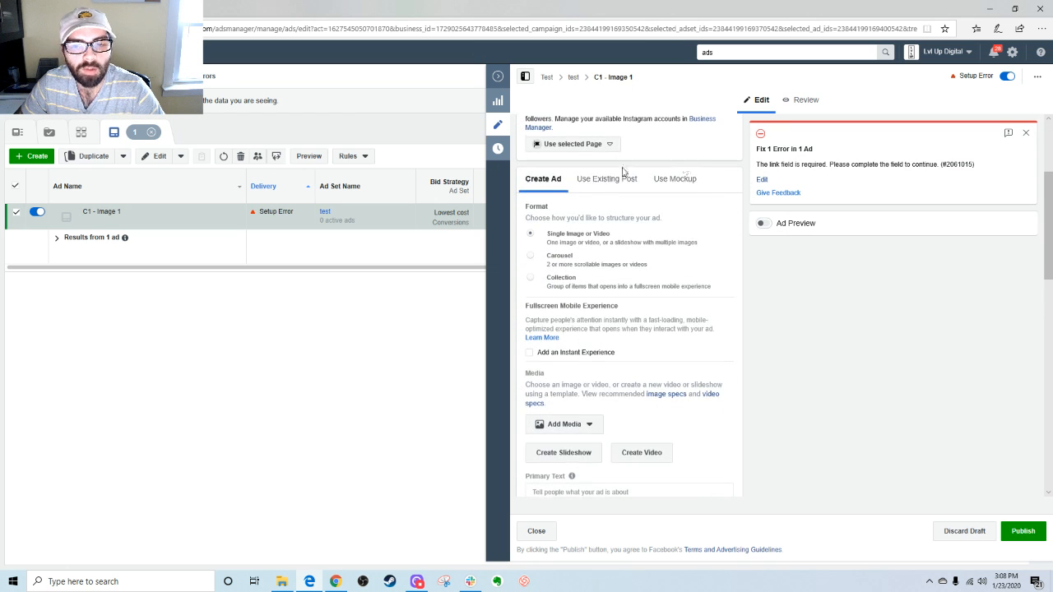
scroll(623, 244, "down", 1)
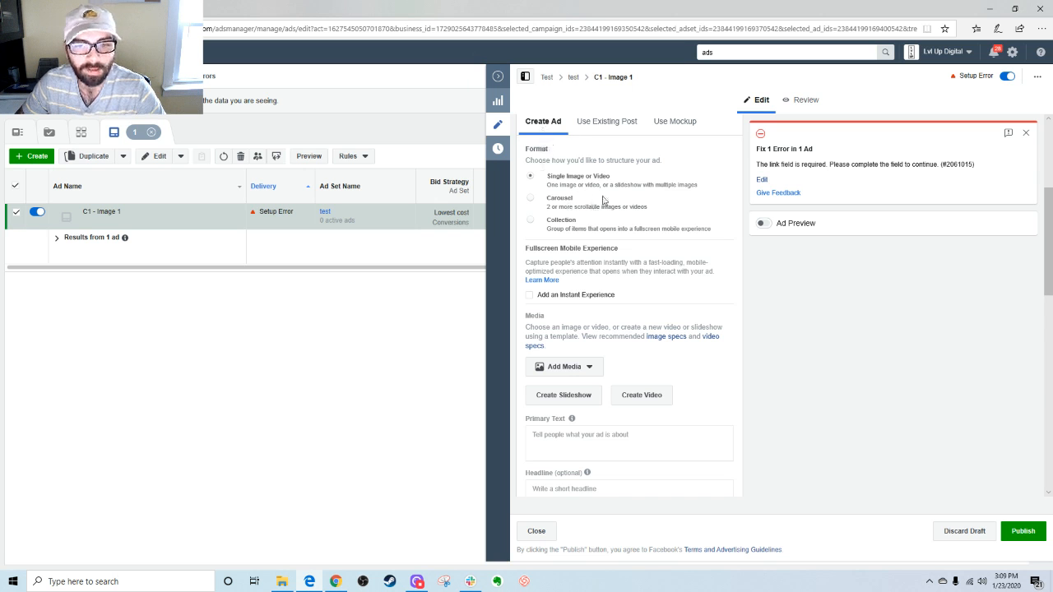
scroll(613, 218, "down", 2)
left_click(589, 255)
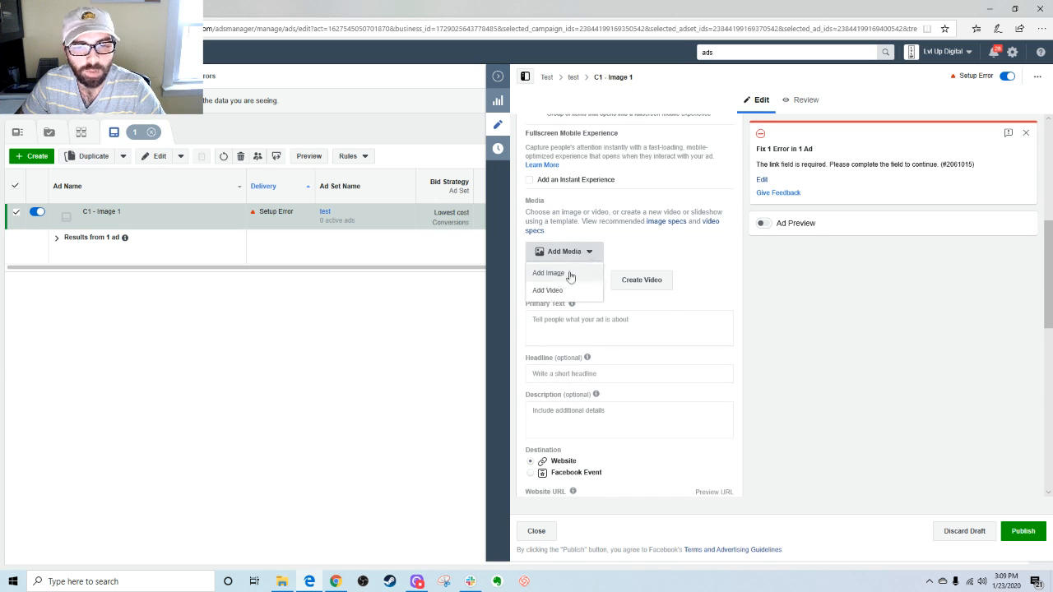
left_click(655, 222)
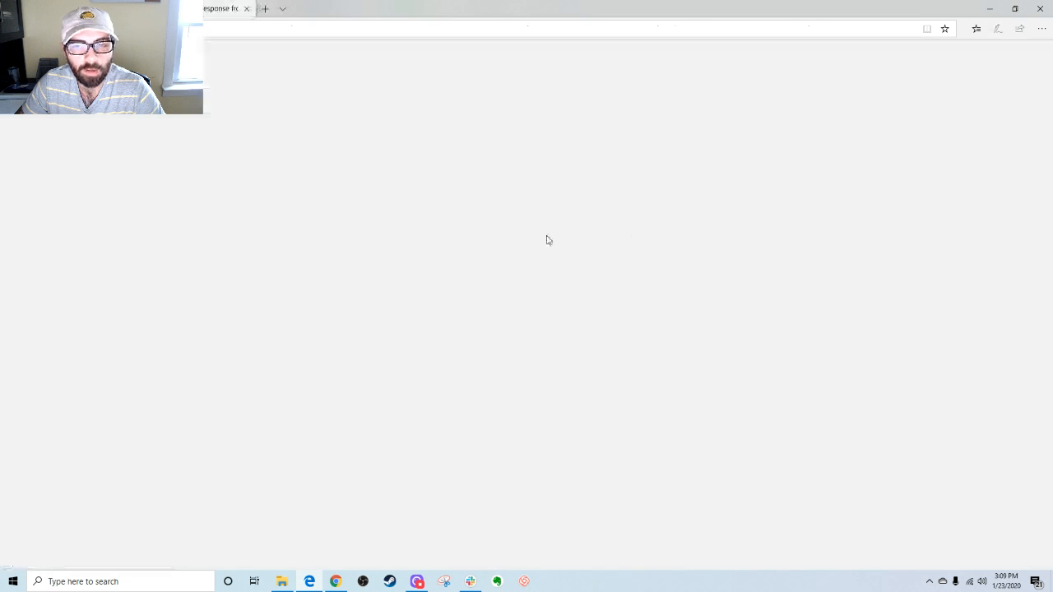
left_click(244, 10)
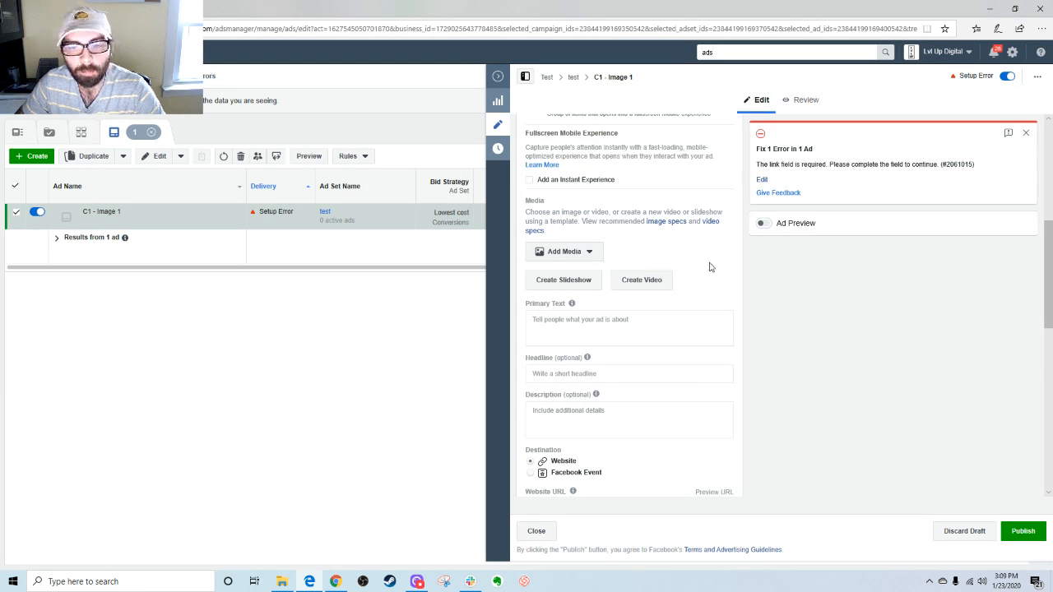
Step: Turn on the ad preview and set the ad's website URL to google.com
scroll(739, 267, "down", 1)
left_click(587, 263)
scroll(608, 244, "up", 1)
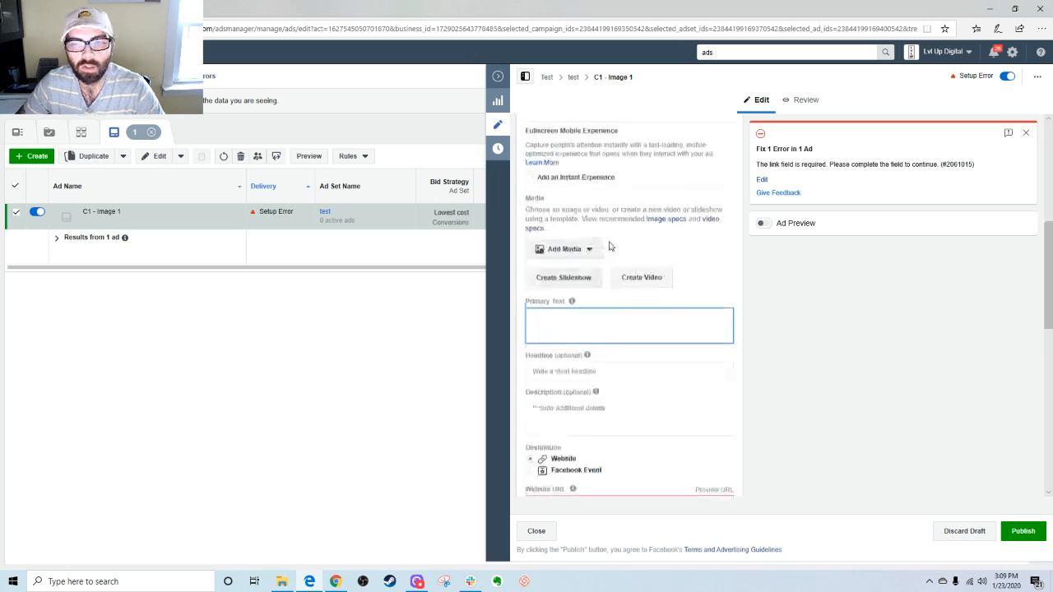
scroll(620, 305, "down", 3)
left_click(574, 334)
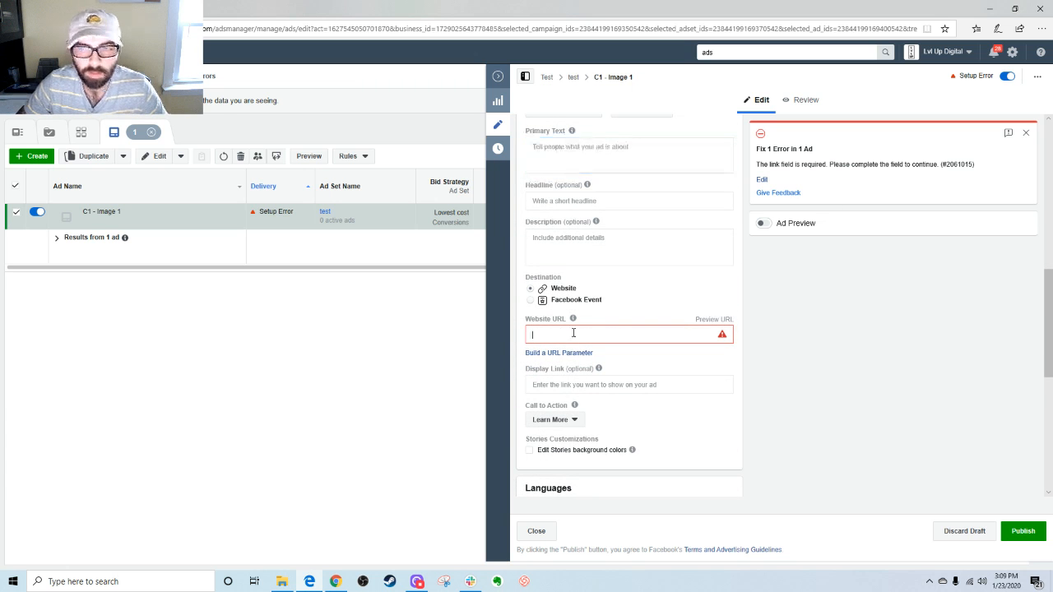
scroll(642, 304, "up", 3)
left_click(762, 222)
scroll(662, 321, "down", 2)
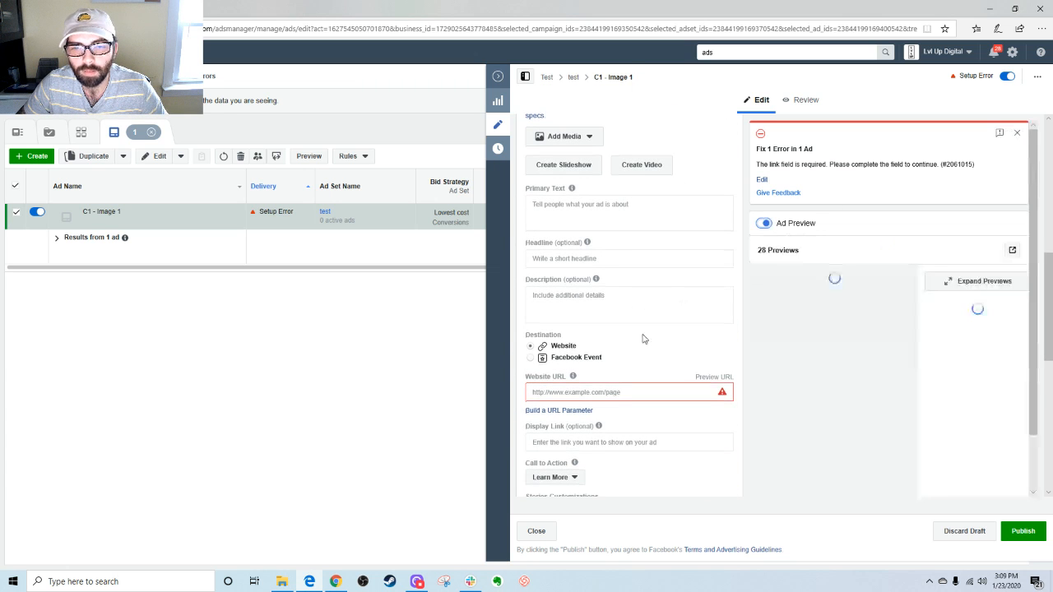
left_click(600, 391)
type("google.com")
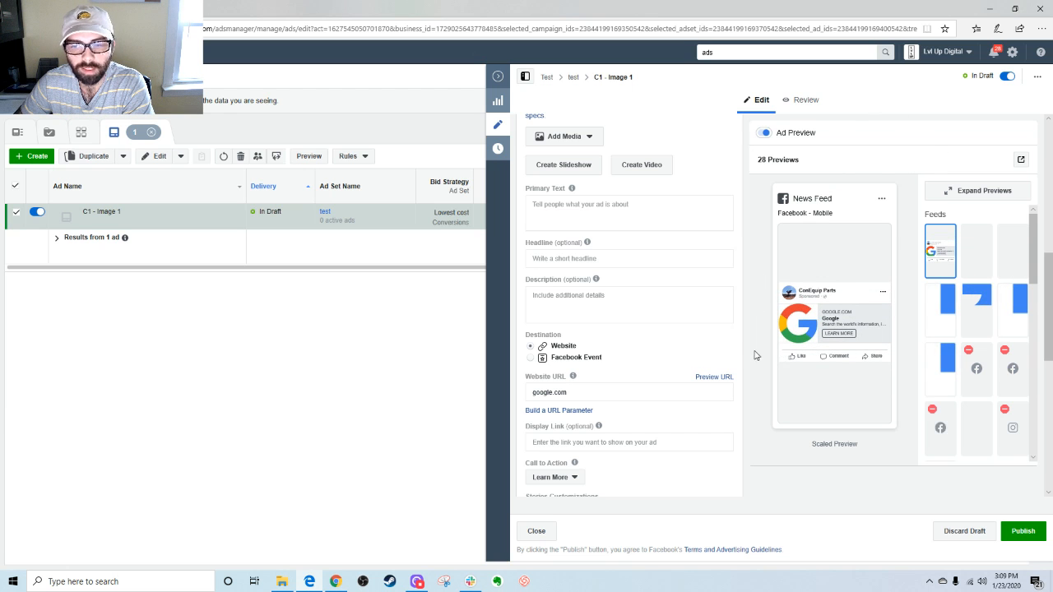
Step: Set the primary text to "Ad copy" and the headline to "Headline", and check them in the Facebook desktop News Feed preview
left_click(576, 204)
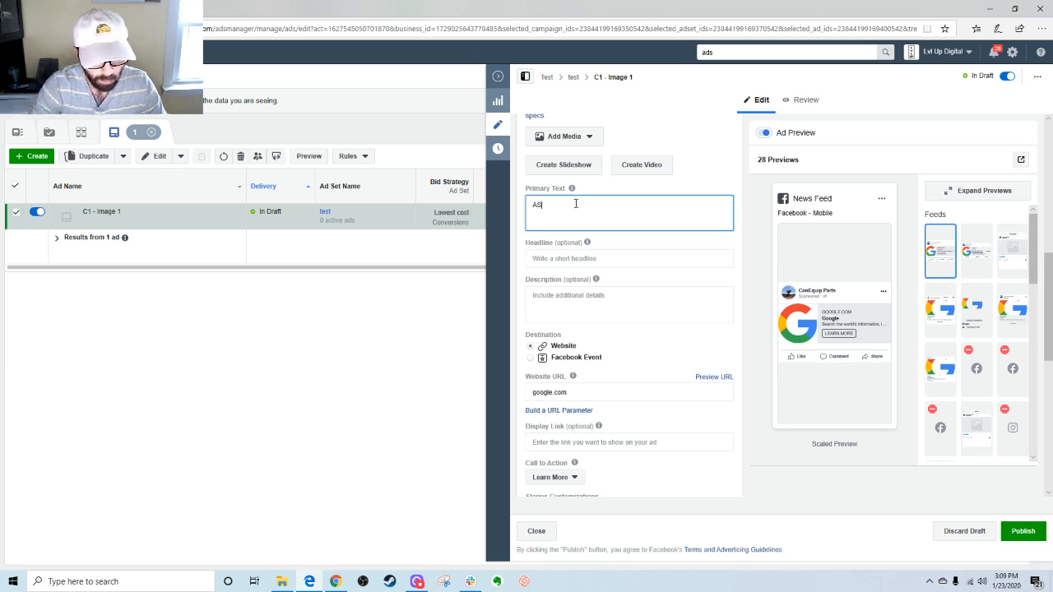
type("Ad copy")
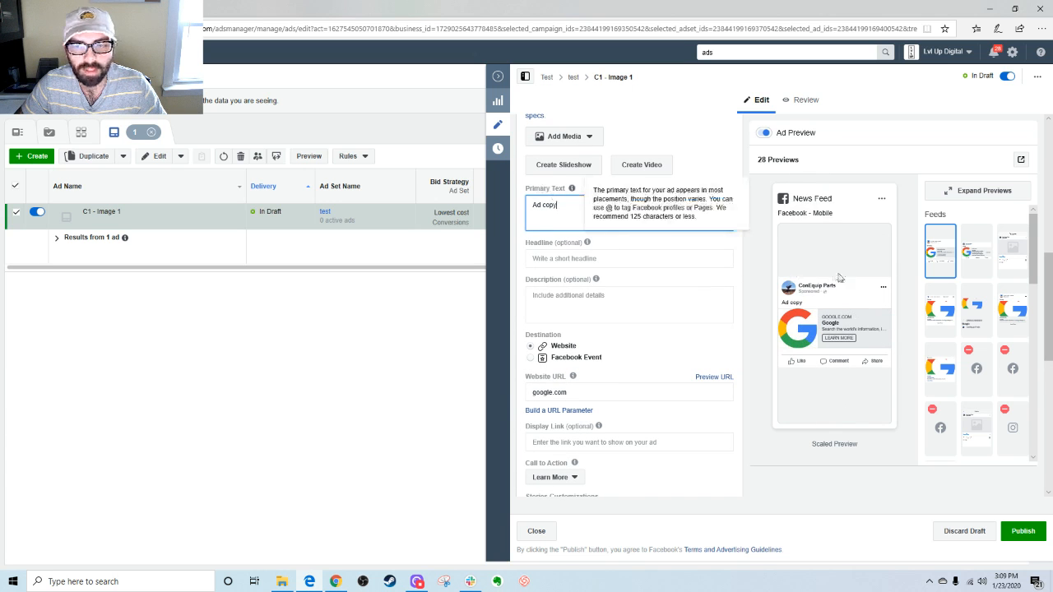
left_click(559, 257)
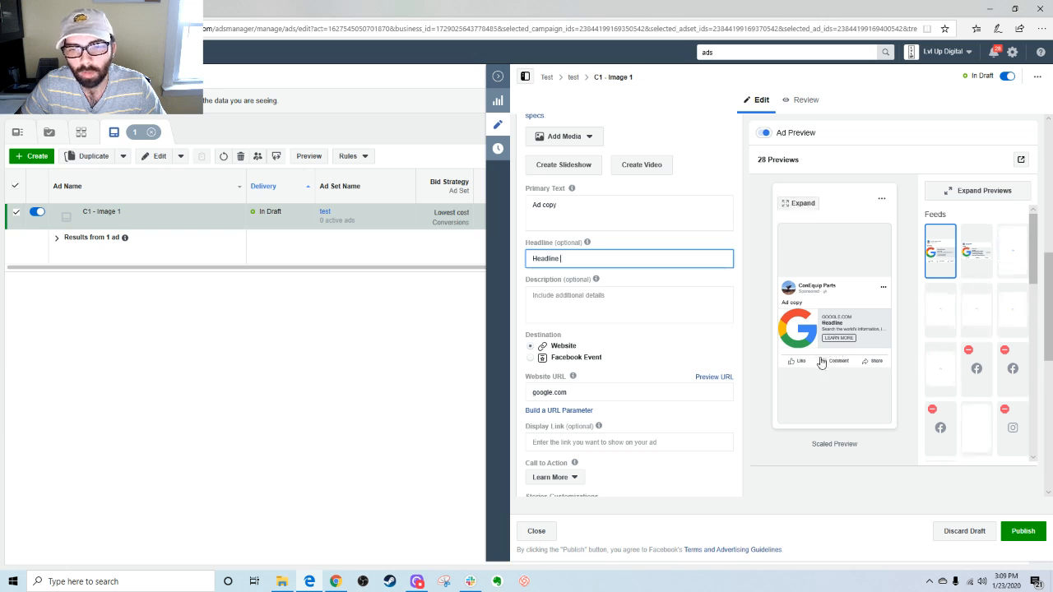
left_click(986, 260)
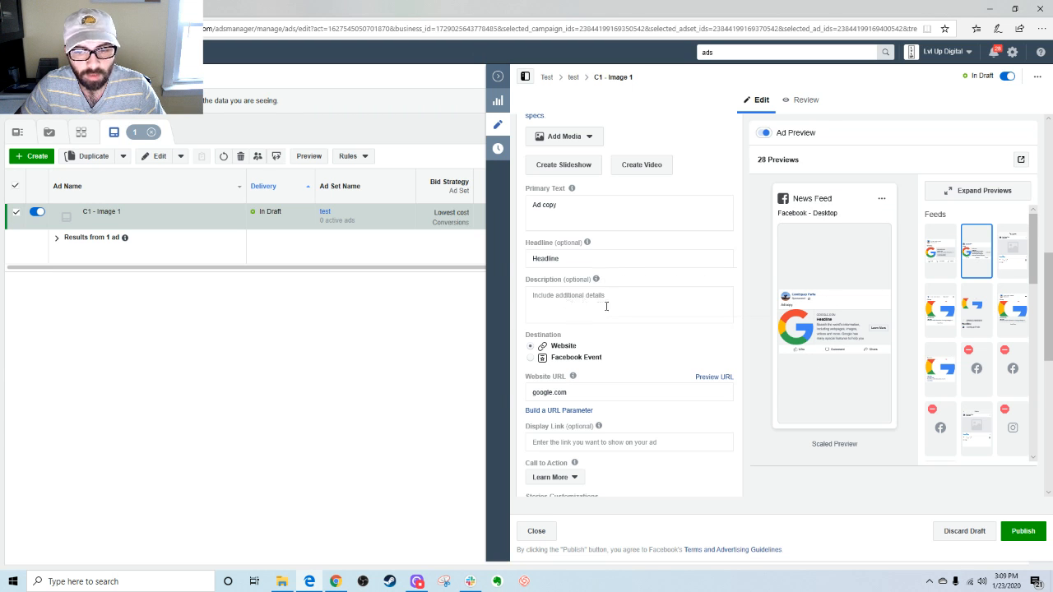
scroll(606, 306, "up", 1)
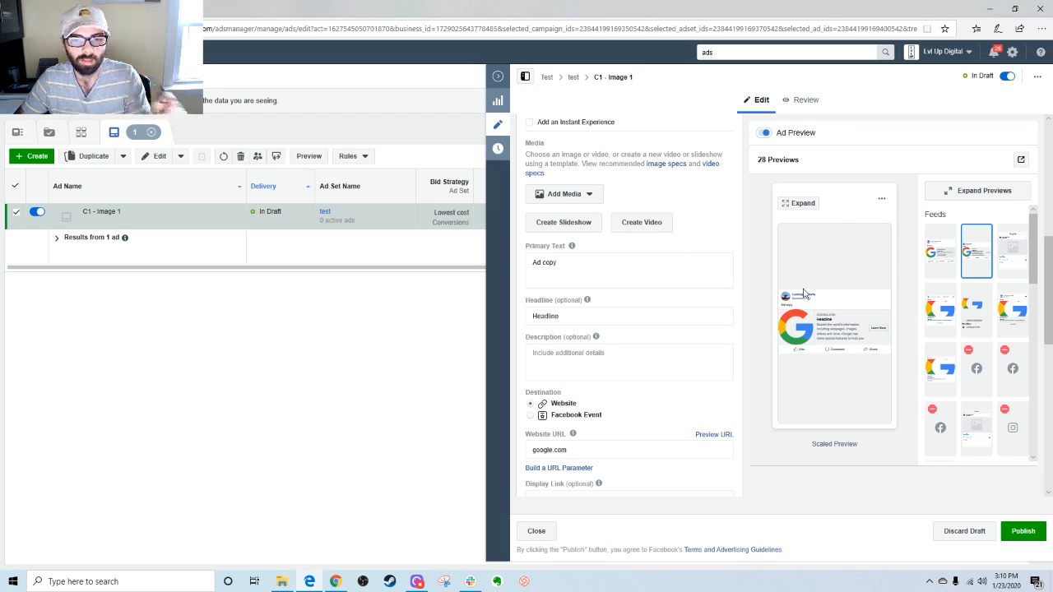
Step: Look through the available call to action choices for the ad, from No Button and Learn More to Shop Now
scroll(618, 337, "down", 5)
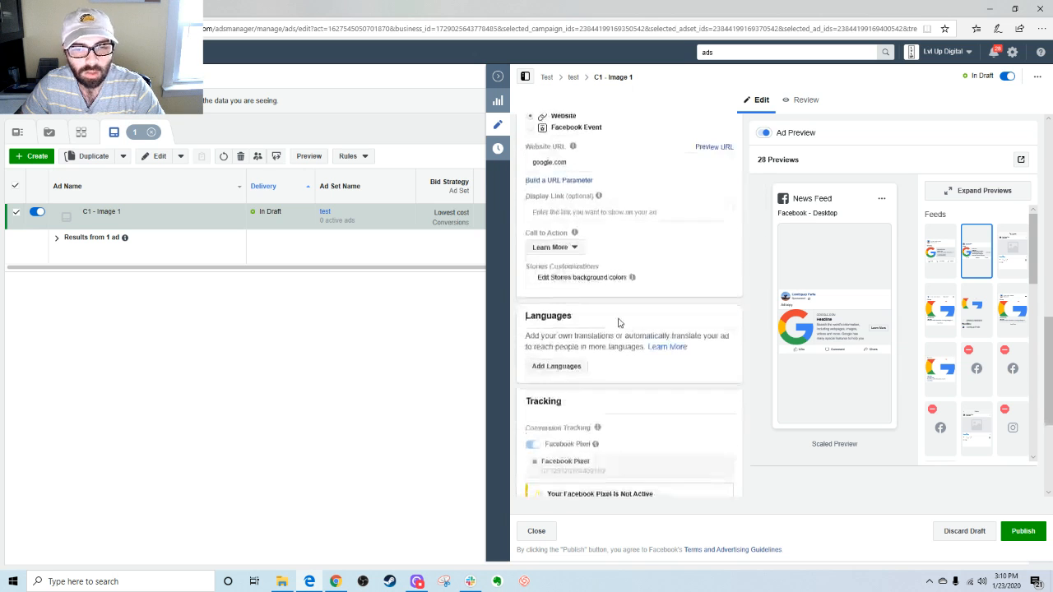
left_click(568, 248)
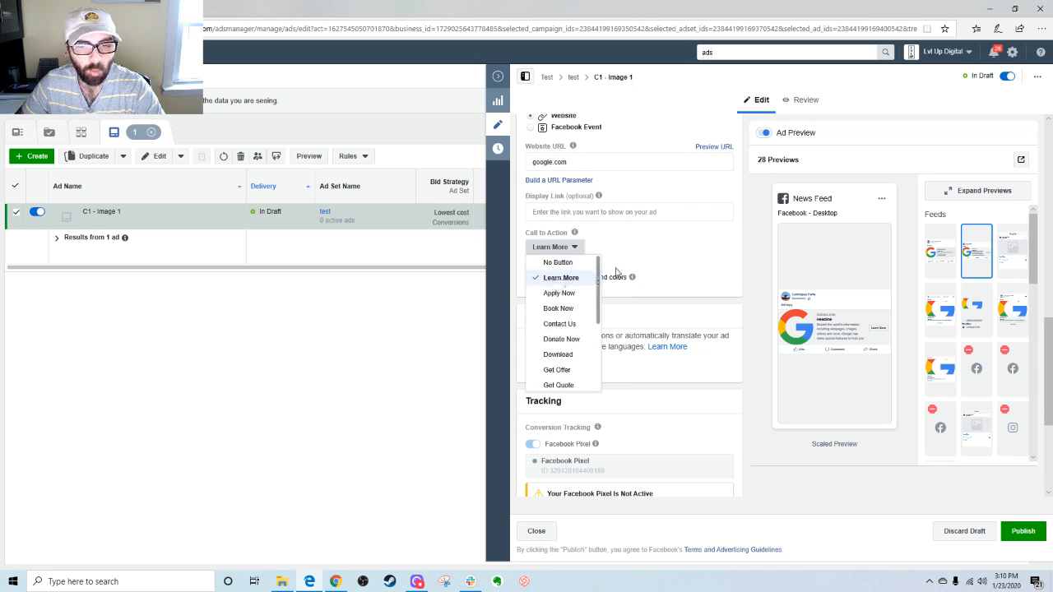
left_click(611, 248)
left_click(563, 246)
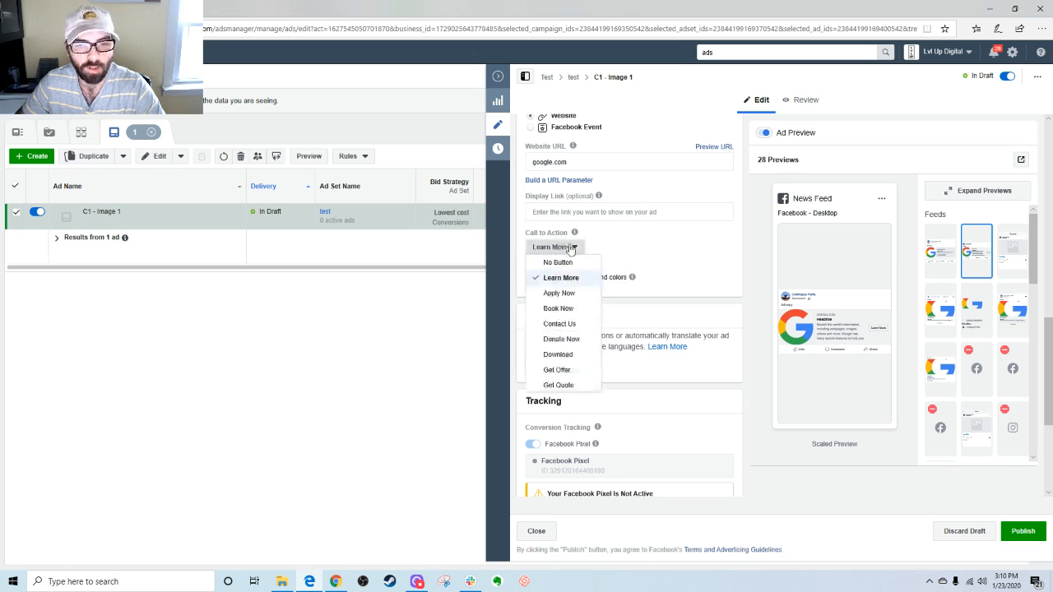
scroll(580, 303, "down", 2)
scroll(578, 363, "down", 3)
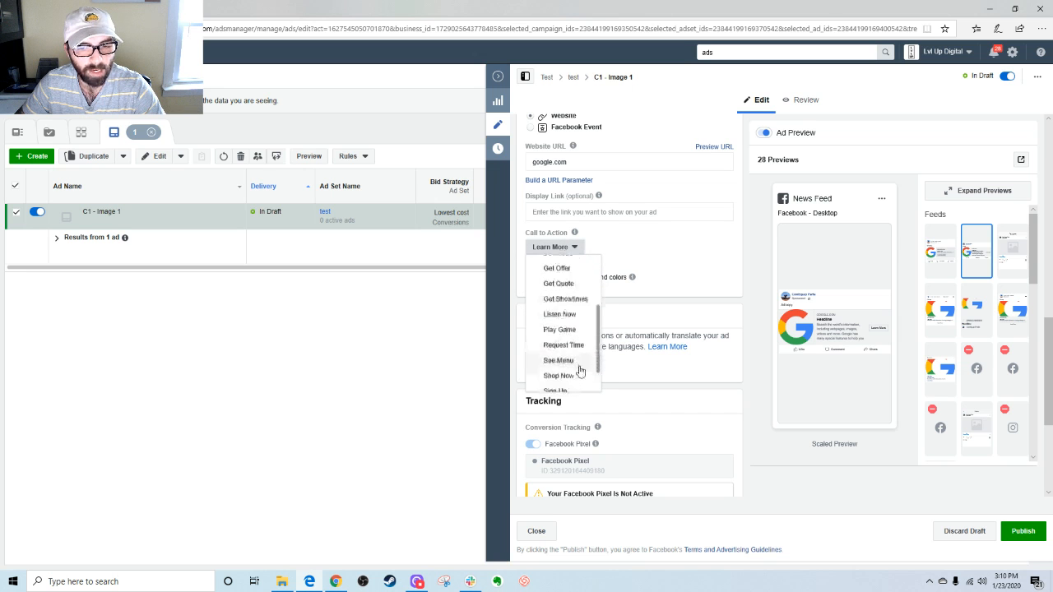
left_click(656, 264)
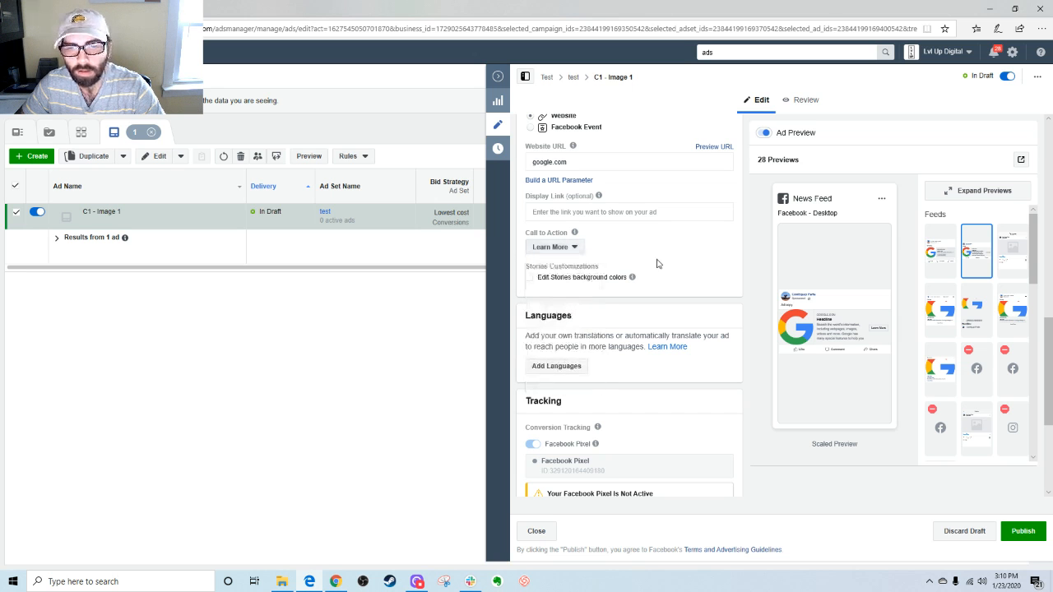
Step: Enter the placeholder text "ngfrkebghres" as the ad's description
scroll(625, 238, "up", 3)
left_click(586, 296)
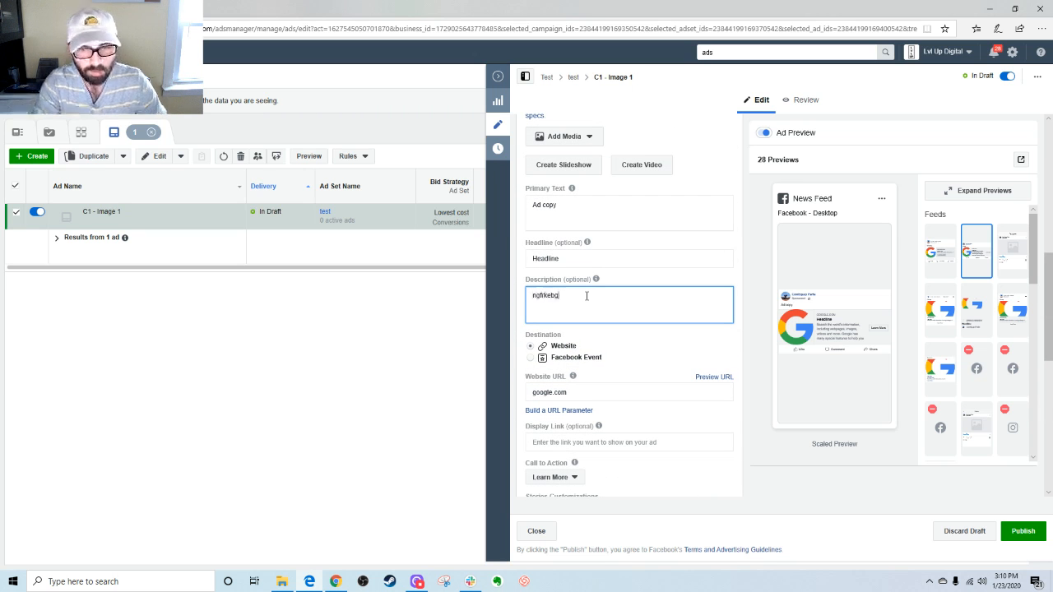
left_click(668, 282)
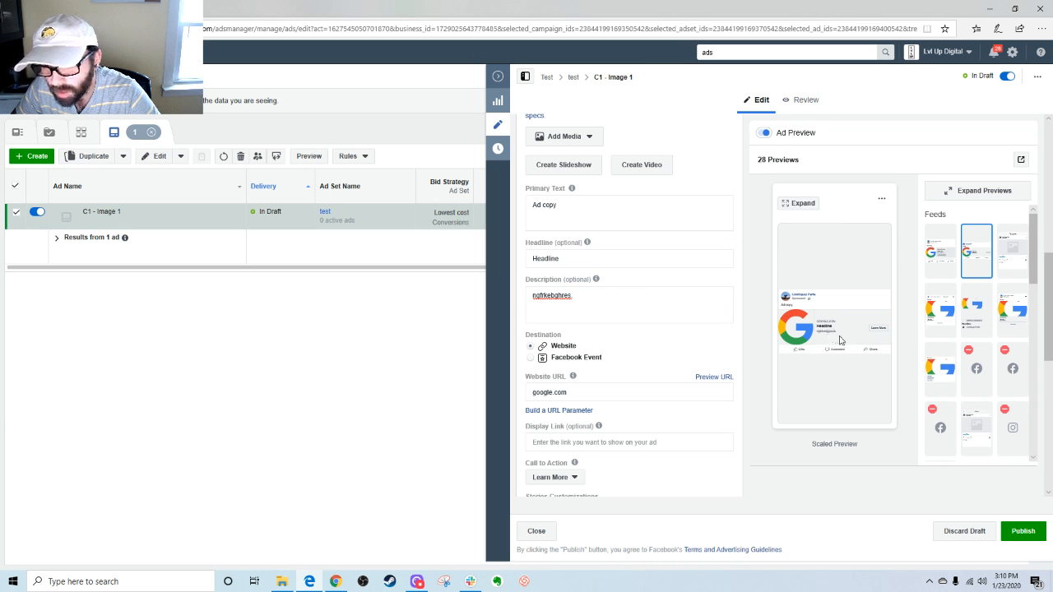
Step: Add the red 700 × 700 "Time to spring clean..." picture from the account images as the ad's media
scroll(622, 277, "up", 3)
left_click(581, 371)
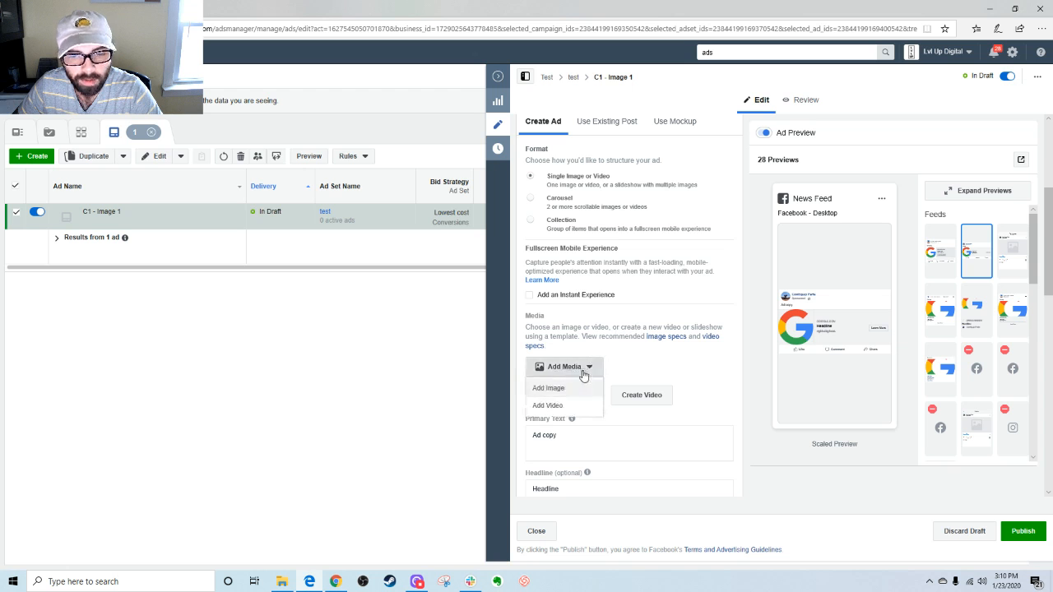
left_click(548, 388)
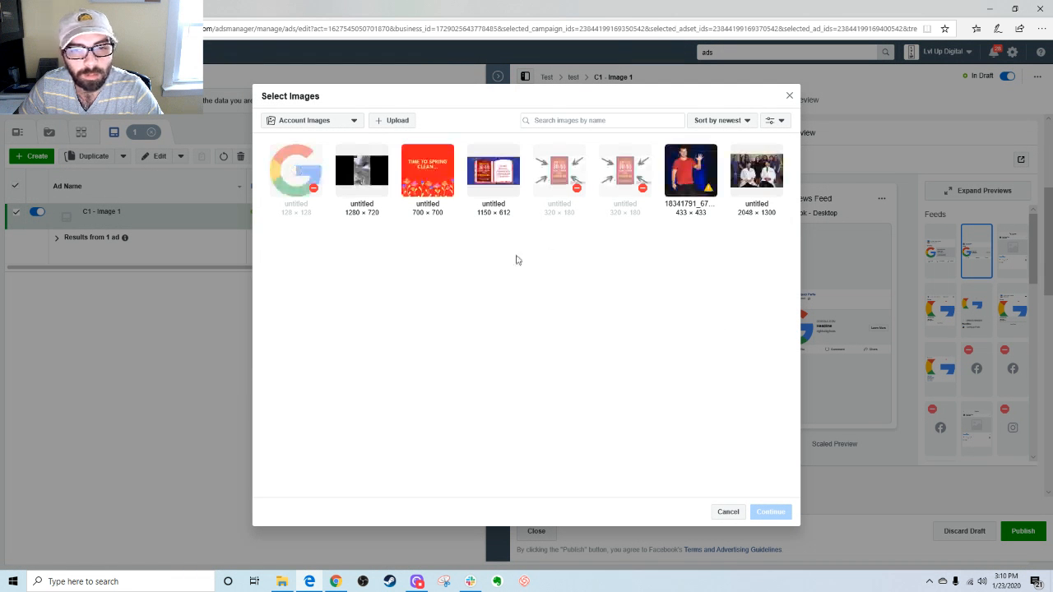
left_click(427, 157)
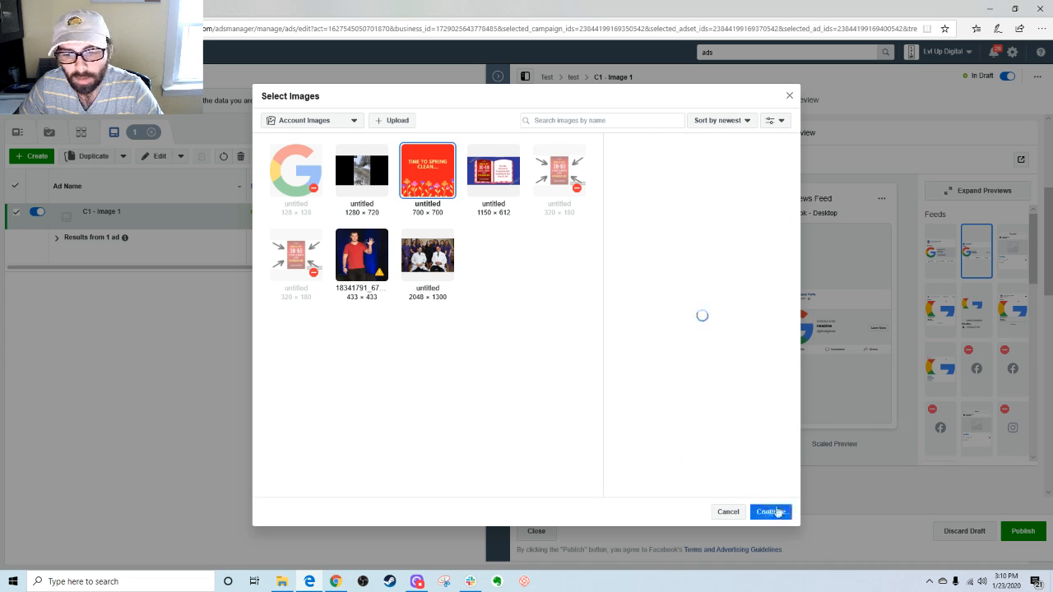
left_click(769, 510)
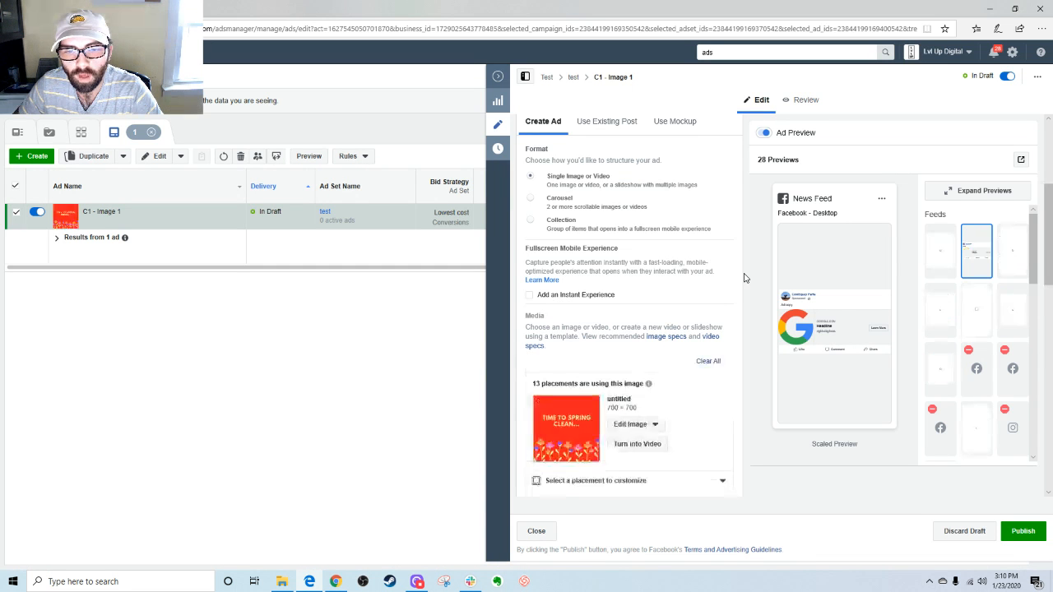
Step: Preview the ad with its new picture in the Facebook mobile News Feed placement
scroll(744, 278, "down", 3)
scroll(746, 276, "down", 1)
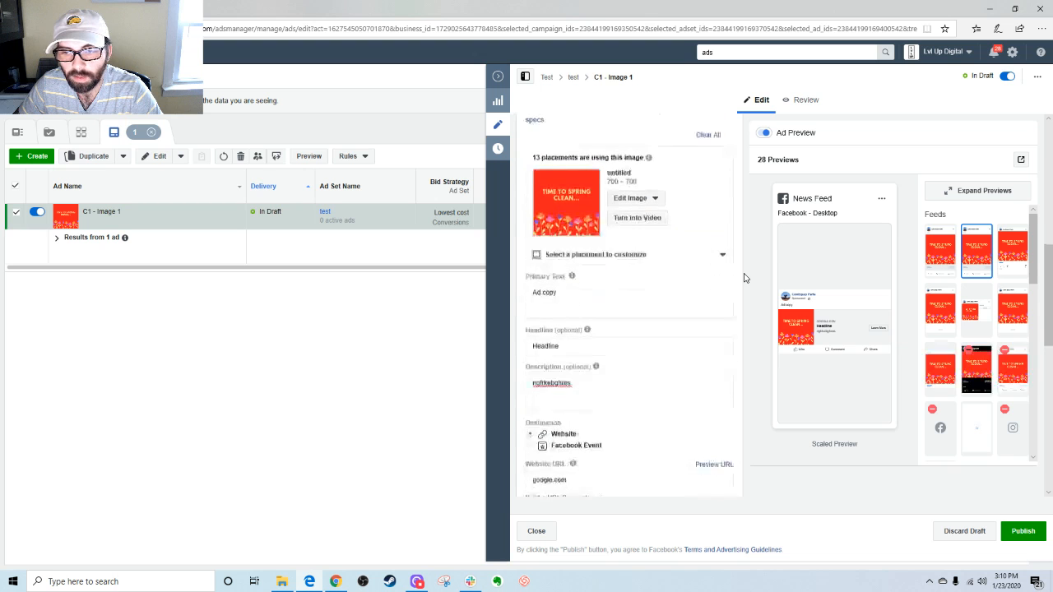
left_click(945, 250)
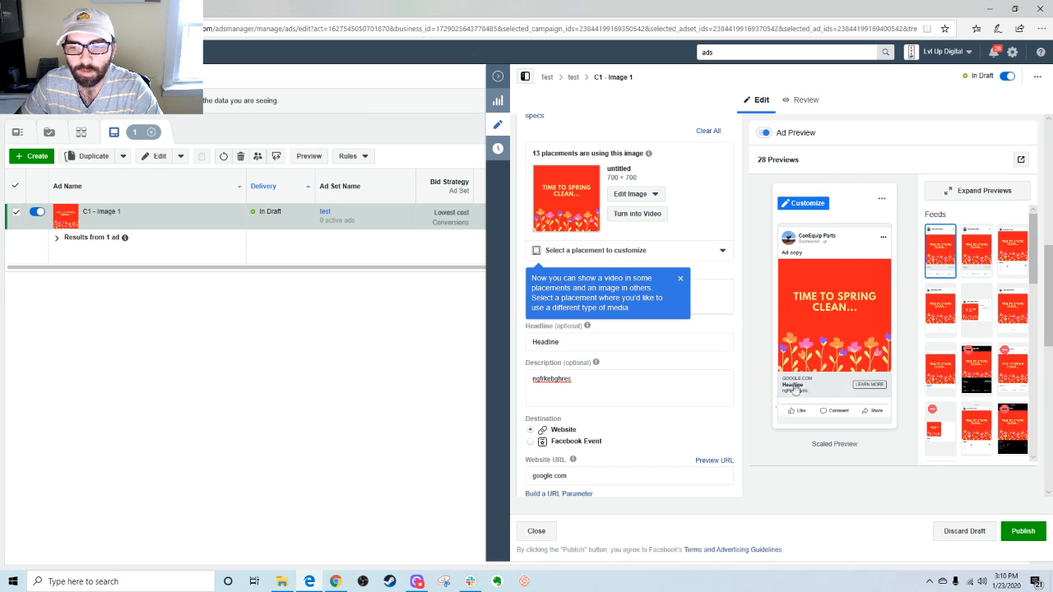
Step: Clear the placeholder text from the ad's description
left_click(583, 383)
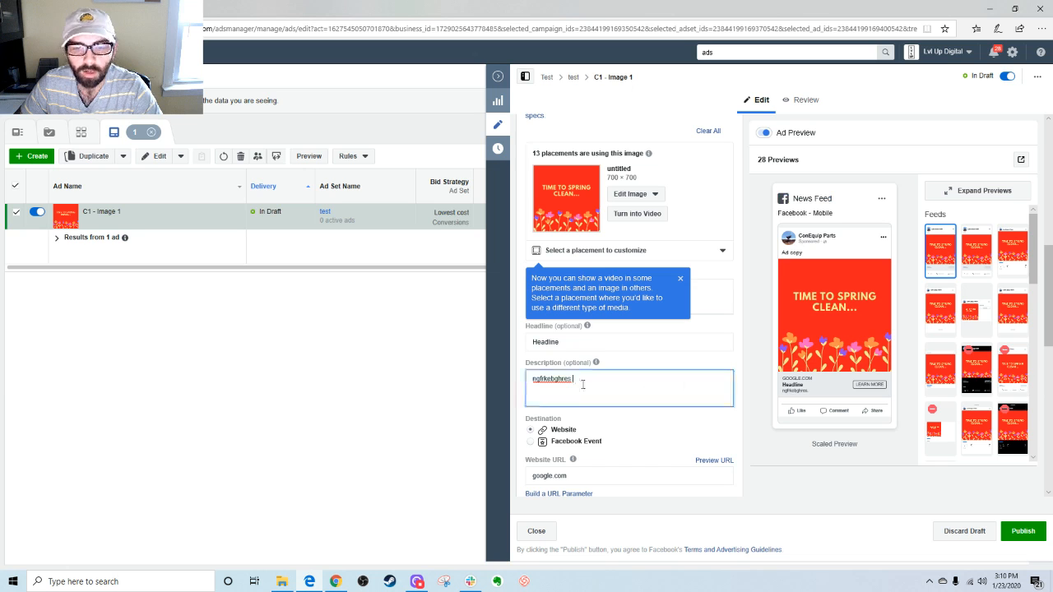
key("BackSpace")
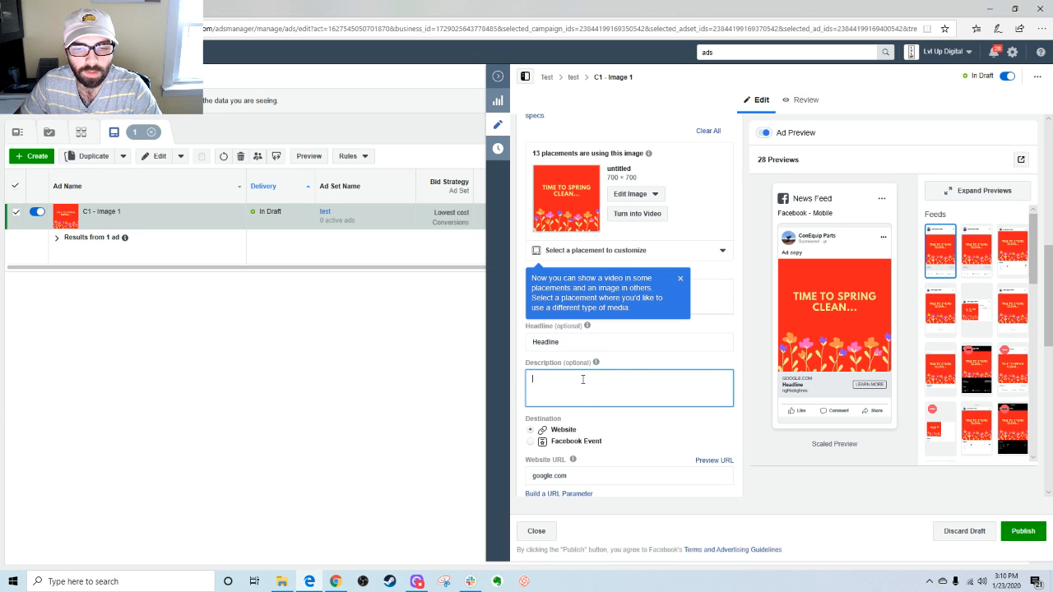
left_click(625, 366)
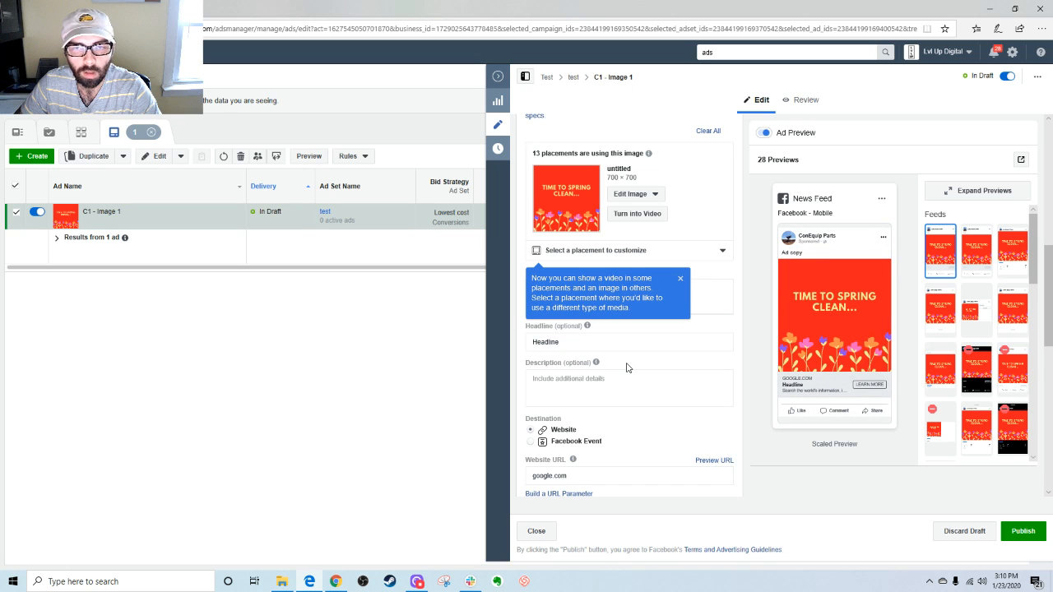
left_click(590, 387)
left_click(627, 366)
left_click(607, 382)
left_click(631, 369)
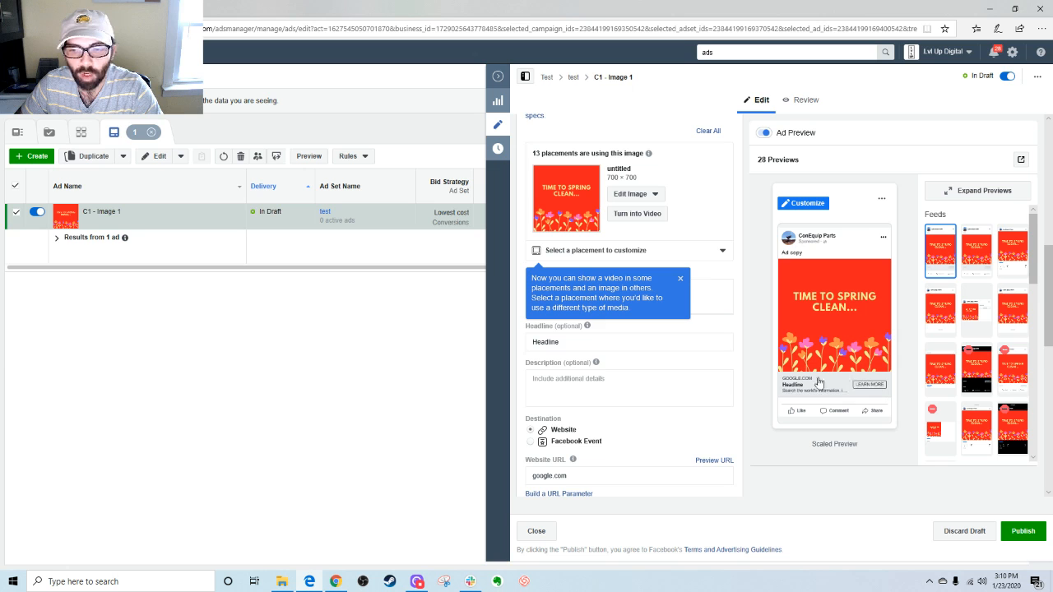
Step: Look through the ad's remaining settings, from the display link and languages to the Facebook Pixel and offline event tracking
scroll(679, 359, "down", 1)
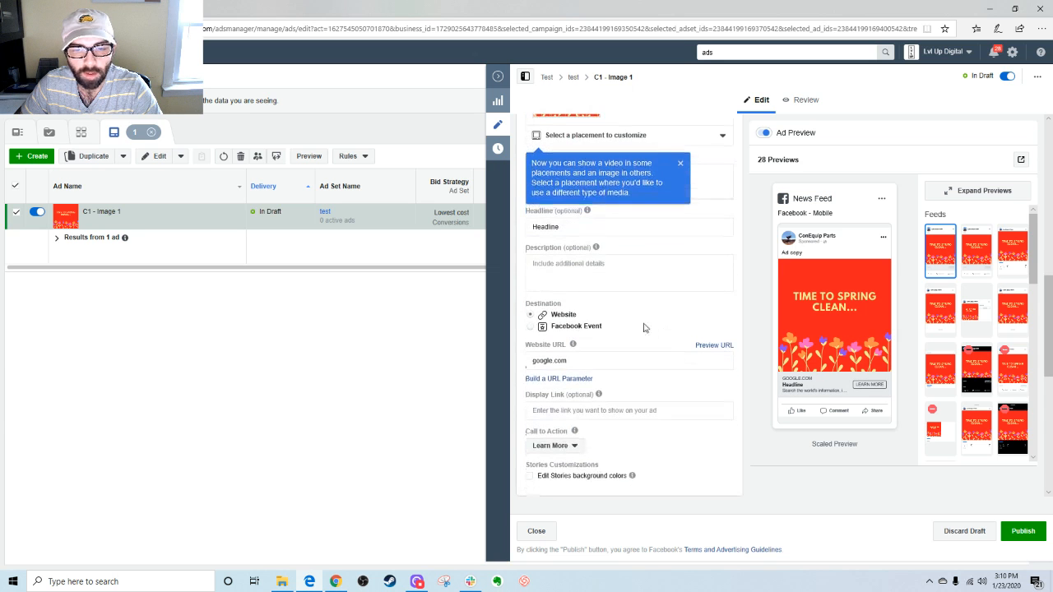
left_click(589, 411)
left_click(640, 400)
left_click(592, 410)
left_click(640, 384)
scroll(639, 386, "down", 3)
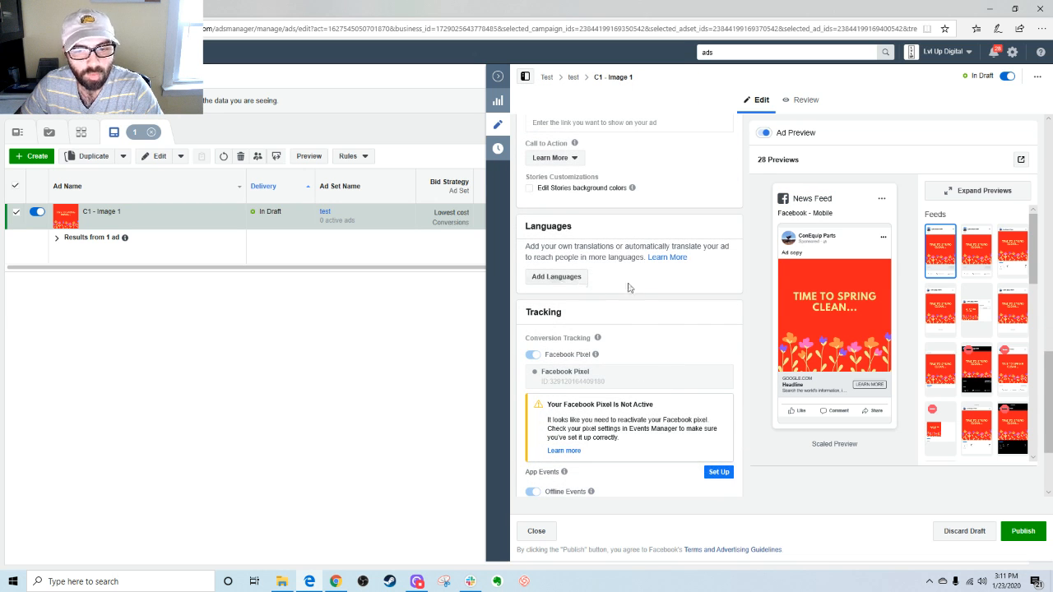
scroll(629, 287, "down", 2)
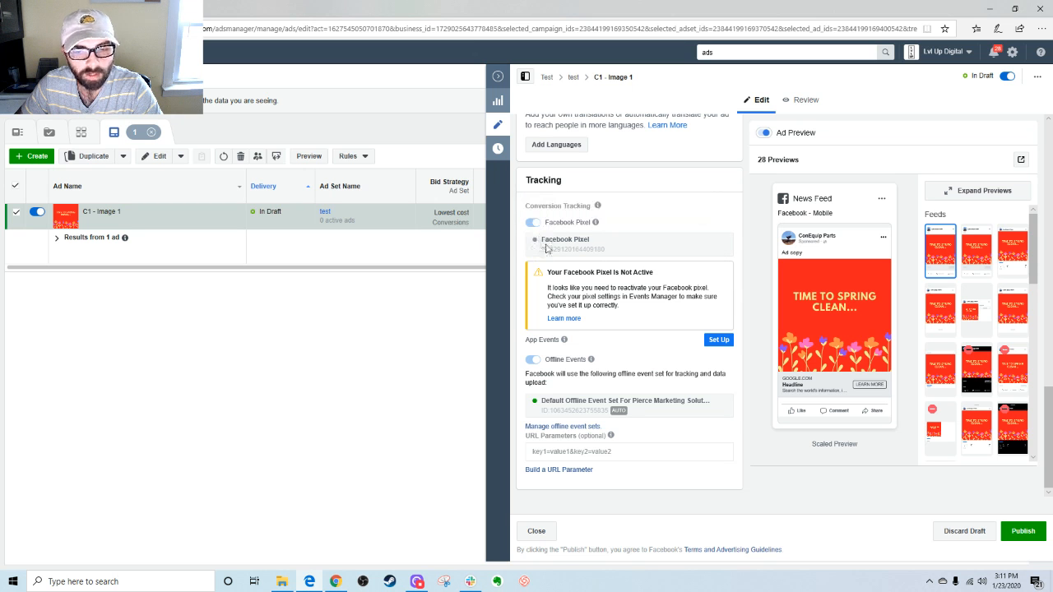
scroll(755, 293, "up", 10)
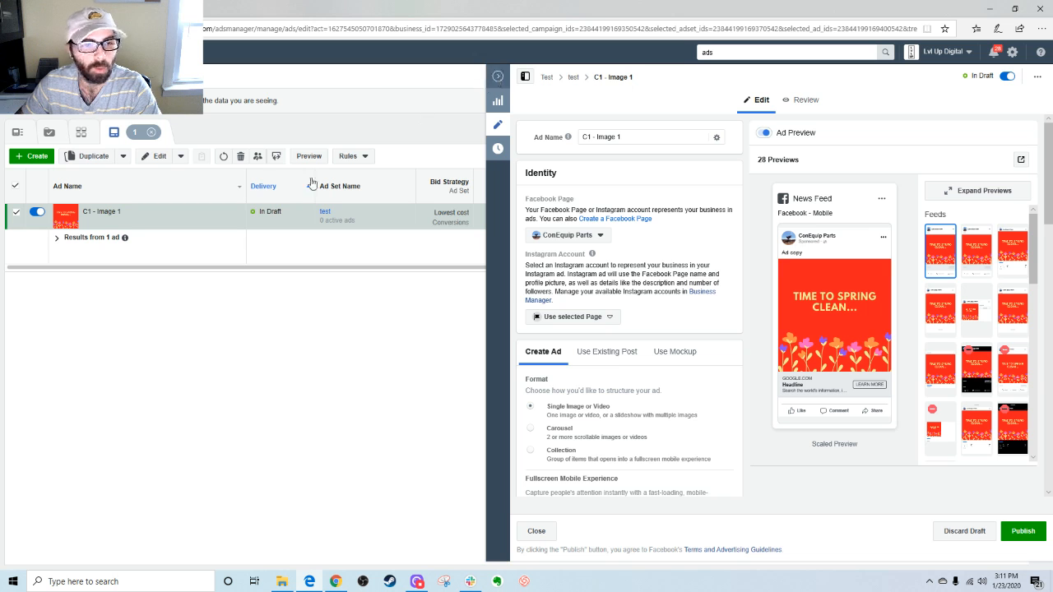
Step: Open the "test" ad set for editing and turn on Dynamic Creative
left_click(498, 77)
left_click(386, 135)
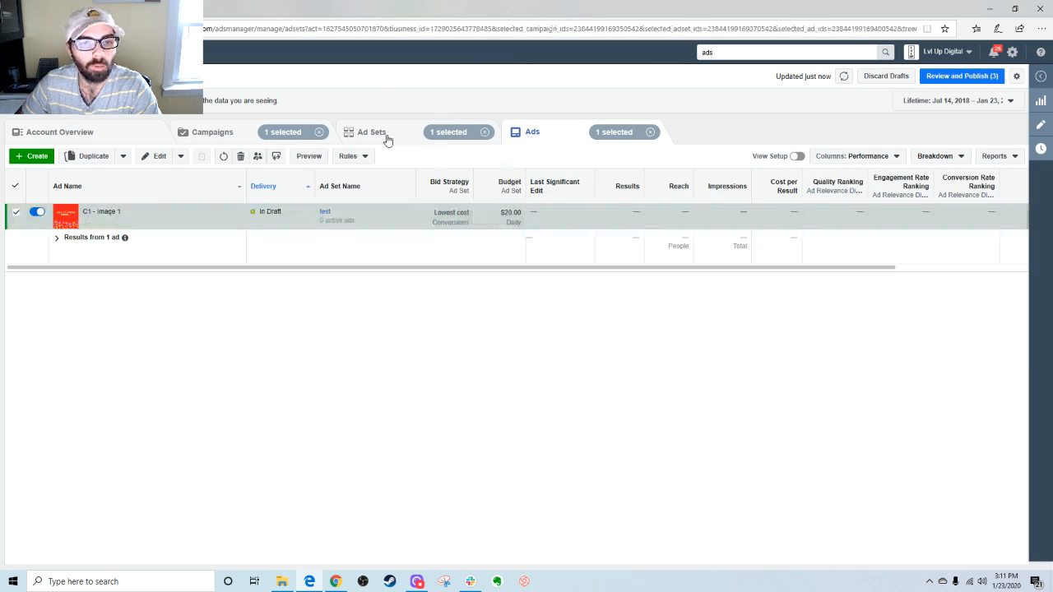
left_click(107, 213)
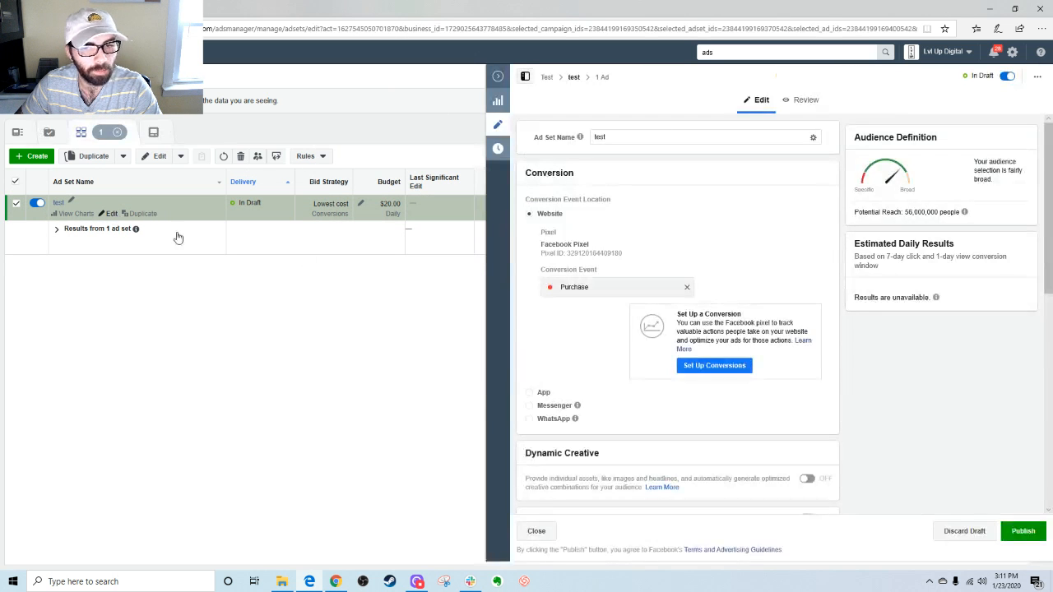
scroll(625, 301, "down", 3)
scroll(667, 273, "up", 3)
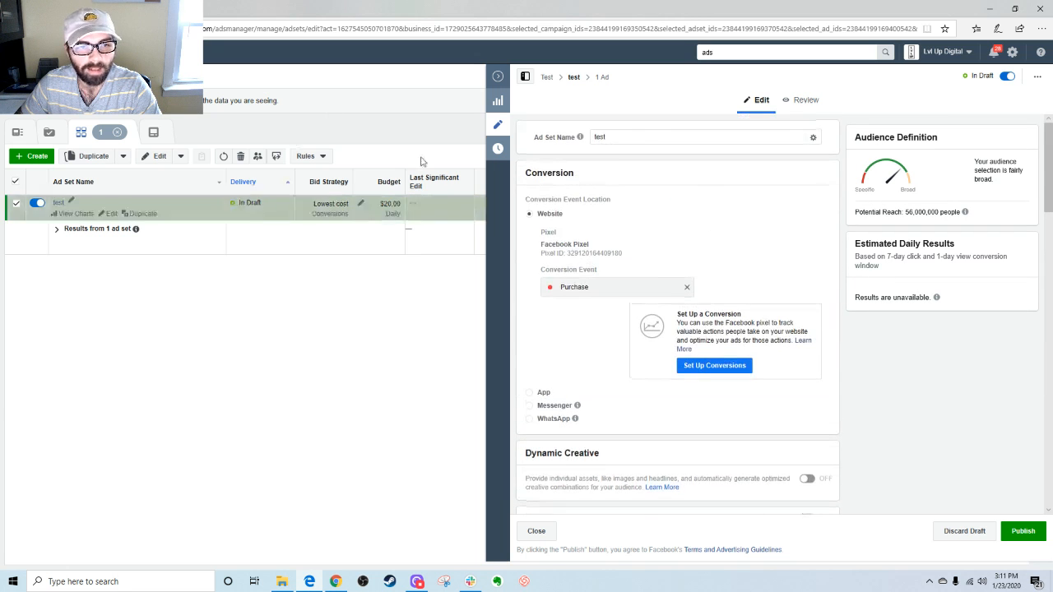
scroll(592, 301, "down", 2)
scroll(592, 301, "down", 3)
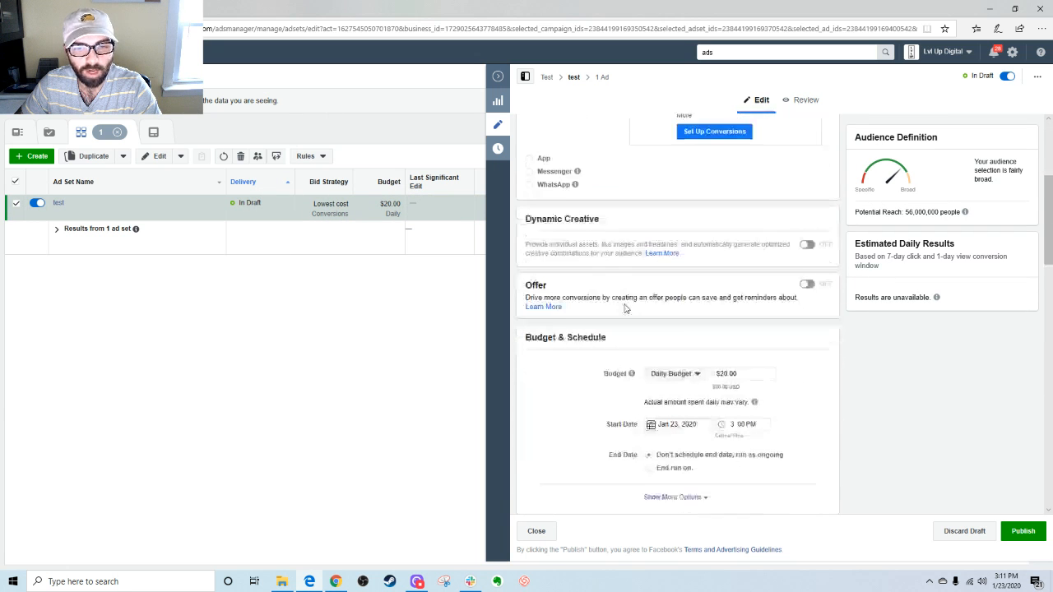
left_click(806, 238)
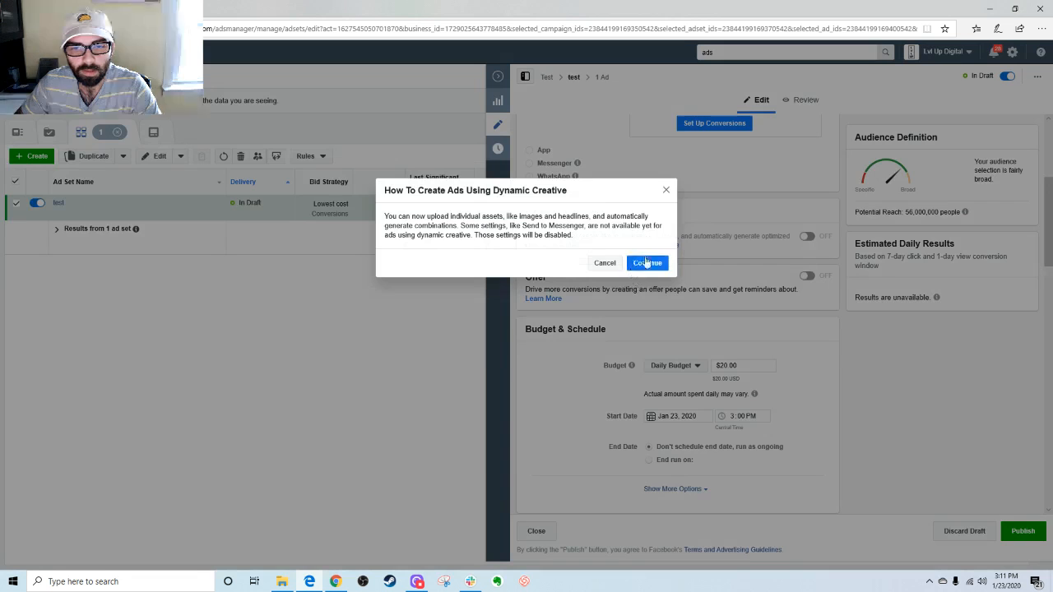
left_click(647, 262)
Step: Open the C1 - Image 1 ad for editing and examine its dynamic creative format, media and text settings
left_click(497, 76)
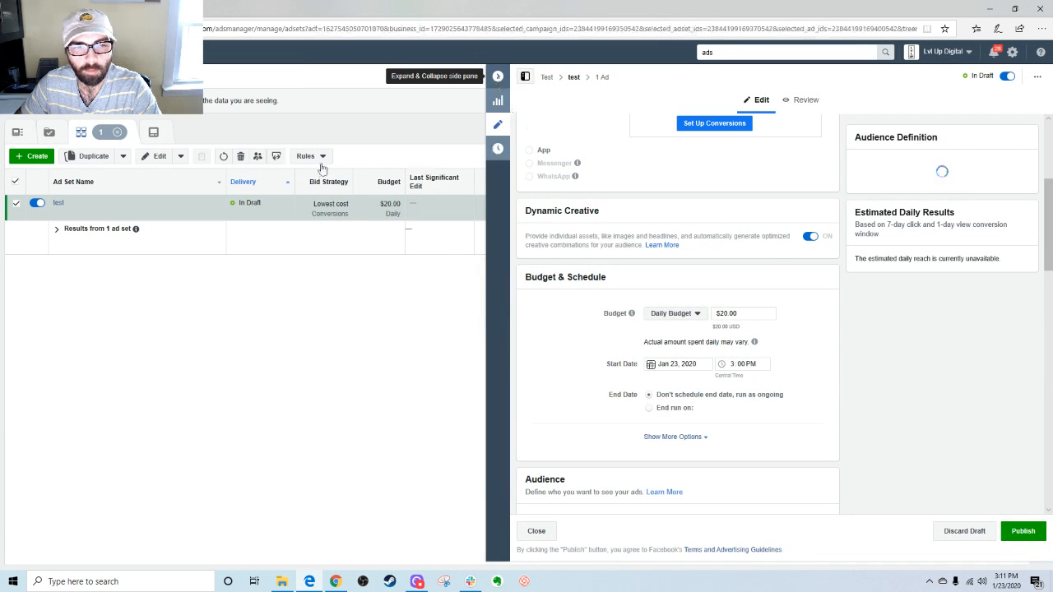
left_click(544, 136)
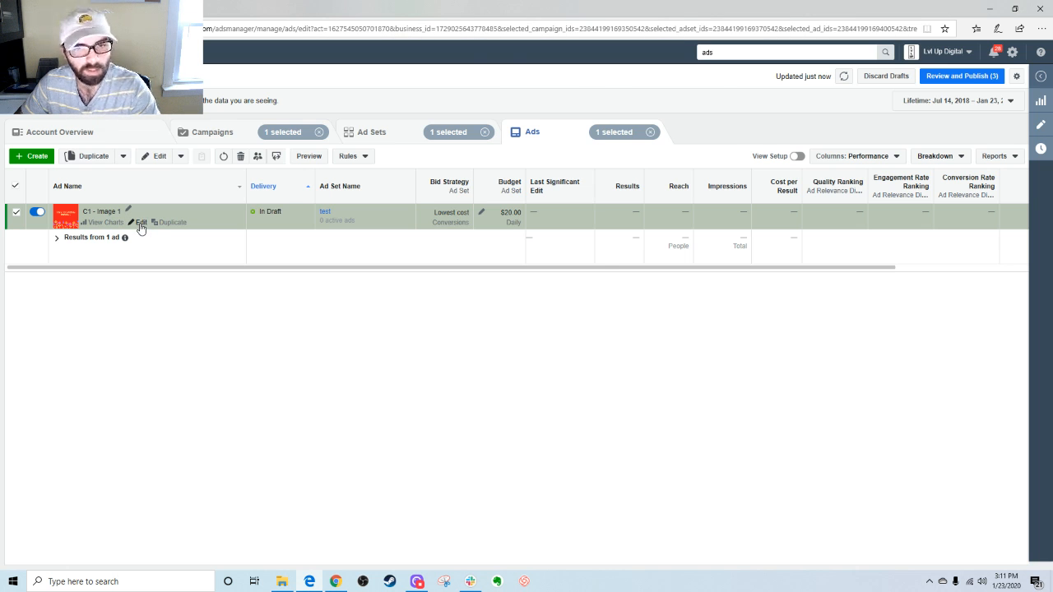
left_click(139, 223)
scroll(736, 263, "down", 5)
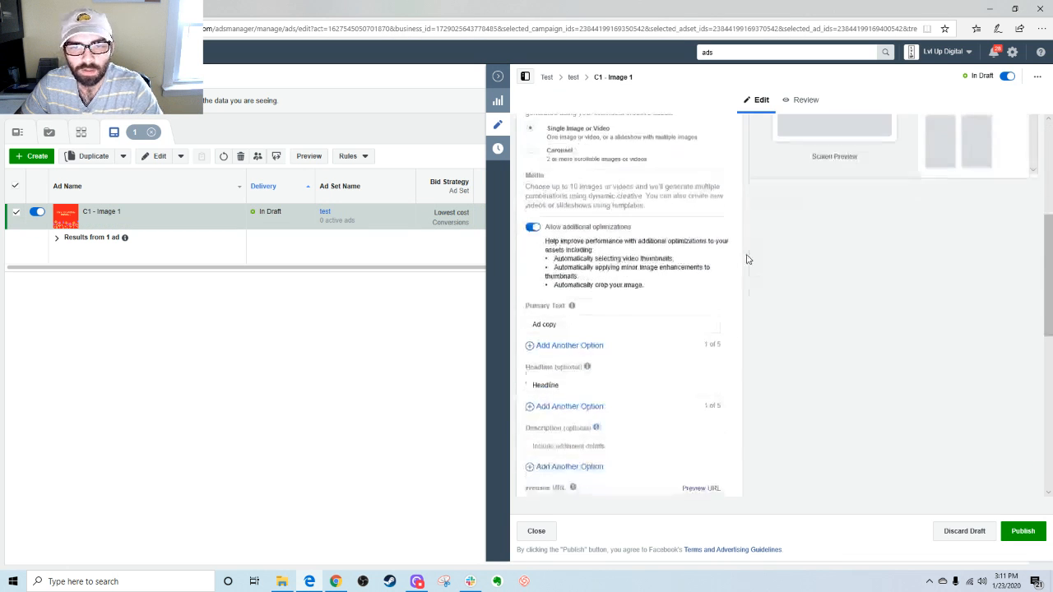
scroll(737, 262, "up", 3)
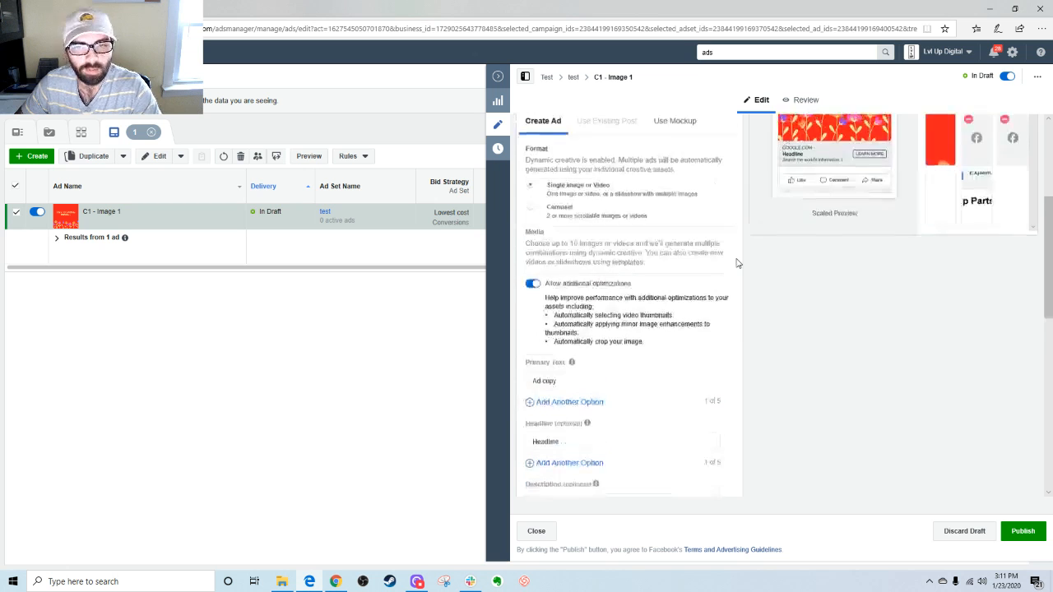
scroll(737, 263, "up", 3)
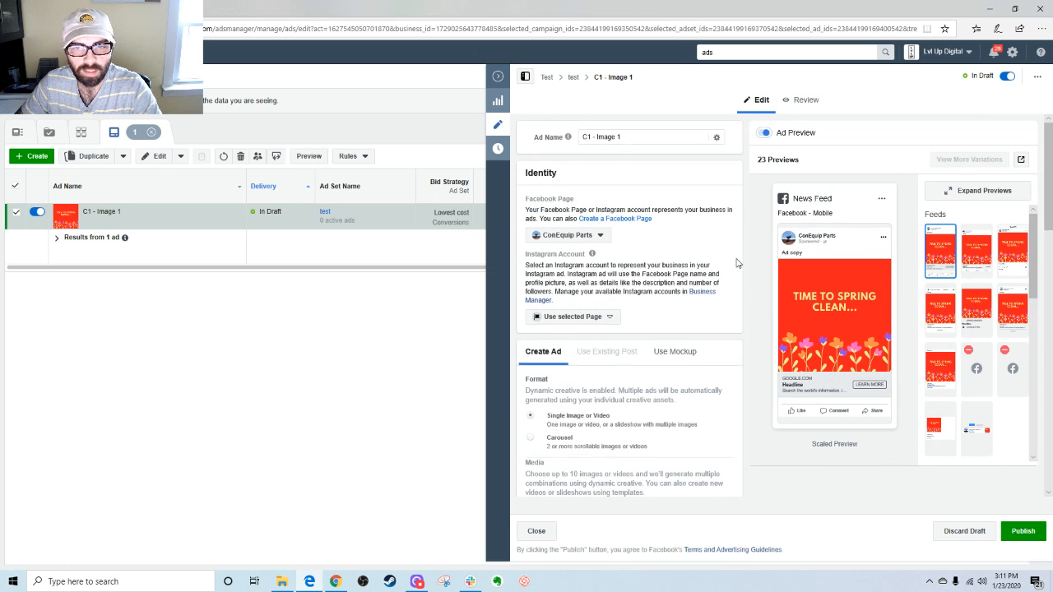
scroll(738, 207, "down", 10)
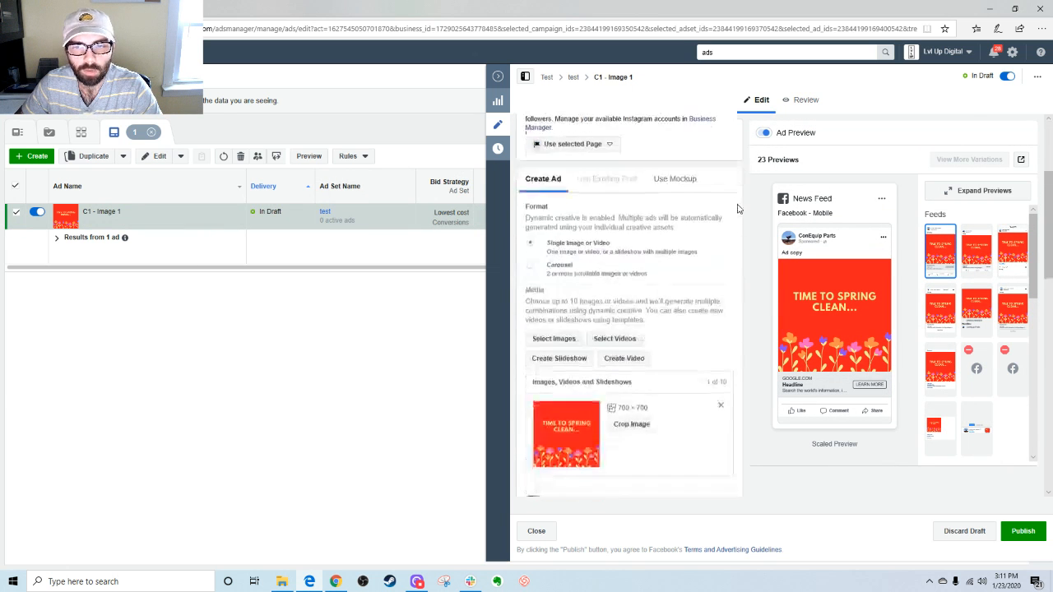
left_click(581, 251)
left_click(655, 240)
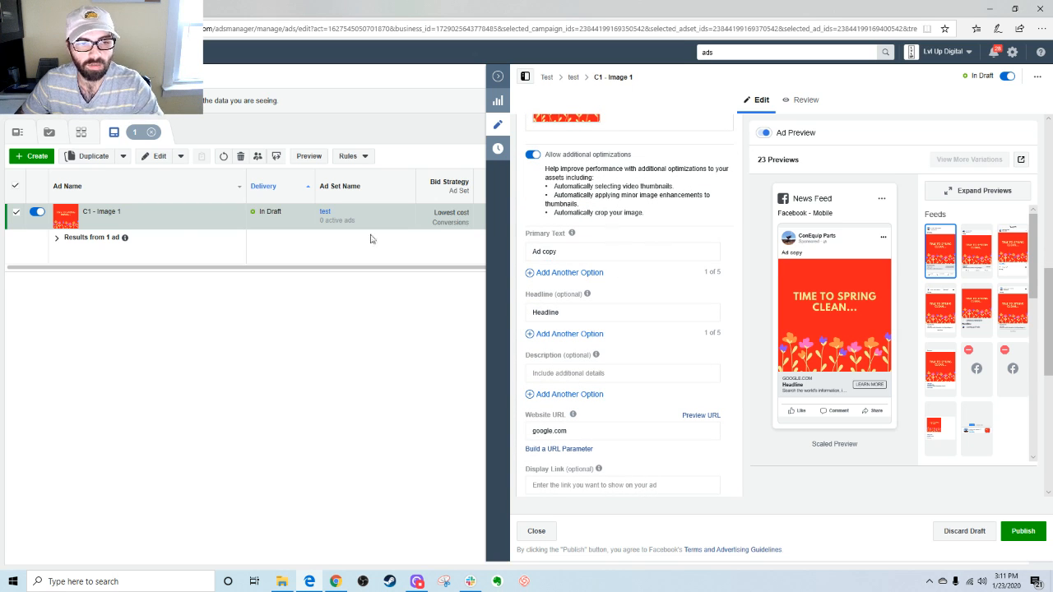
Step: Add two more primary text options to the ad, "rfetre" and "hgfd"
left_click(553, 273)
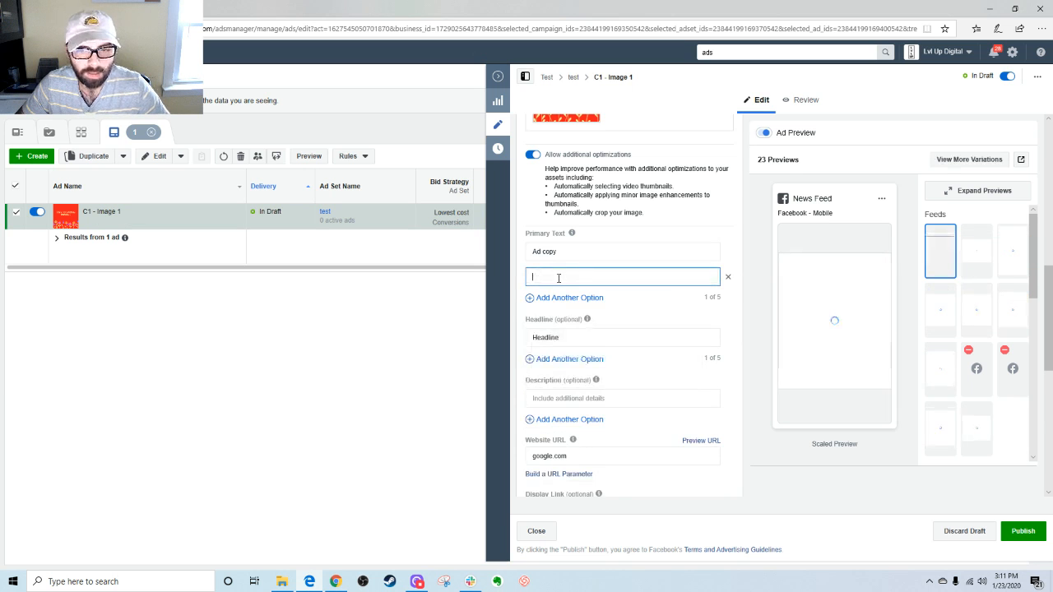
type("rfetre")
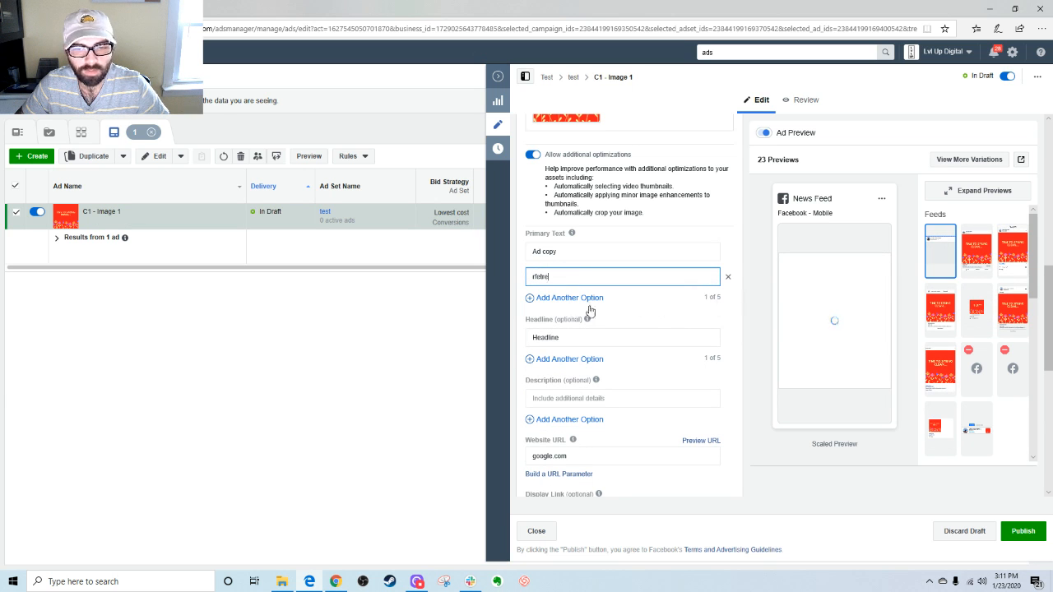
left_click(576, 298)
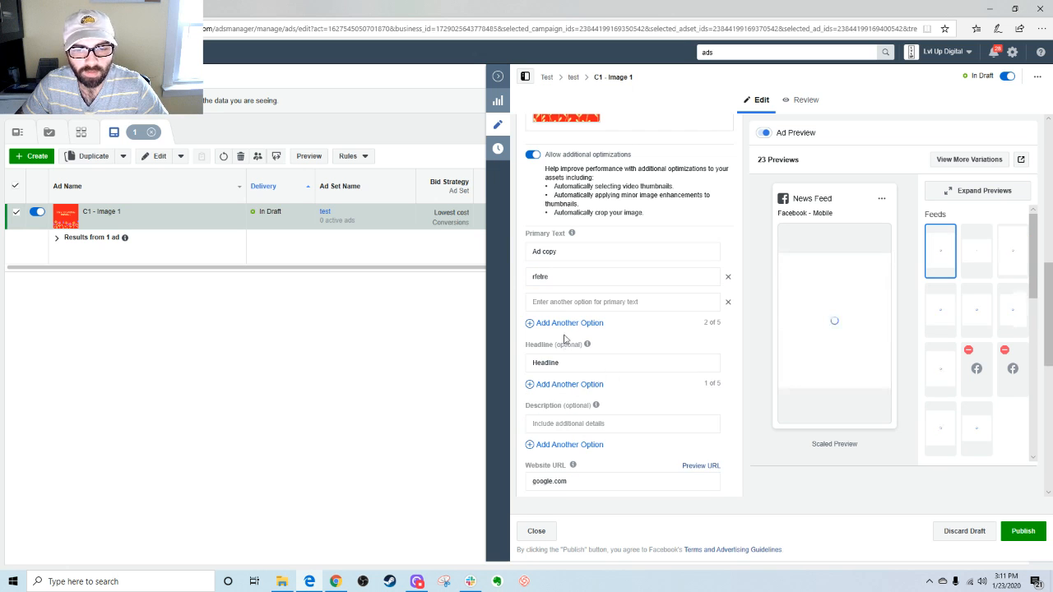
left_click(566, 303)
type("hgfd")
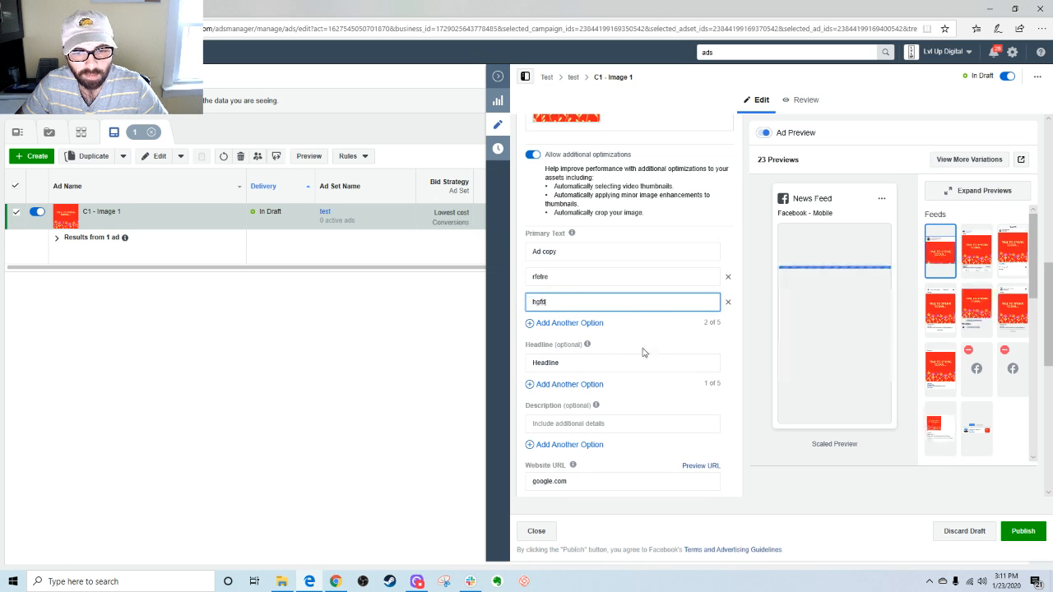
scroll(646, 347, "up", 2)
scroll(731, 225, "up", 2)
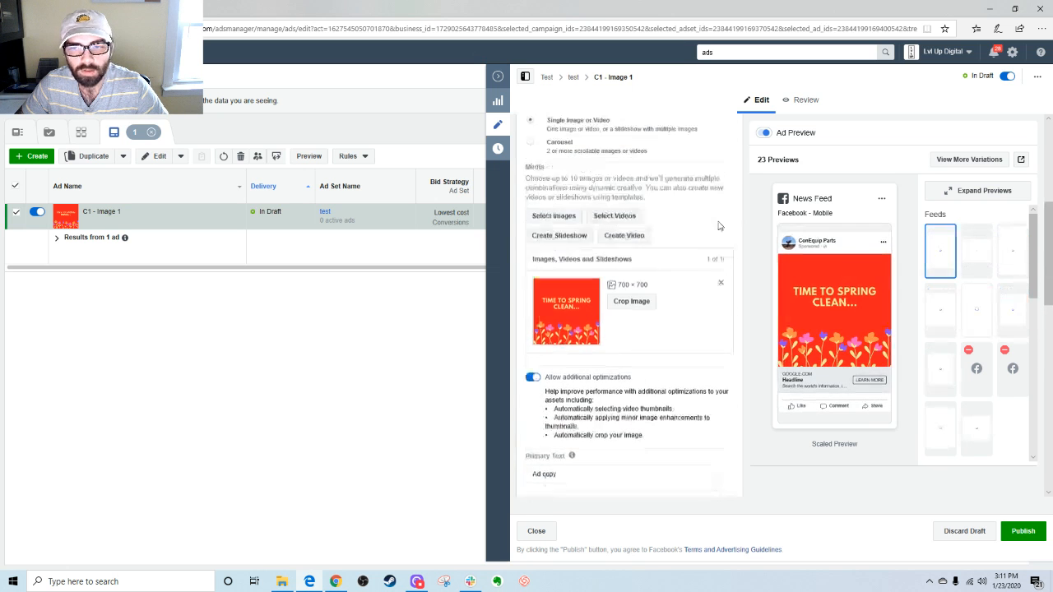
Step: Close the ad editor and check the breakdown choices available for the ads table
left_click(498, 76)
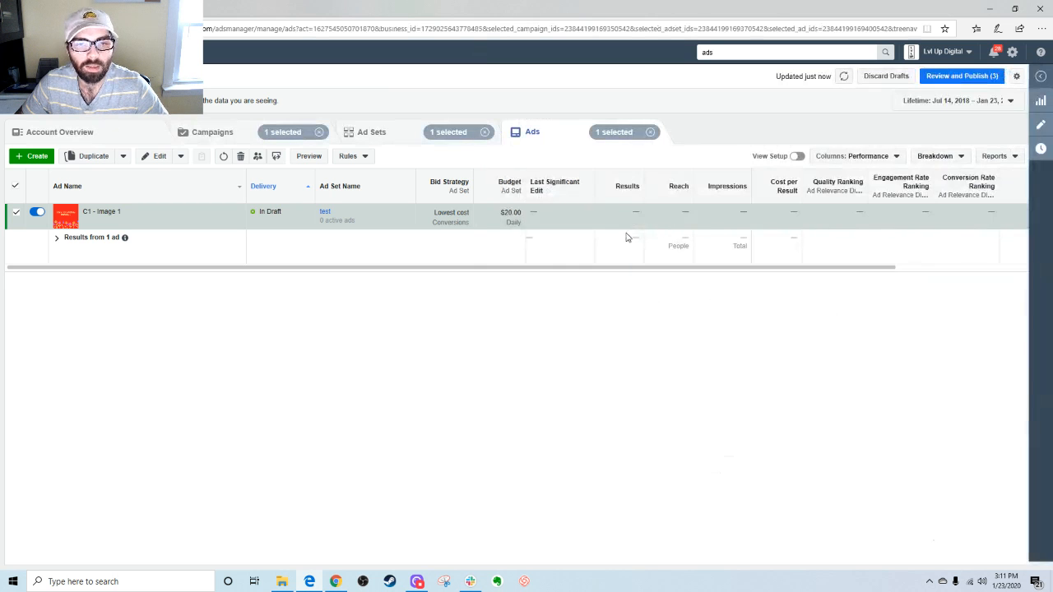
left_click(946, 155)
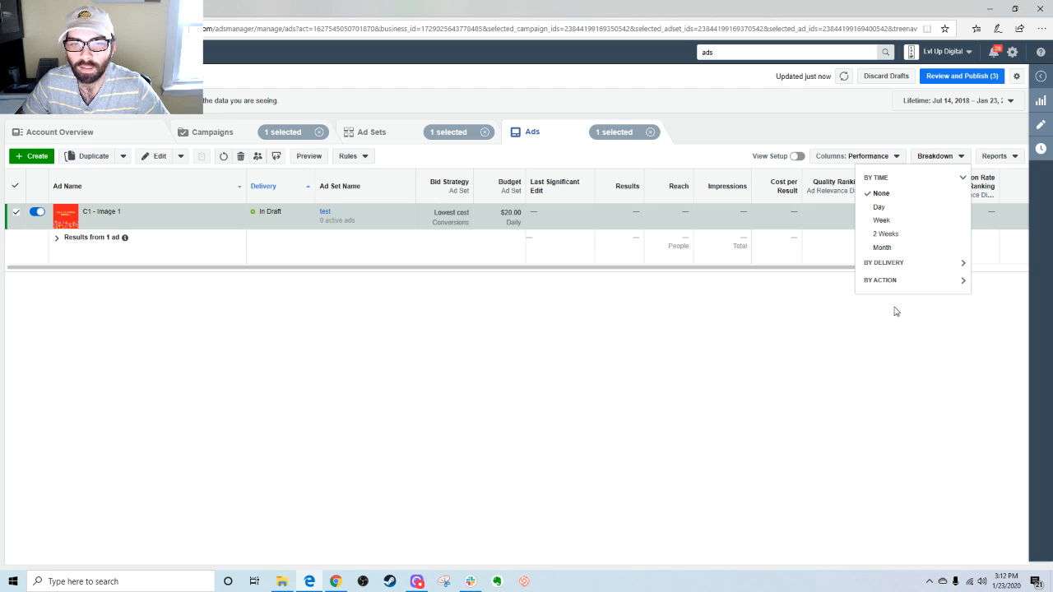
left_click(387, 225)
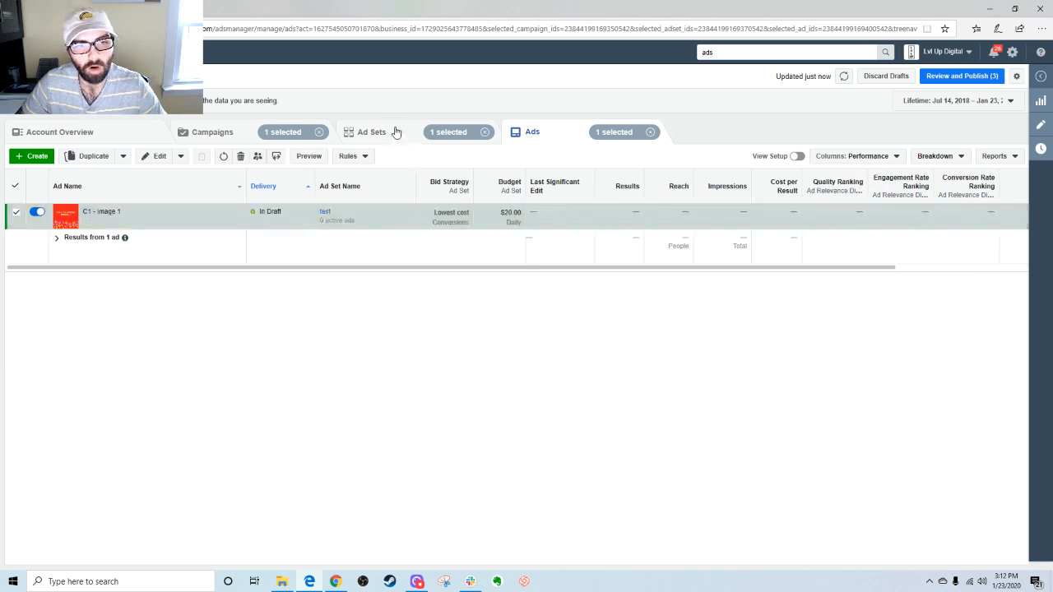
Step: Visit the ad set list, reopen the C1 - Image 1 ad and review its settings from identity down to tracking
left_click(394, 137)
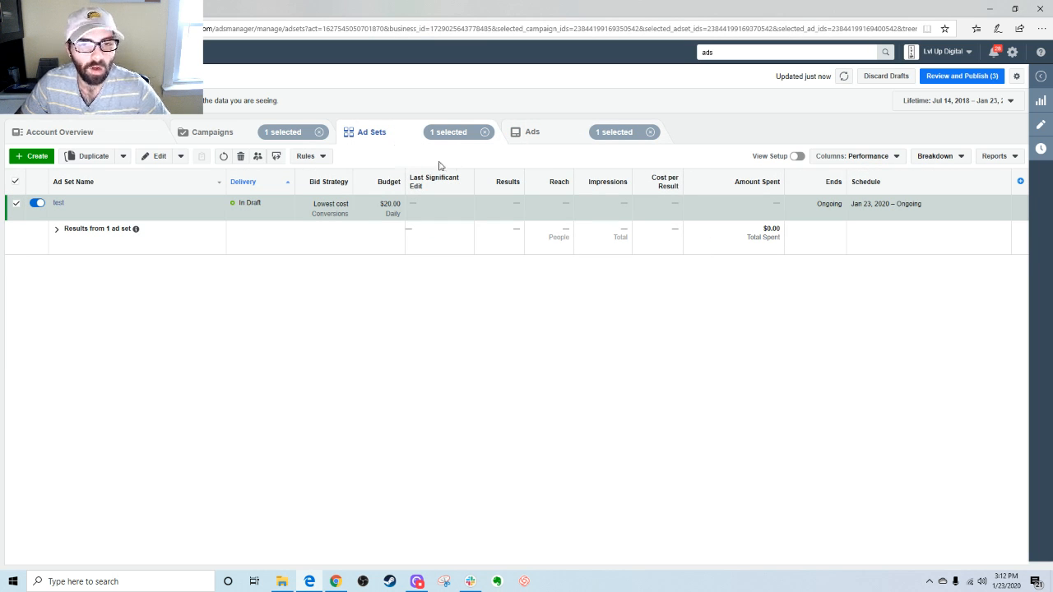
left_click(548, 141)
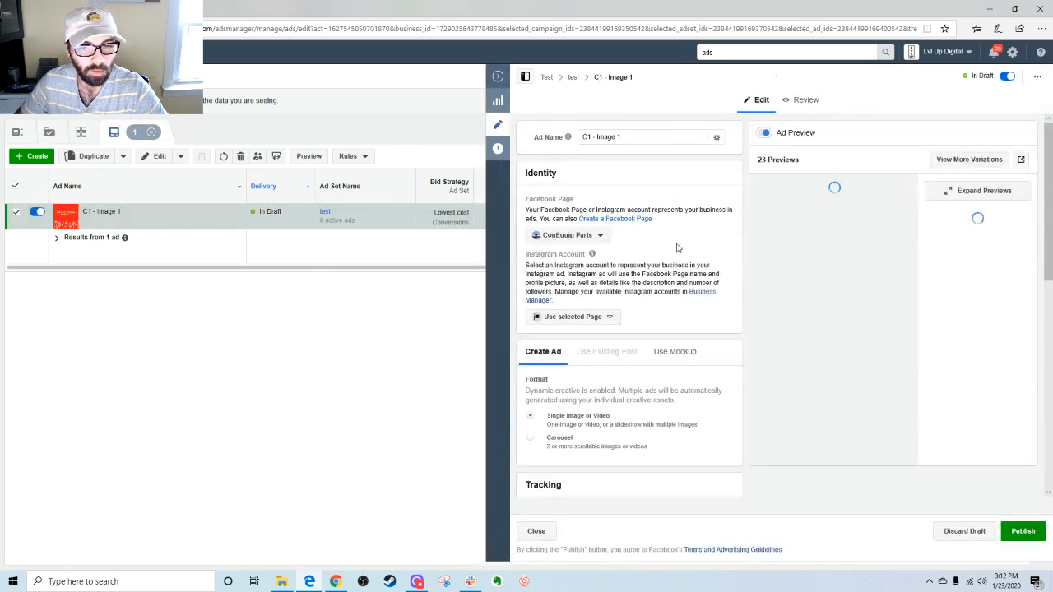
scroll(746, 237, "down", 5)
scroll(746, 235, "up", 1)
scroll(746, 235, "down", 4)
scroll(746, 235, "down", 4)
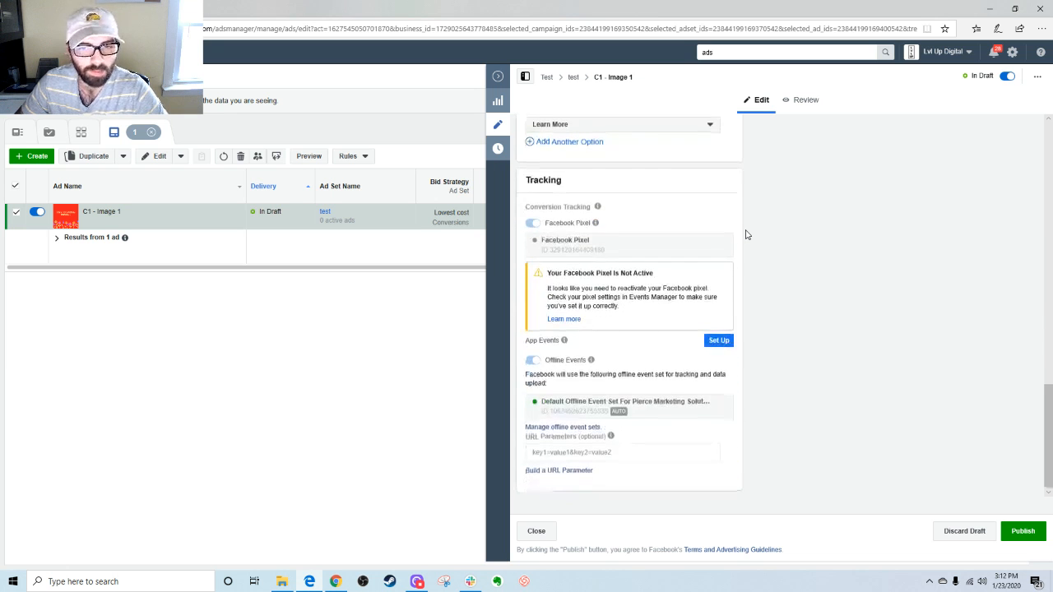
scroll(746, 235, "up", 3)
scroll(746, 235, "up", 8)
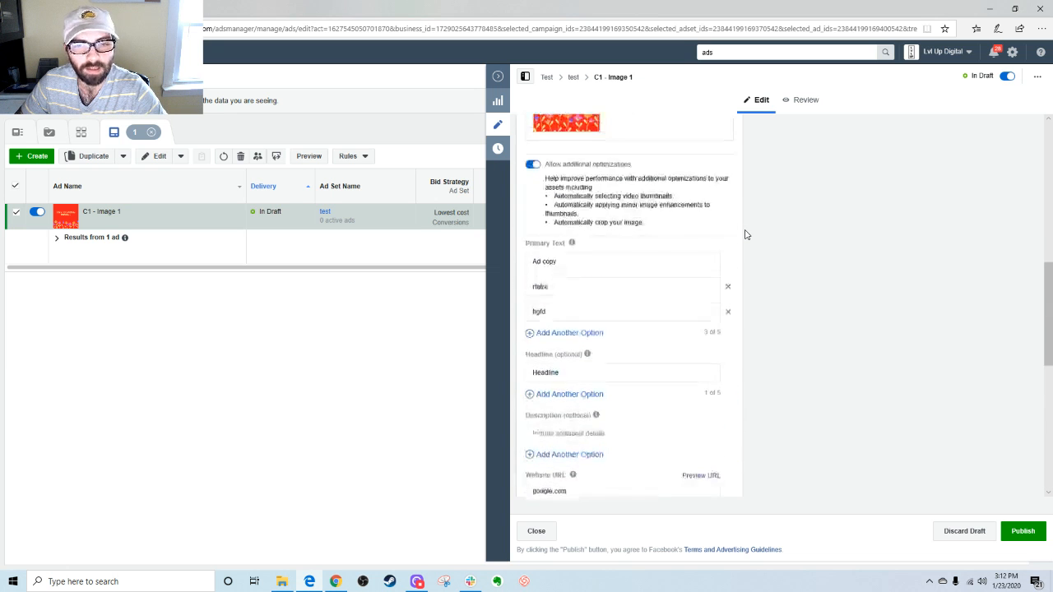
scroll(744, 235, "up", 2)
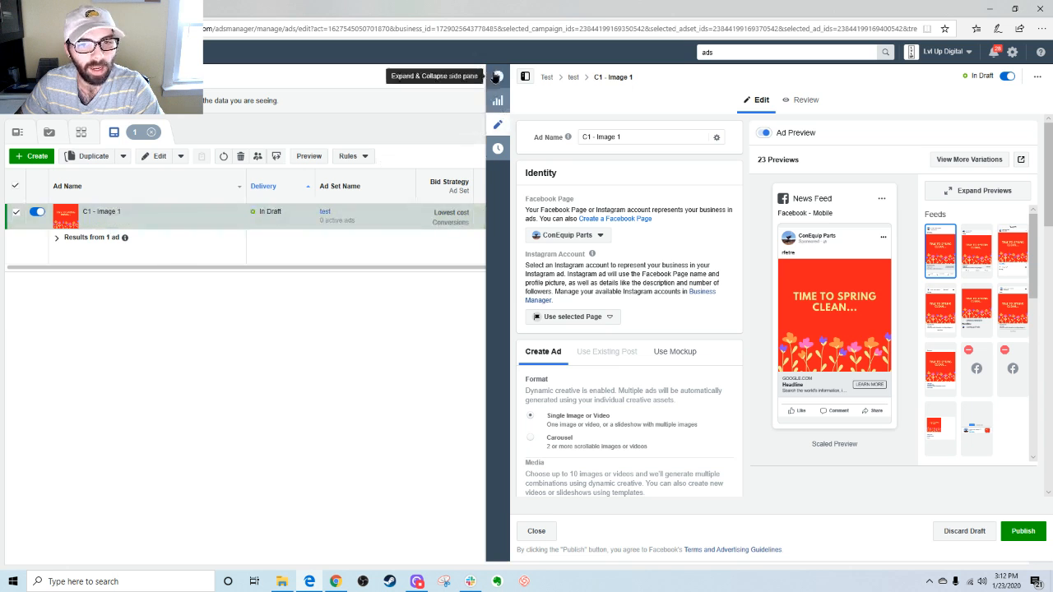
Step: Duplicate the C1 - Image 1 ad into three copies of the test ad set, then close the editor
left_click(497, 76)
left_click(93, 156)
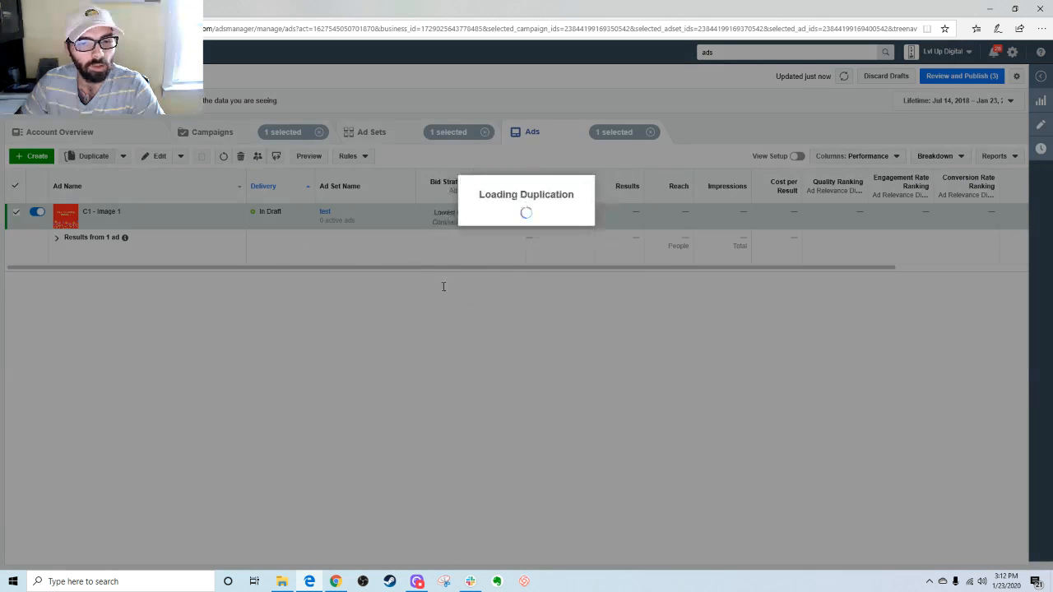
left_click(397, 425)
left_click(396, 424)
left_click(667, 477)
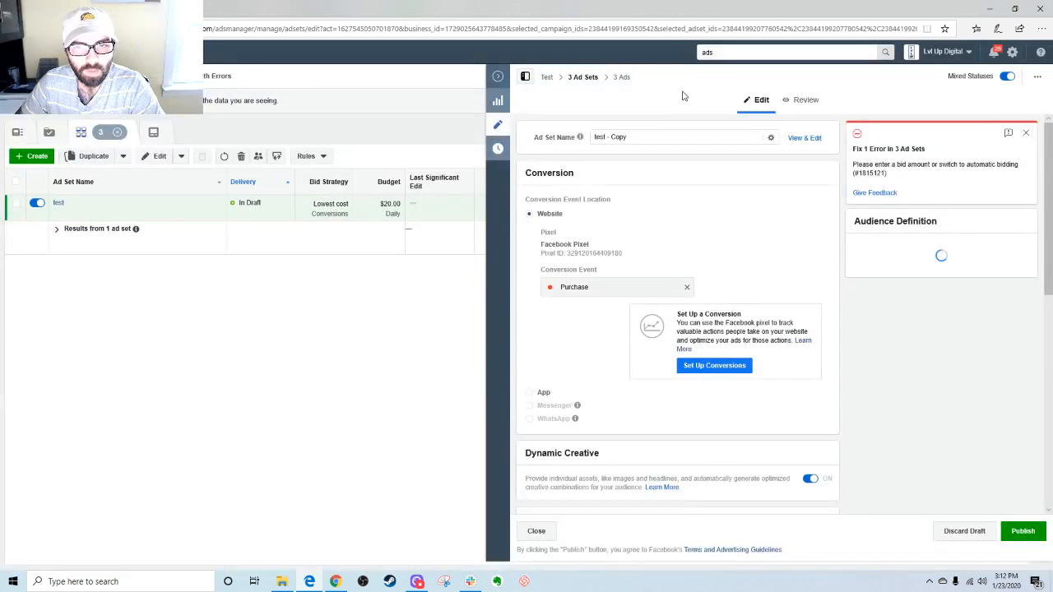
left_click(497, 78)
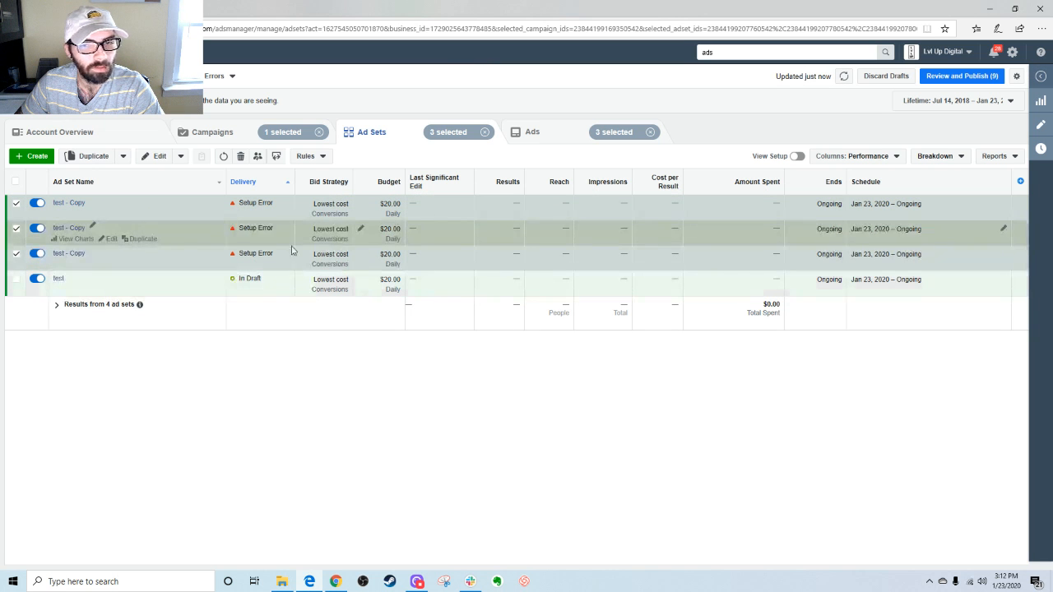
Step: Select the original C1 - Image 1 ad and review the campaign structure across the campaign, ad set and ad lists
left_click(533, 134)
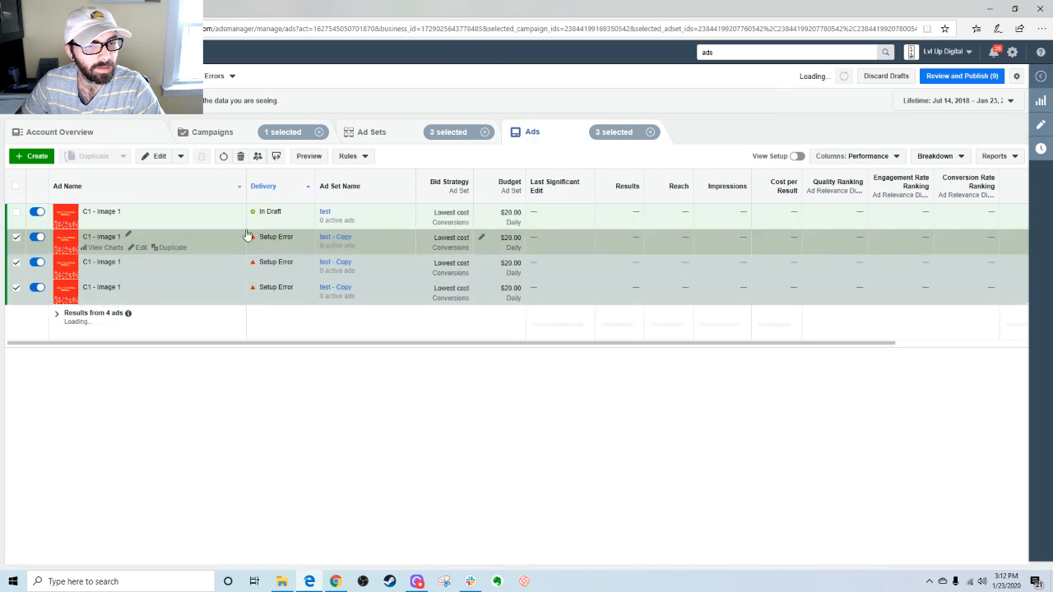
left_click(245, 215)
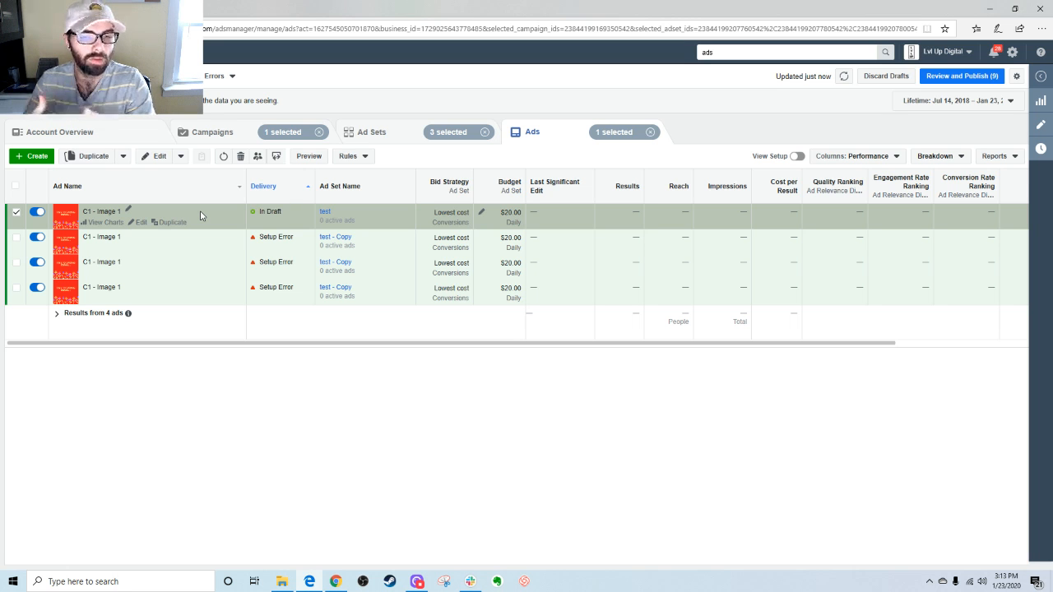
left_click(395, 137)
left_click(548, 137)
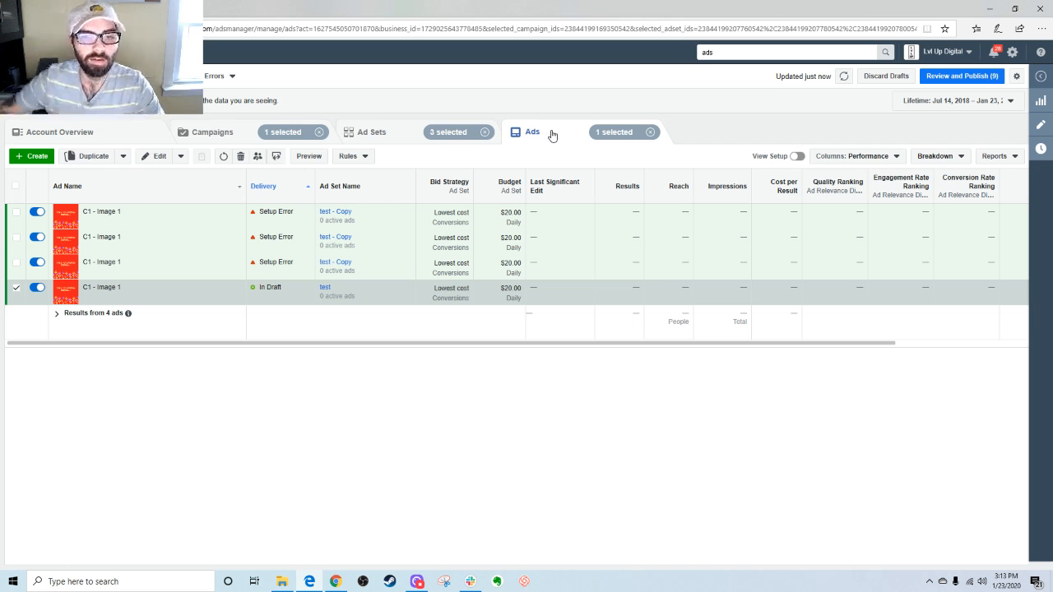
left_click(338, 133)
left_click(233, 134)
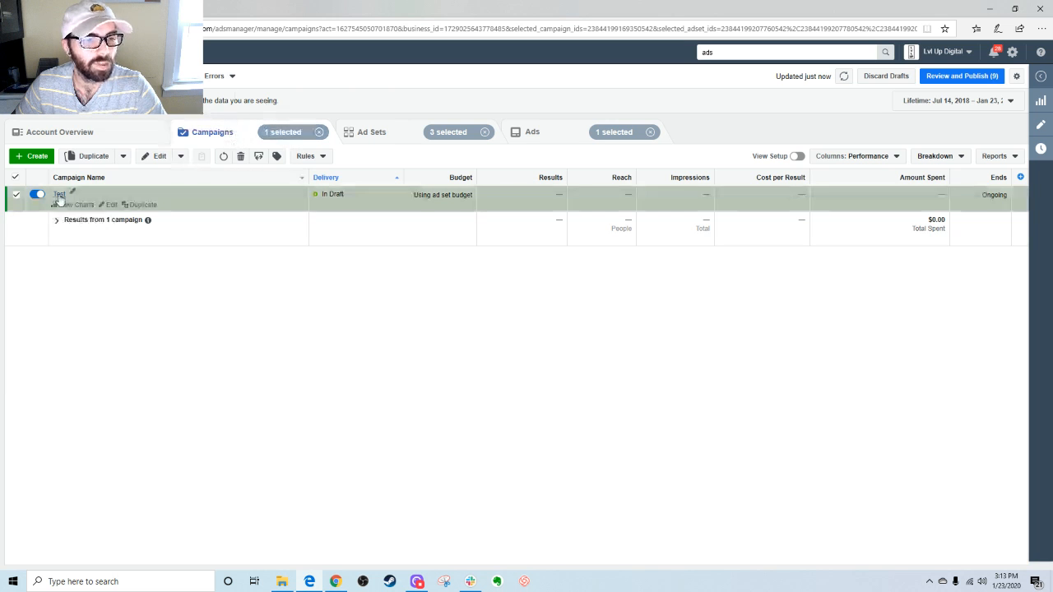
left_click(385, 134)
left_click(528, 133)
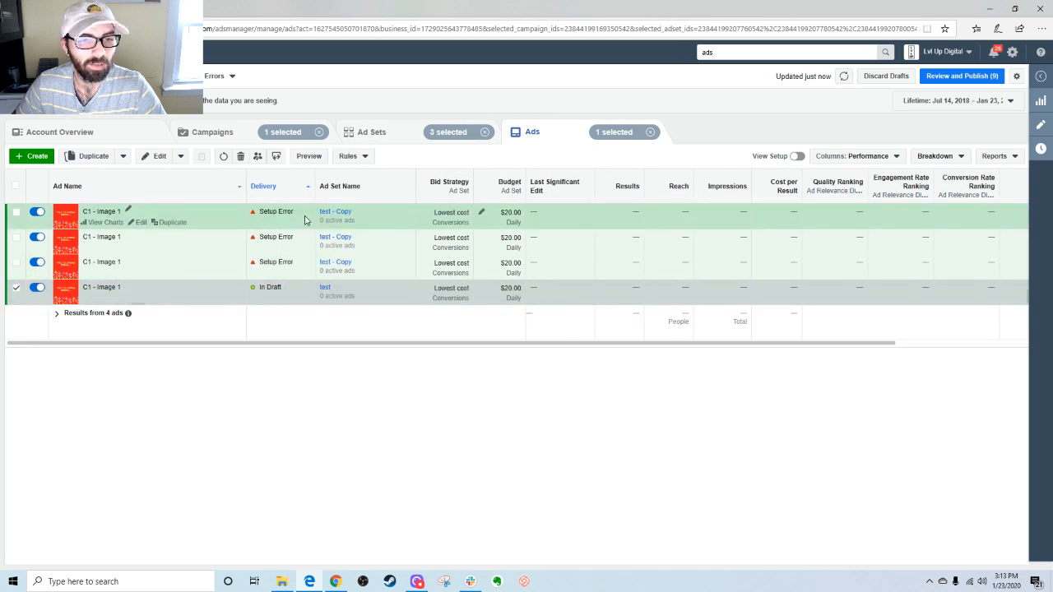
Step: Return to the campaign list and delete the draft Test campaign
left_click(198, 136)
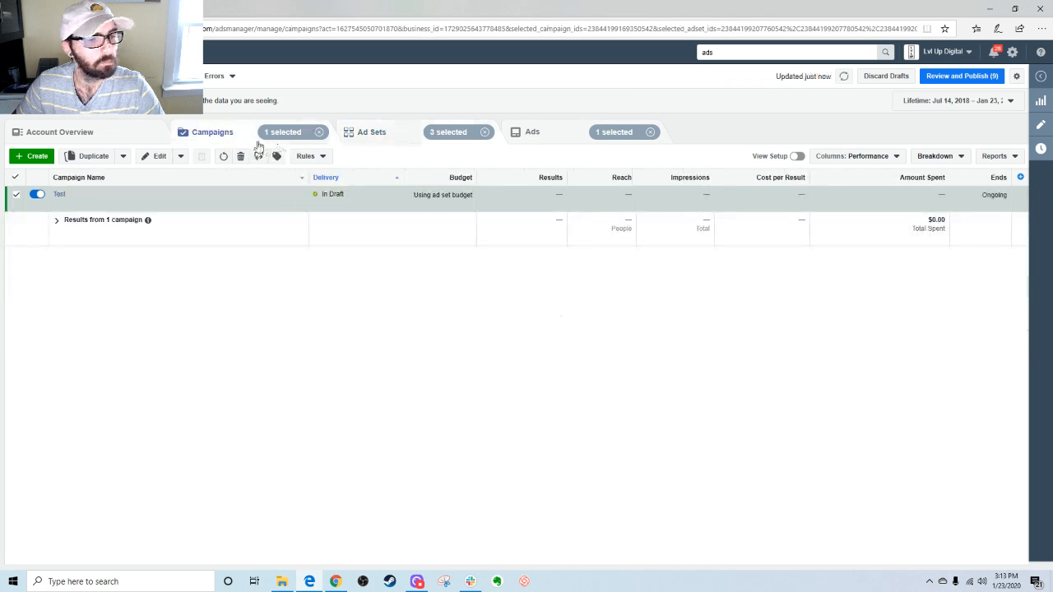
left_click(240, 155)
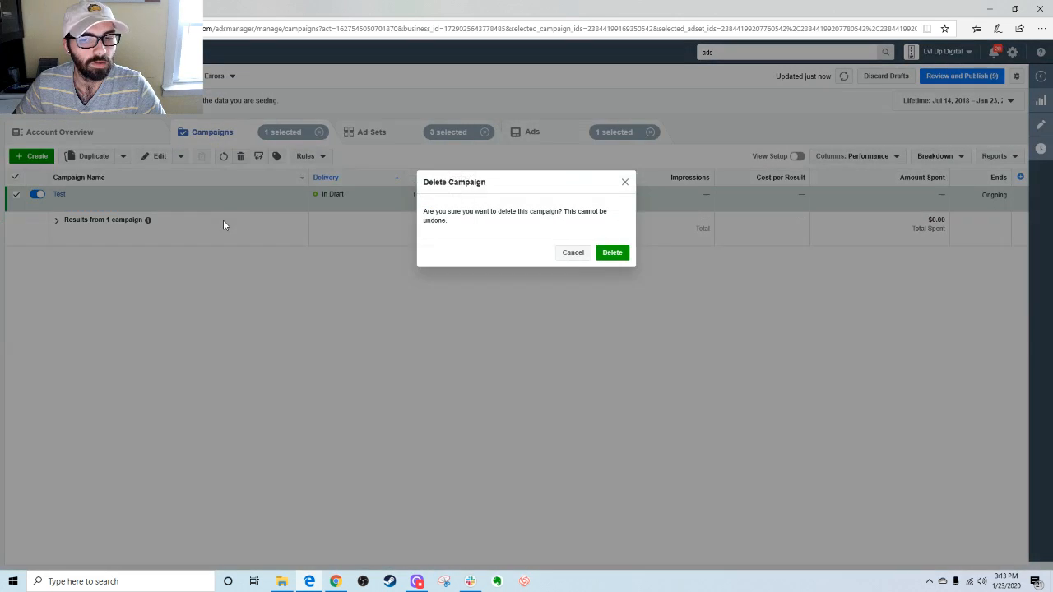
left_click(615, 253)
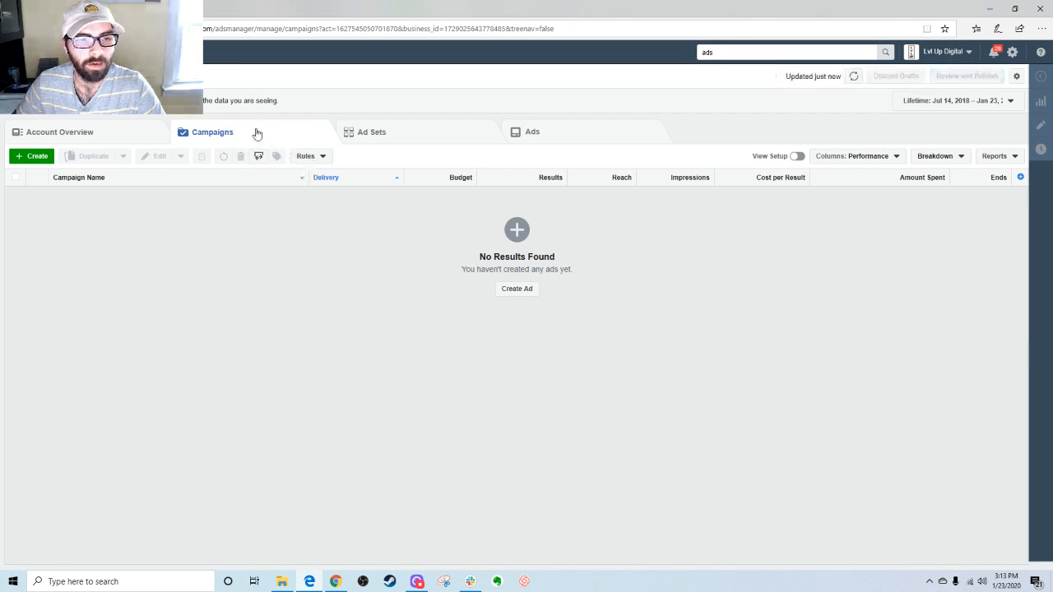